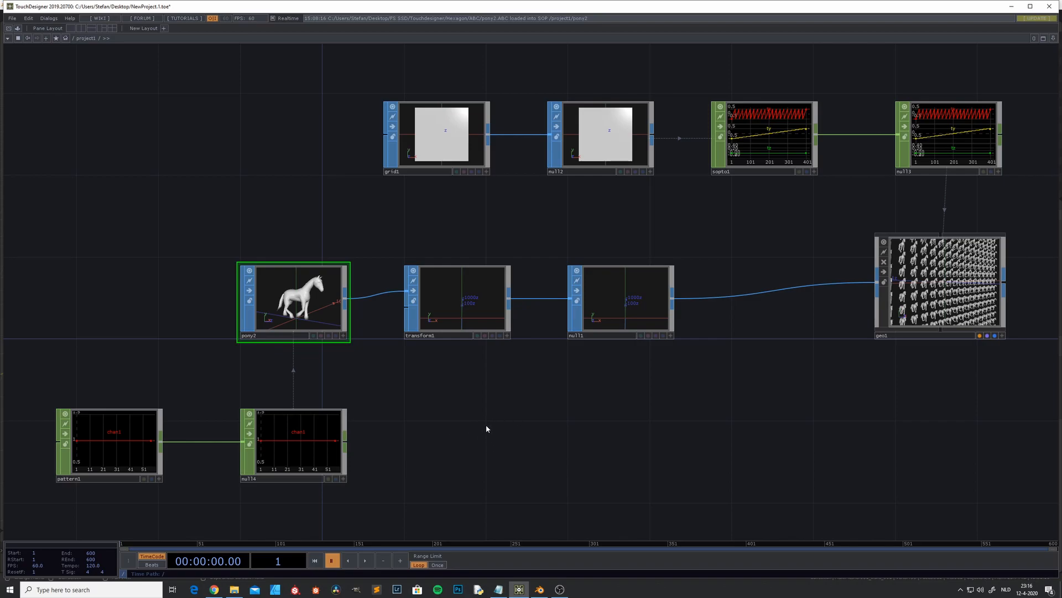
Start timeline playback and show the parameters of the pony2 Alembic node.
{"action": "left_click", "coordinate": [365, 561]}
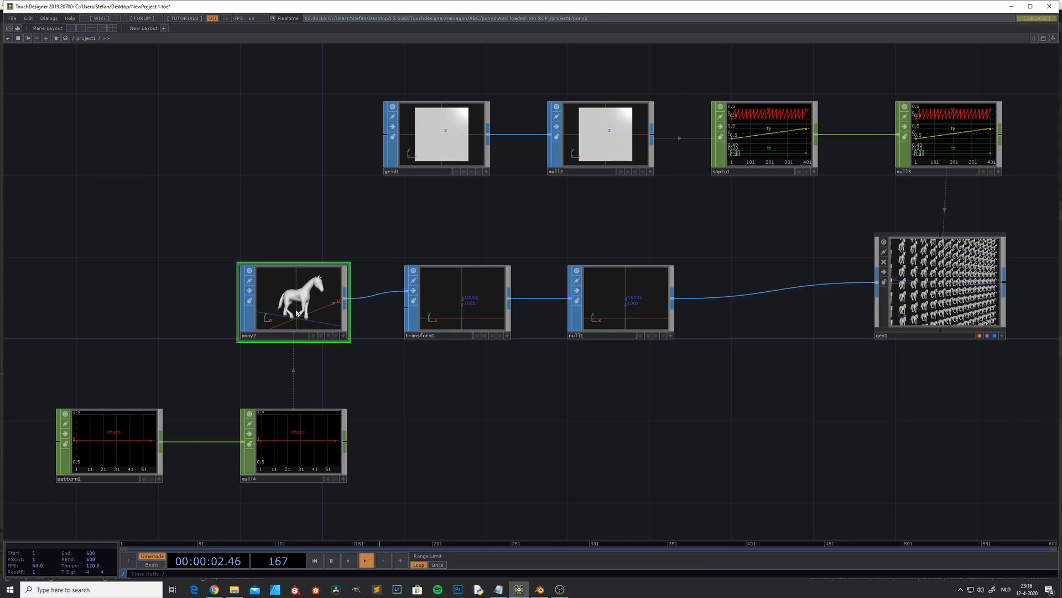
{"action": "key", "text": "p"}
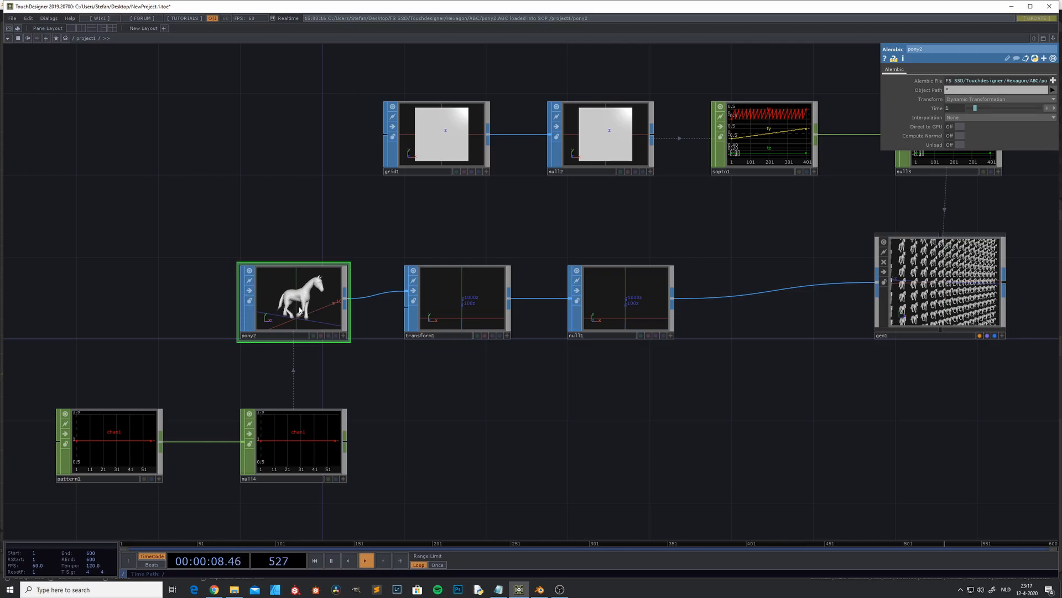
Examine the horse model from the Alembic file inside the pony2 node's interactive viewer.
{"action": "scroll", "coordinate": [311, 309], "scroll_direction": "up", "scroll_amount": 4}
{"action": "scroll", "coordinate": [311, 325], "scroll_direction": "up", "scroll_amount": 3}
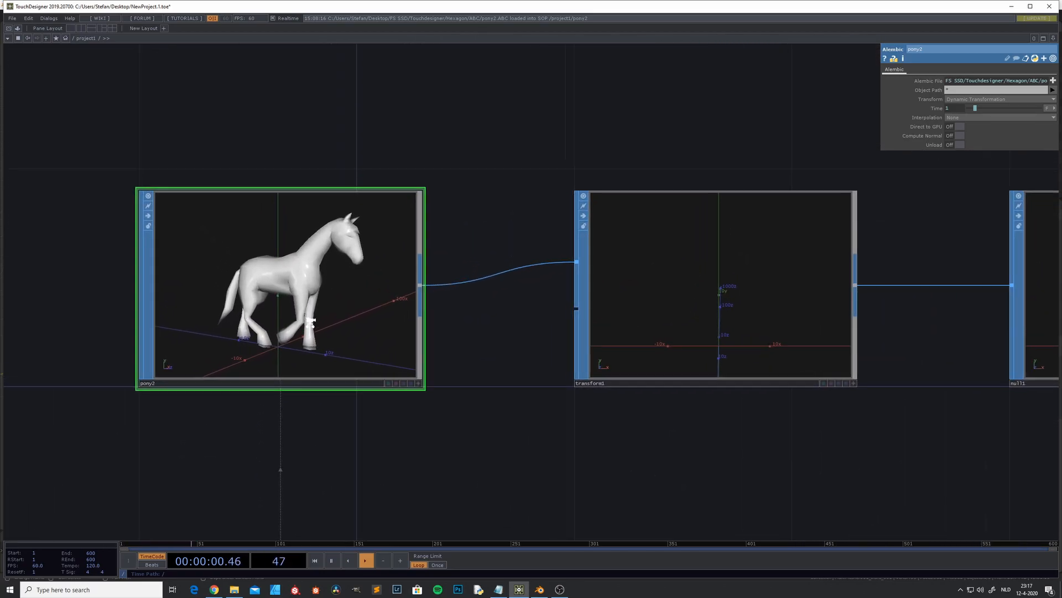
{"action": "left_click", "coordinate": [422, 386]}
{"action": "left_click_drag", "start_coordinate": [319, 321], "coordinate": [318, 319]}
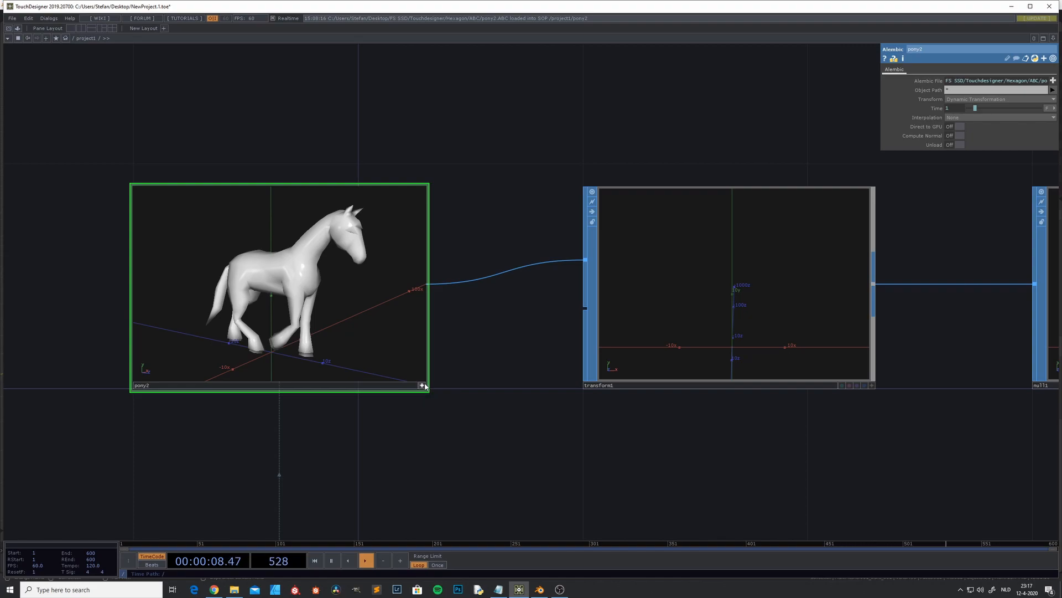
{"action": "left_click", "coordinate": [423, 385]}
{"action": "scroll", "coordinate": [427, 400], "scroll_direction": "down", "scroll_amount": 4}
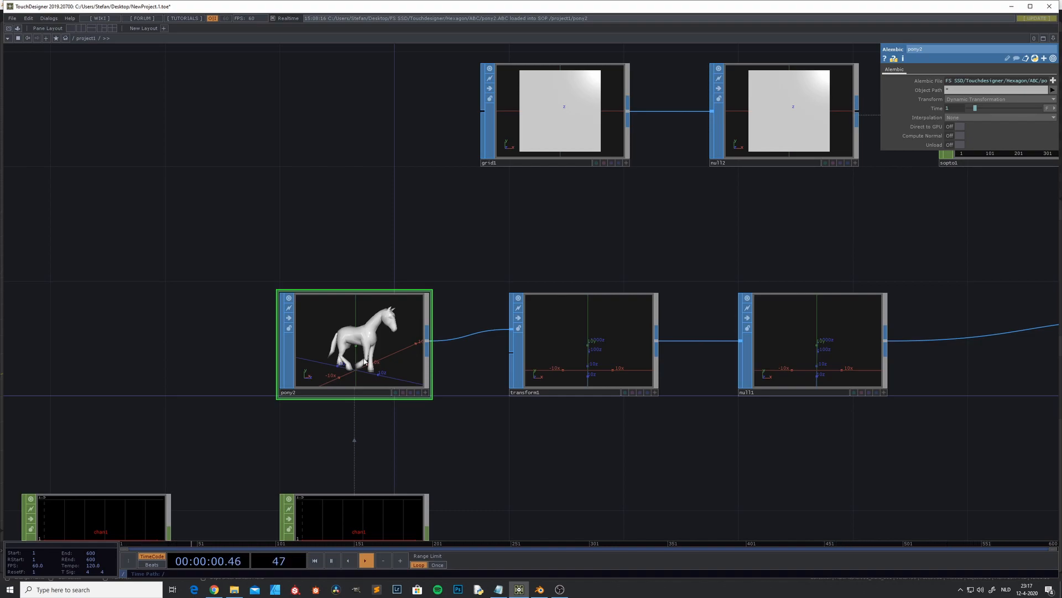
{"action": "scroll", "coordinate": [392, 373], "scroll_direction": "up", "scroll_amount": 3}
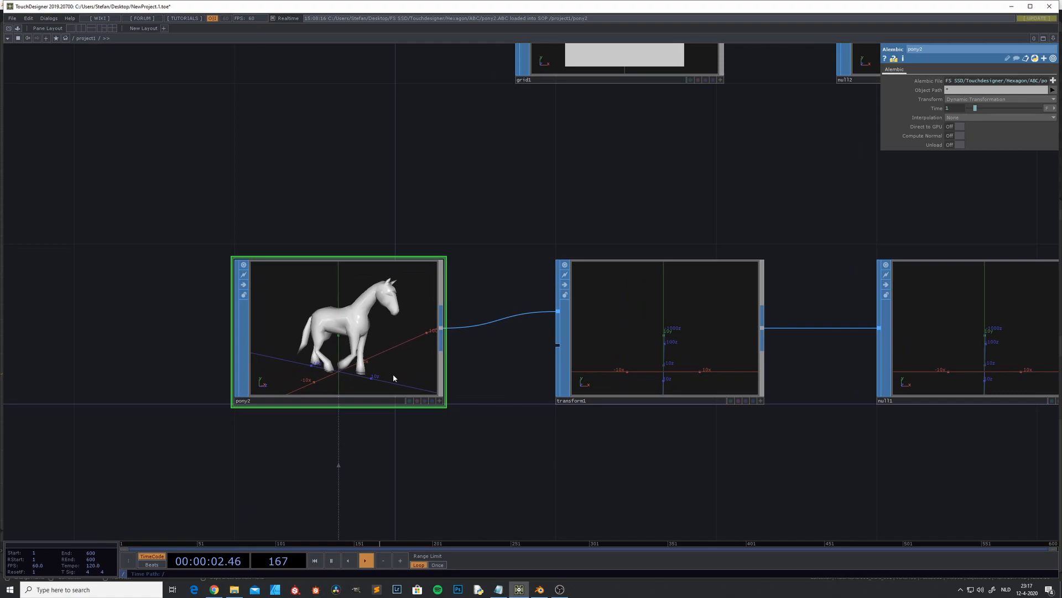
{"action": "scroll", "coordinate": [389, 381], "scroll_direction": "down", "scroll_amount": 3}
{"action": "scroll", "coordinate": [383, 376], "scroll_direction": "up", "scroll_amount": 2}
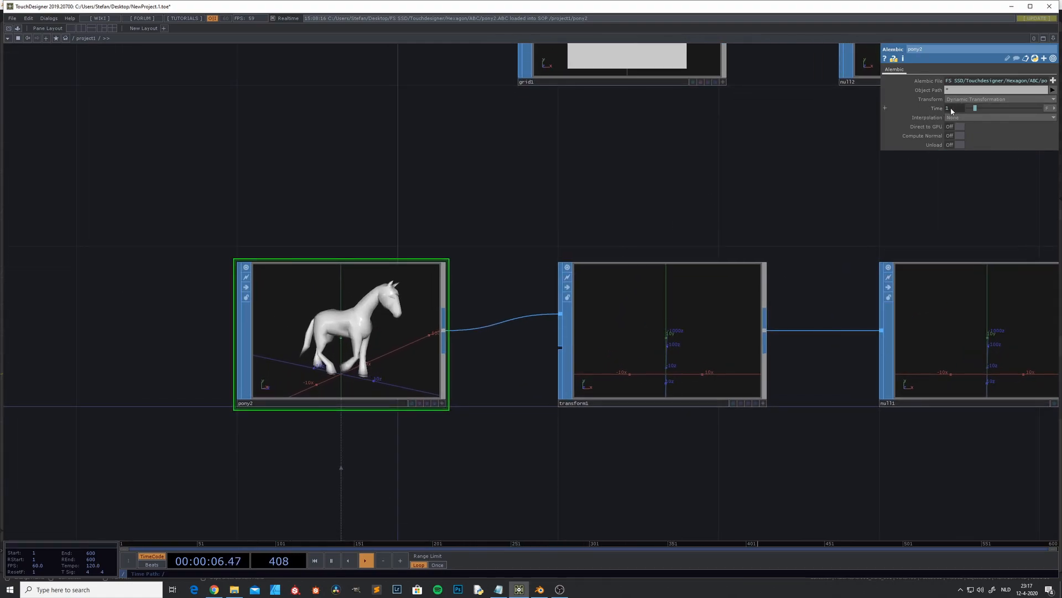
Switch pony2's Time parameter to a constant value in frames and scrub it to 55.
{"action": "left_click", "coordinate": [885, 109]}
{"action": "left_click", "coordinate": [928, 117]}
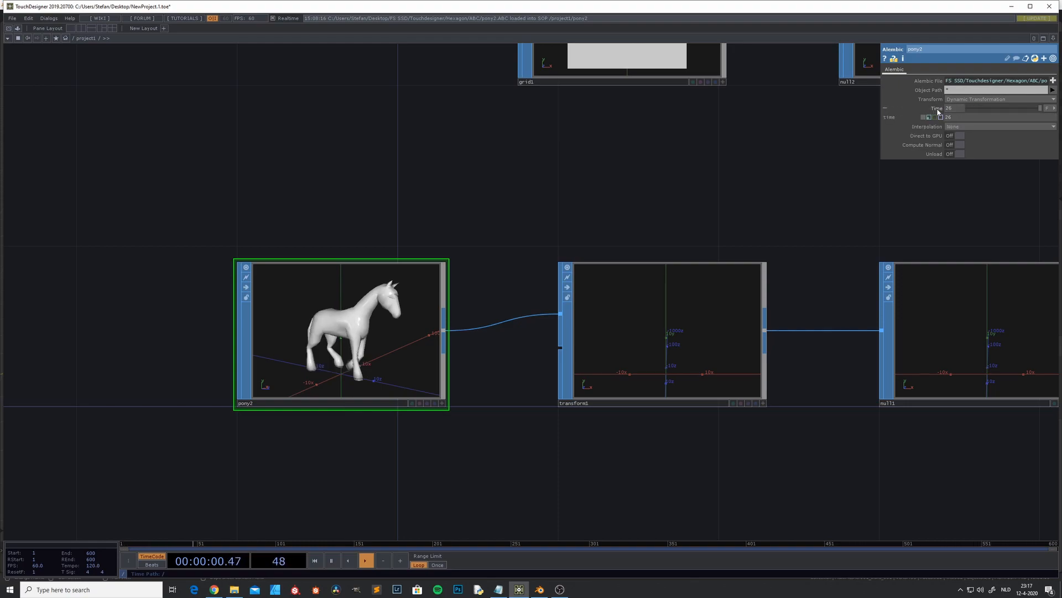
{"action": "left_click", "coordinate": [1051, 109]}
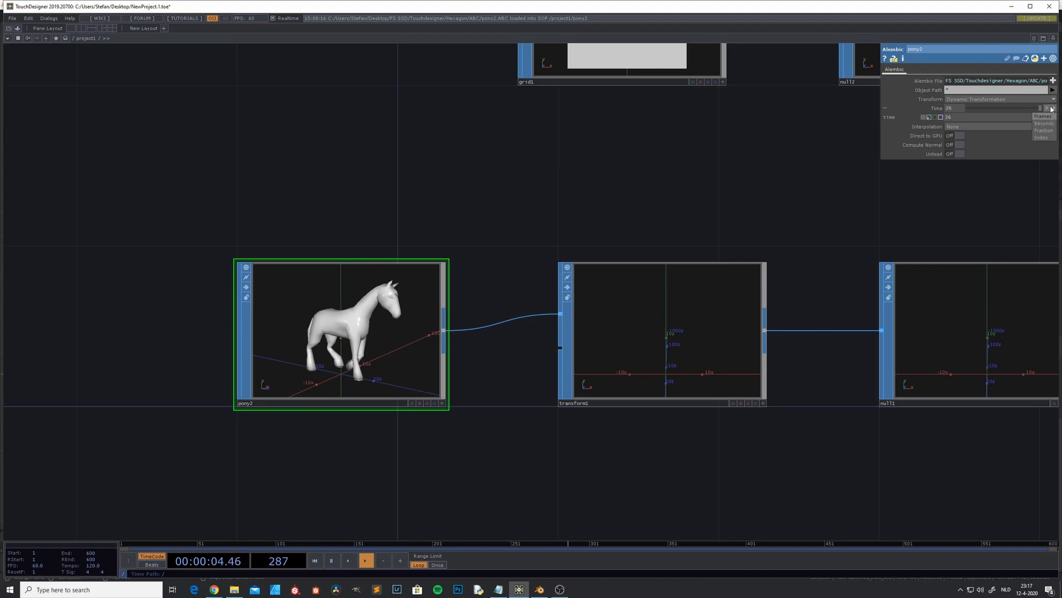
{"action": "left_click", "coordinate": [1051, 109]}
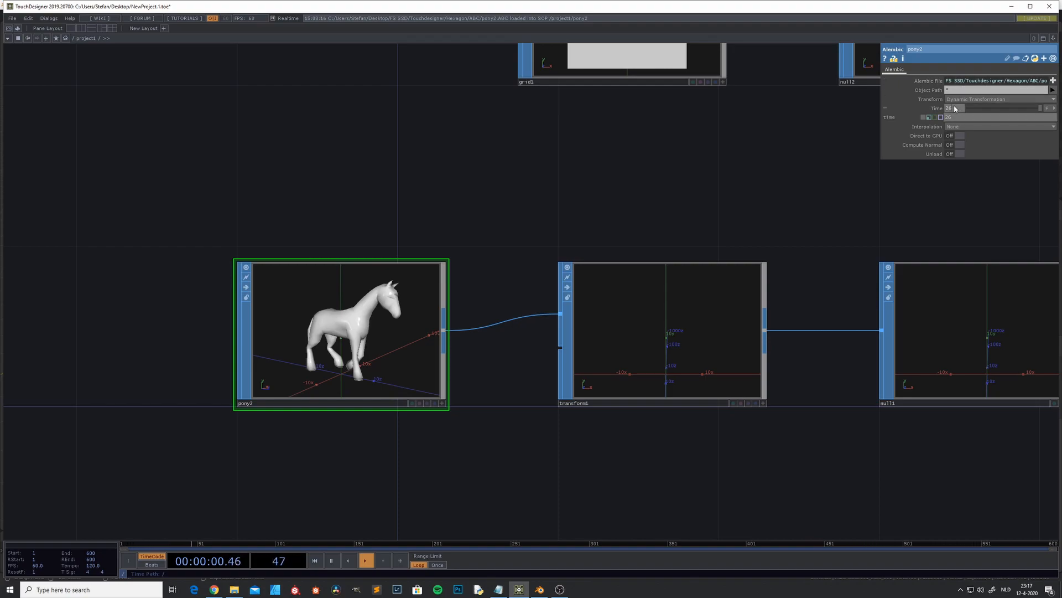
{"action": "mouse_move", "coordinate": [954, 109]}
{"action": "middle_mouse_down"}
{"action": "mouse_move", "coordinate": [941, 97]}
{"action": "mouse_move", "coordinate": [953, 97]}
{"action": "middle_mouse_up"}
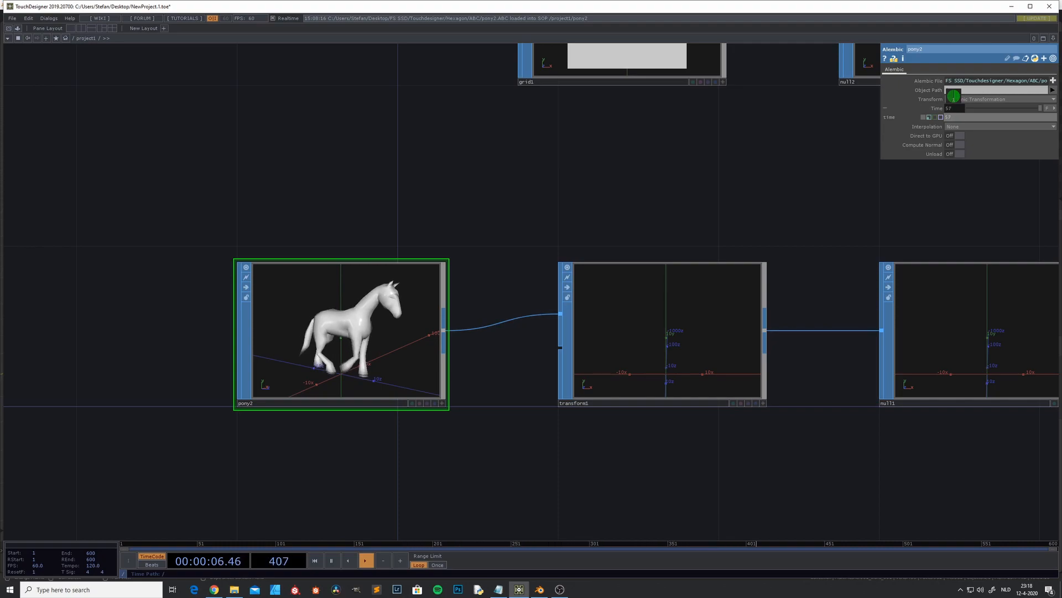
{"action": "middle_click_drag", "start_coordinate": [954, 96], "coordinate": [954, 96]}
{"action": "middle_click_drag", "start_coordinate": [954, 97], "coordinate": [954, 96]}
Switch pony2's Time parameter back to the expression op('null4')[0].
{"action": "scroll", "coordinate": [456, 255], "scroll_direction": "down", "scroll_amount": 5}
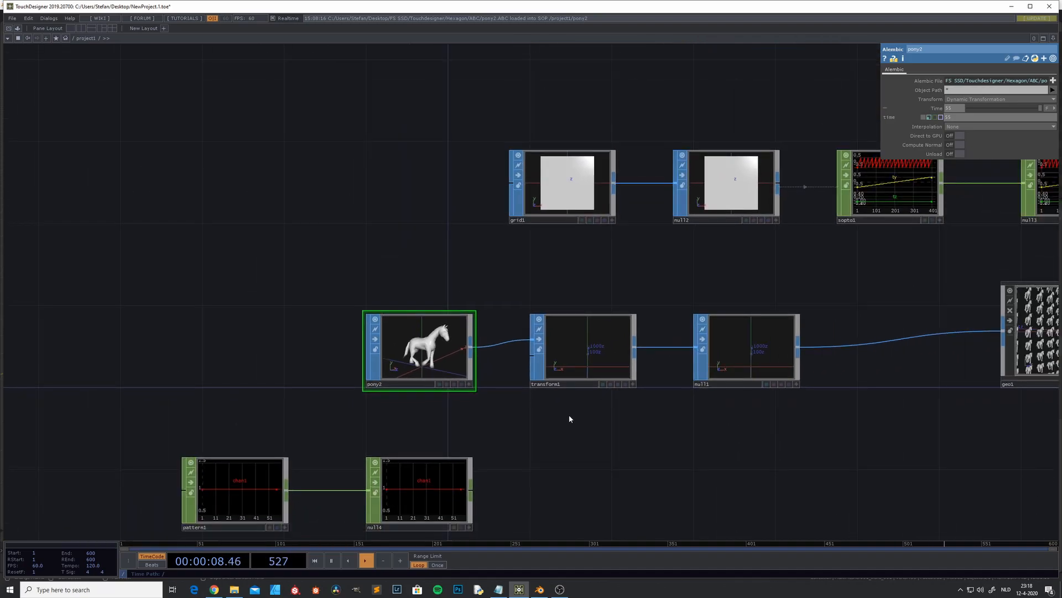
{"action": "scroll", "coordinate": [470, 407], "scroll_direction": "down", "scroll_amount": 4}
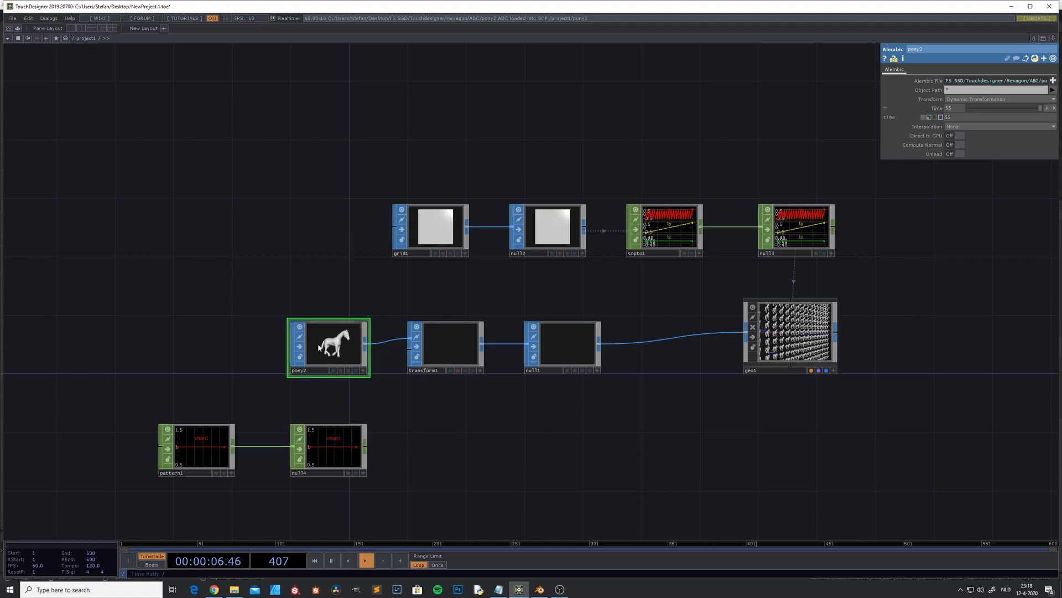
{"action": "left_click", "coordinate": [929, 119]}
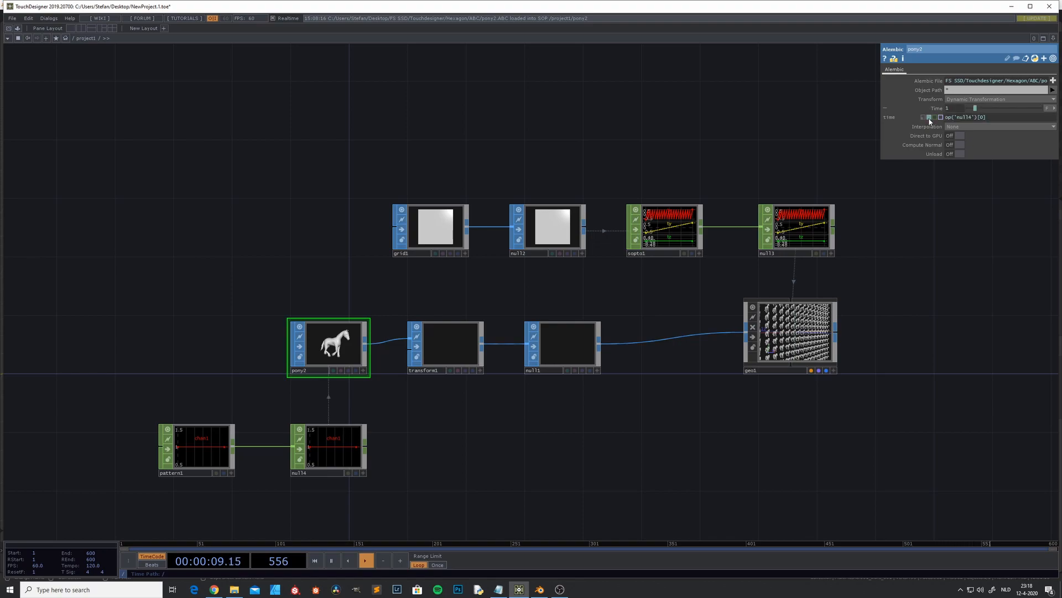
Set the pattern1 ramp's Length to 55 and its Amplitude to 1 to animate the horse.
{"action": "left_click", "coordinate": [197, 454]}
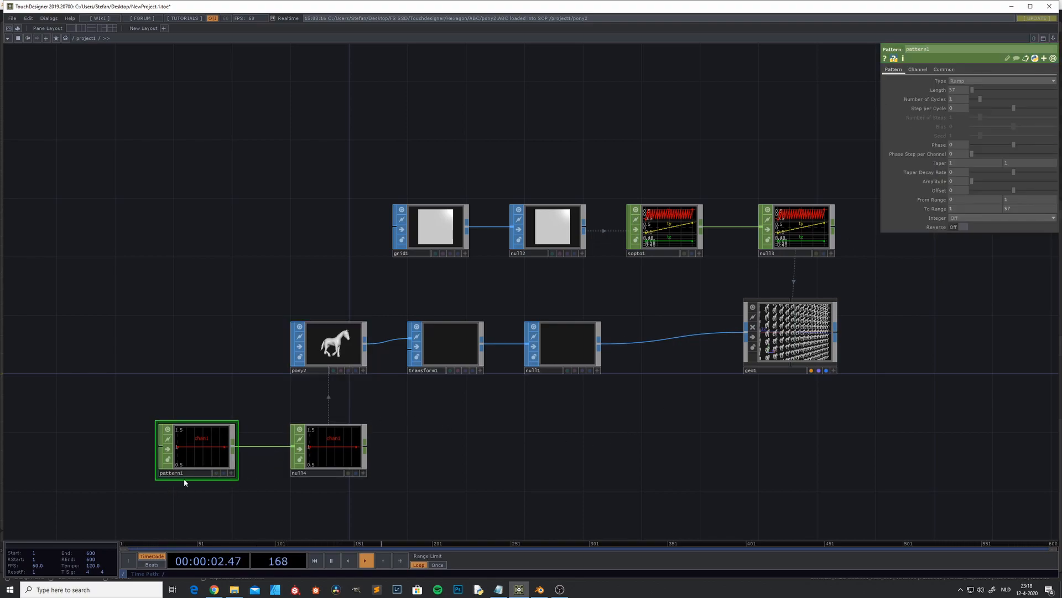
{"action": "left_click", "coordinate": [956, 88]}
{"action": "left_click", "coordinate": [956, 182]}
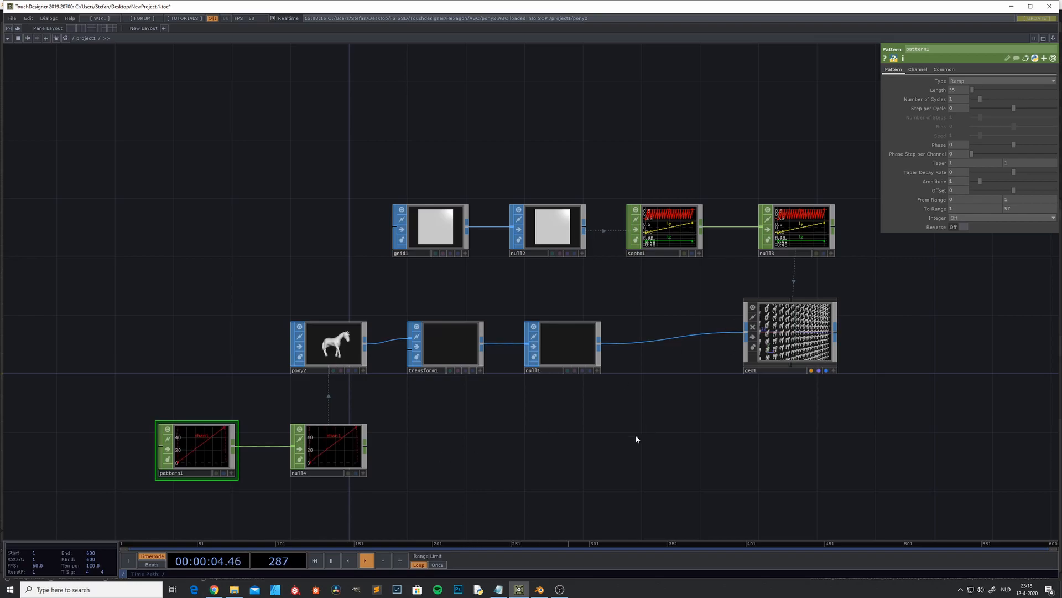
{"action": "scroll", "coordinate": [339, 357], "scroll_direction": "up", "scroll_amount": 5}
{"action": "scroll", "coordinate": [350, 368], "scroll_direction": "up", "scroll_amount": 2}
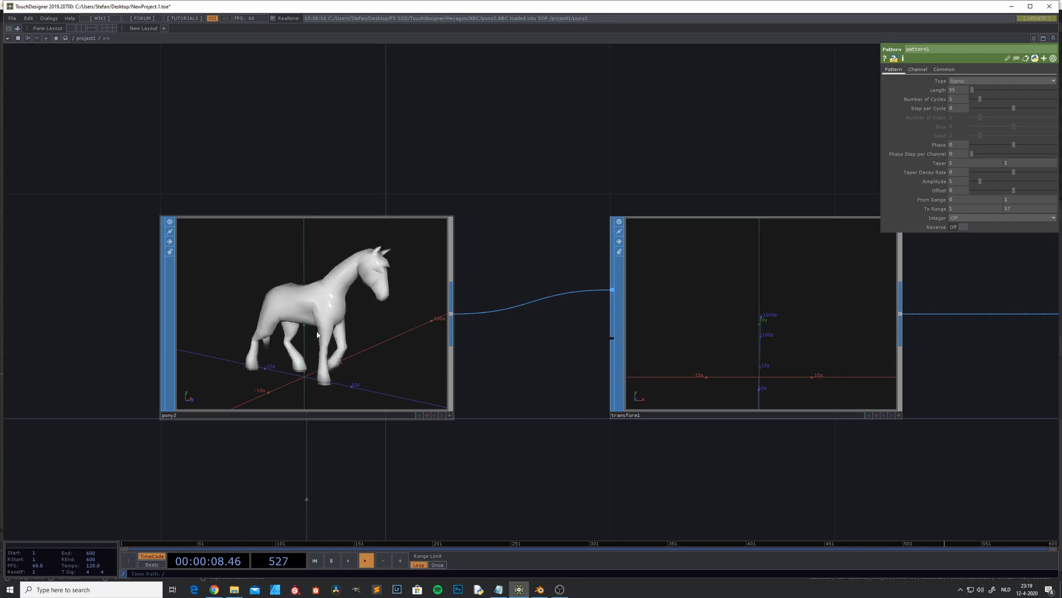
{"action": "scroll", "coordinate": [342, 358], "scroll_direction": "down", "scroll_amount": 6}
Examine the instanced grid of animated horses in the geo1 viewer from several angles, along with the sopto1 position channels.
{"action": "left_click_drag", "start_coordinate": [465, 414], "coordinate": [328, 411]}
{"action": "left_click_drag", "start_coordinate": [548, 419], "coordinate": [324, 419]}
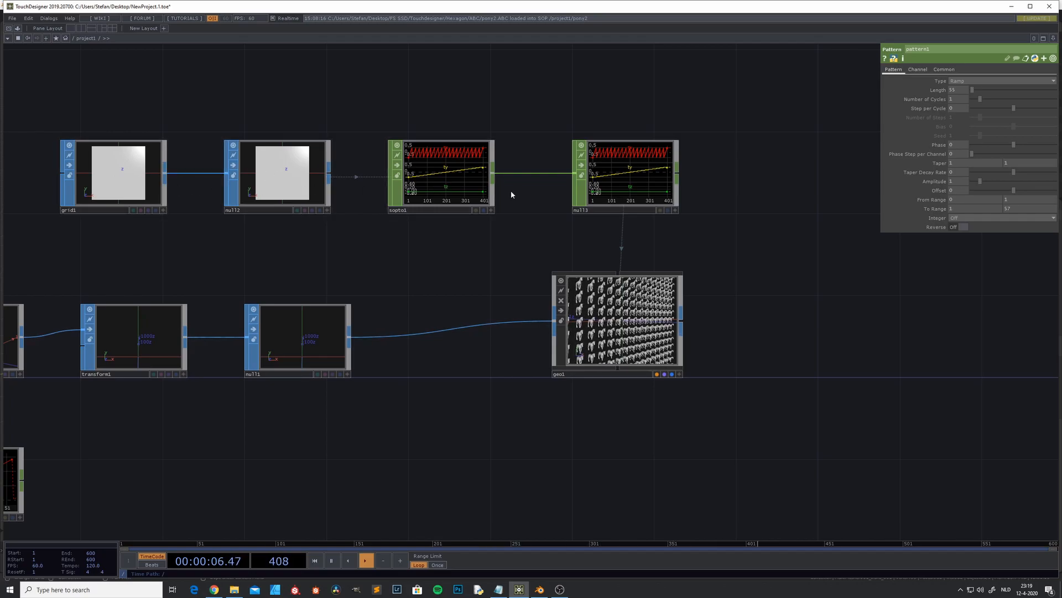
{"action": "scroll", "coordinate": [608, 354], "scroll_direction": "up", "scroll_amount": 5}
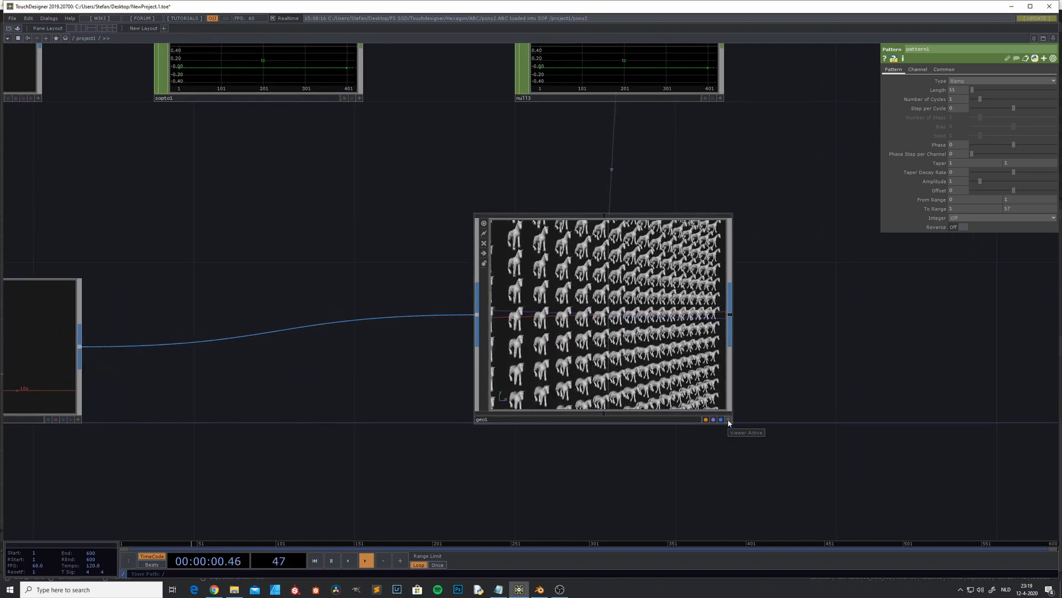
{"action": "left_click", "coordinate": [729, 420]}
{"action": "scroll", "coordinate": [655, 334], "scroll_direction": "down", "scroll_amount": 5}
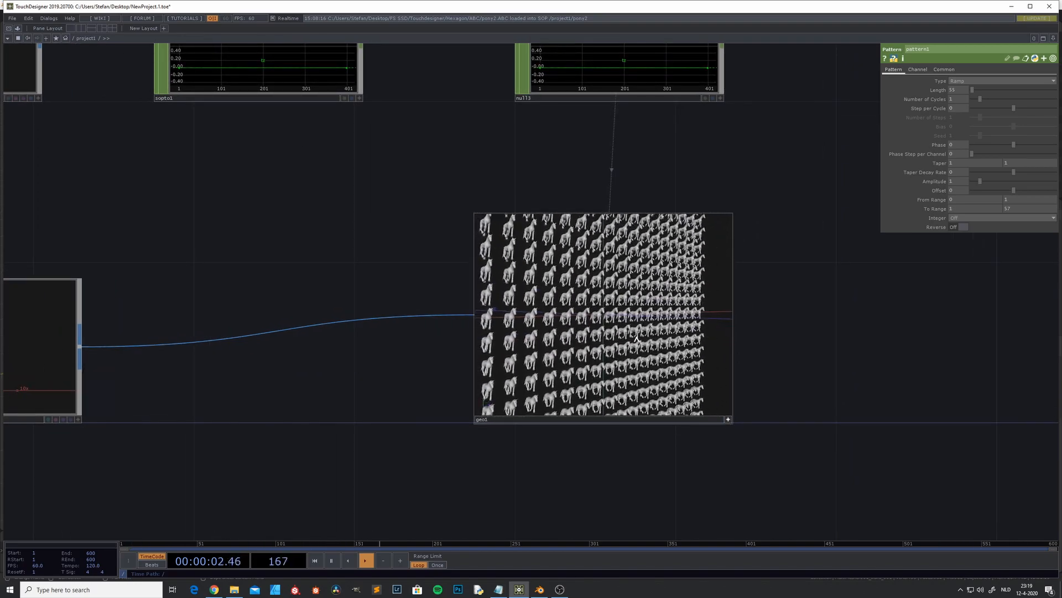
{"action": "scroll", "coordinate": [611, 332], "scroll_direction": "down", "scroll_amount": 3}
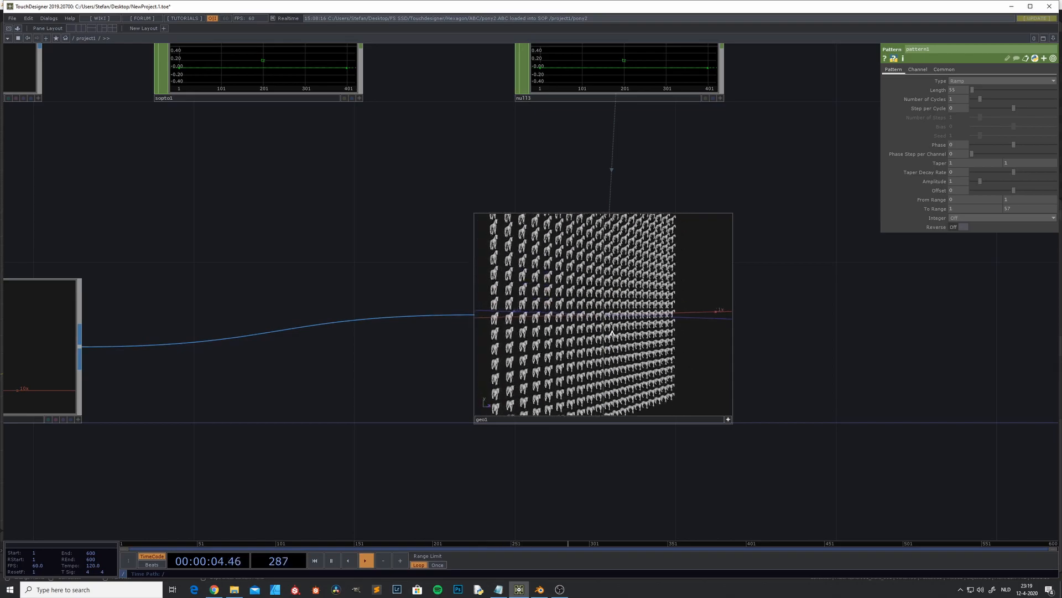
{"action": "left_click_drag", "start_coordinate": [195, 225], "coordinate": [252, 326]}
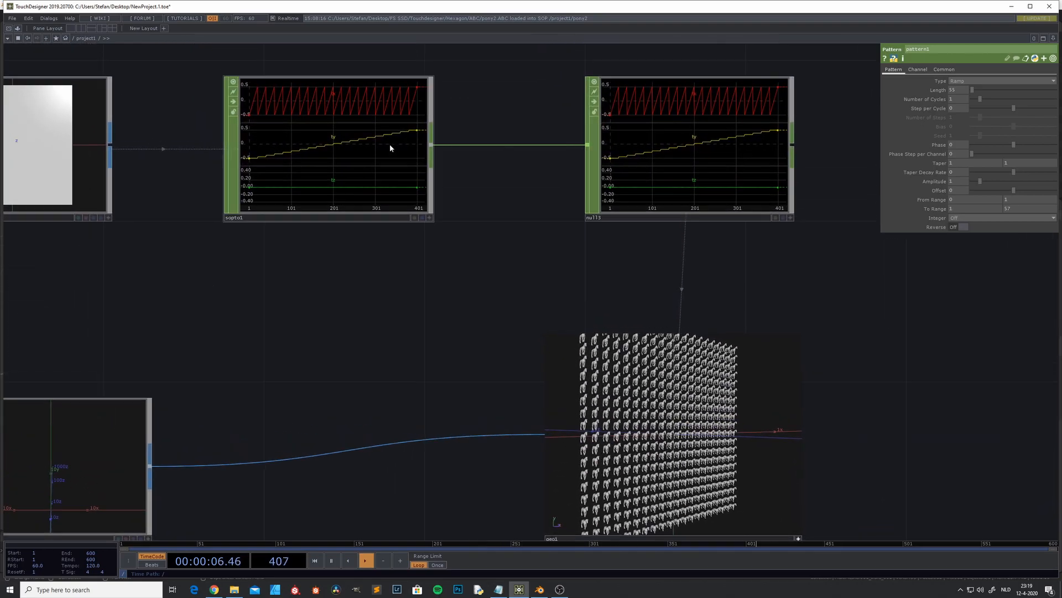
{"action": "middle_click", "coordinate": [384, 156]}
{"action": "left_click_drag", "start_coordinate": [389, 311], "coordinate": [220, 226]}
{"action": "scroll", "coordinate": [526, 362], "scroll_direction": "up", "scroll_amount": 3}
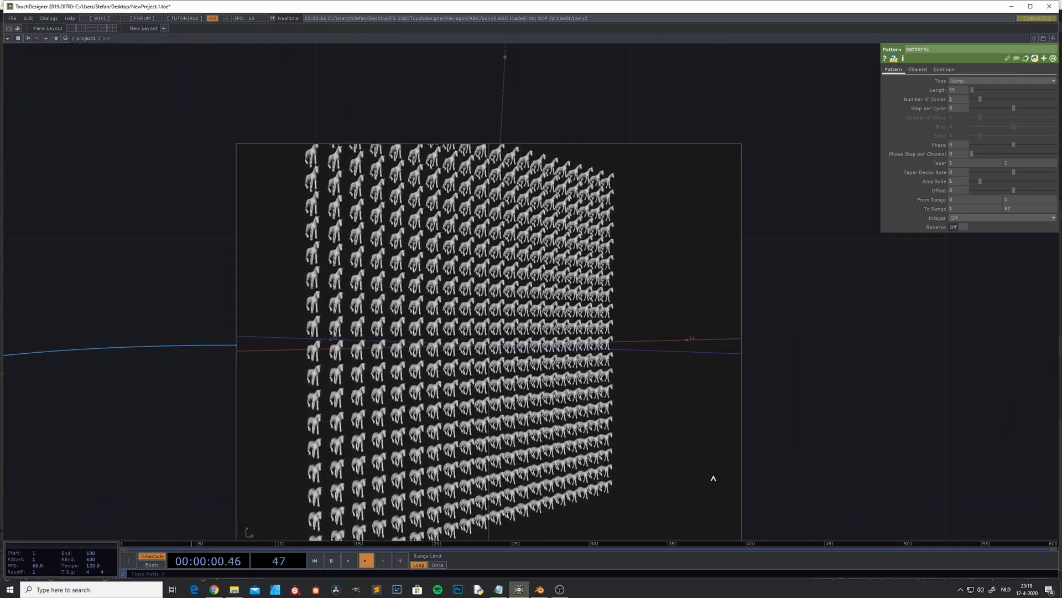
{"action": "scroll", "coordinate": [713, 489], "scroll_direction": "down", "scroll_amount": 2}
{"action": "left_click_drag", "start_coordinate": [545, 412], "coordinate": [520, 384]}
{"action": "scroll", "coordinate": [521, 385], "scroll_direction": "up", "scroll_amount": 5}
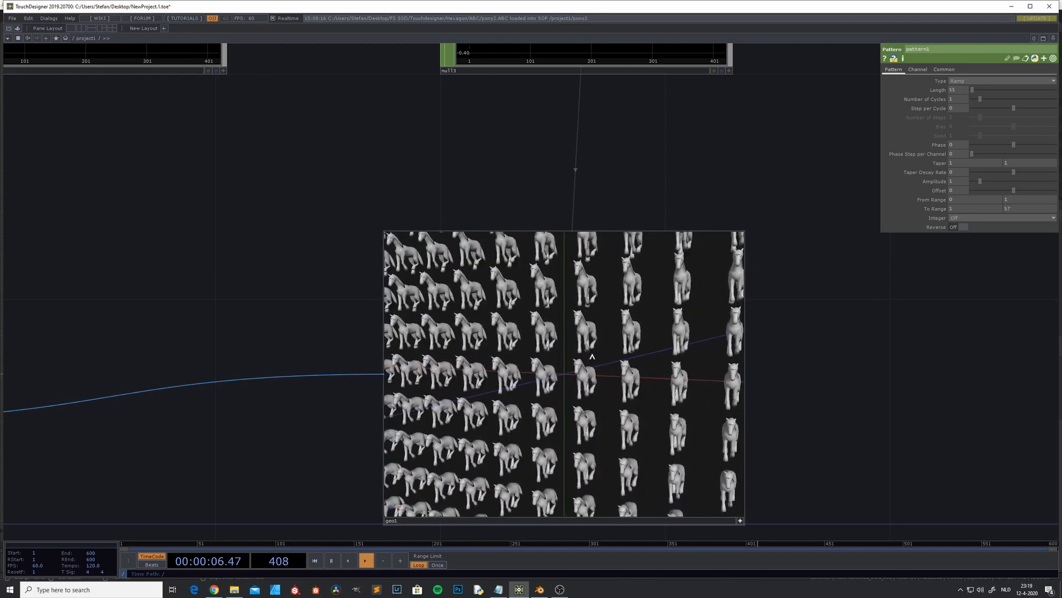
{"action": "left_click_drag", "start_coordinate": [308, 420], "coordinate": [288, 358]}
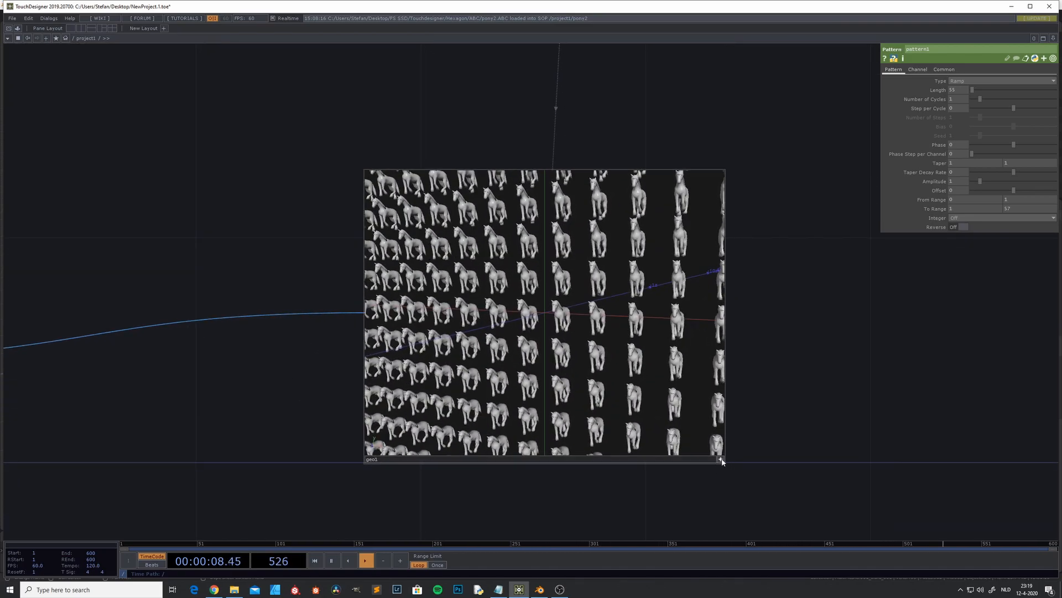
{"action": "left_click_drag", "start_coordinate": [569, 330], "coordinate": [506, 392]}
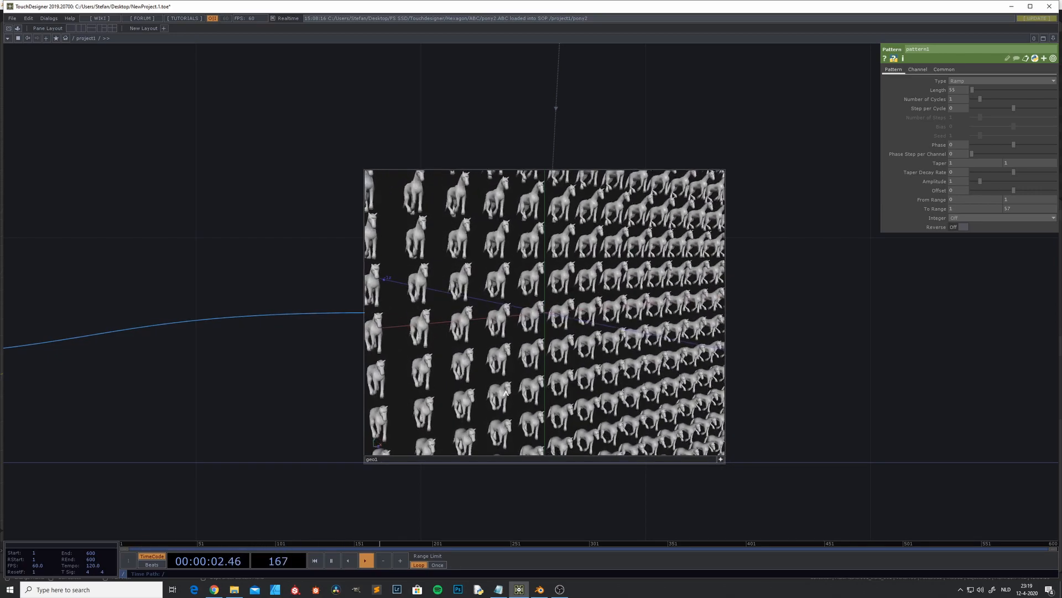
{"action": "left_click", "coordinate": [721, 459]}
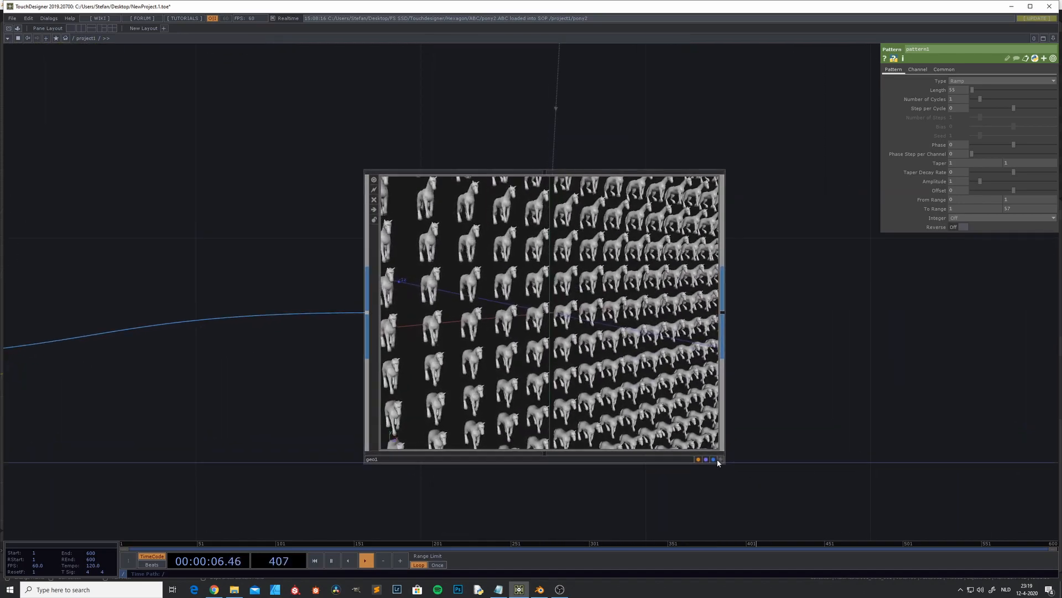
{"action": "left_click", "coordinate": [719, 460]}
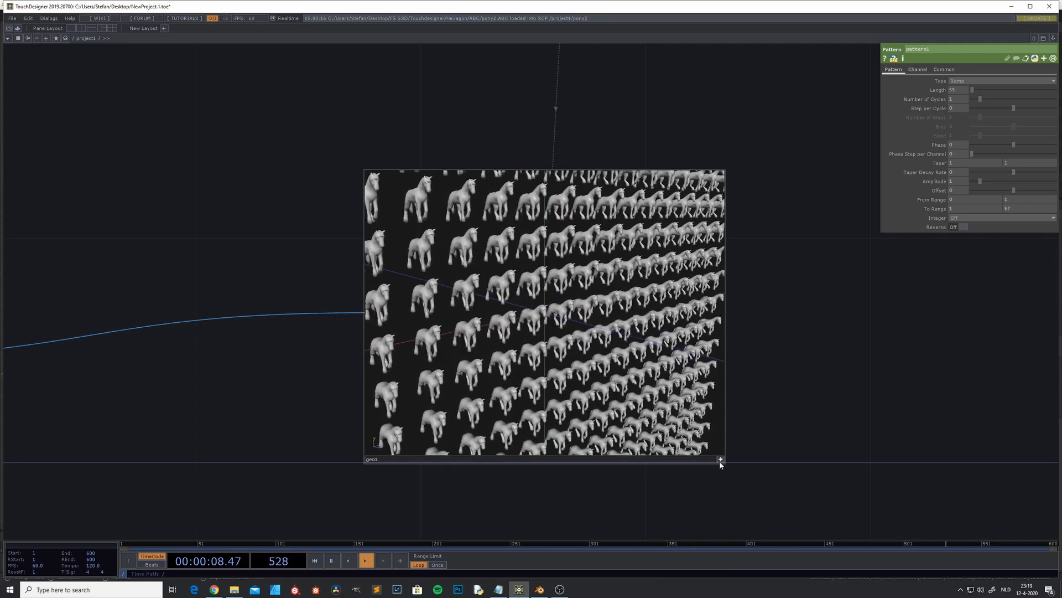
Review geo1's Instance 2 parameters and the Time expression of the pony2 Alembic node.
{"action": "scroll", "coordinate": [581, 382], "scroll_direction": "down", "scroll_amount": 3}
{"action": "left_click", "coordinate": [580, 364]}
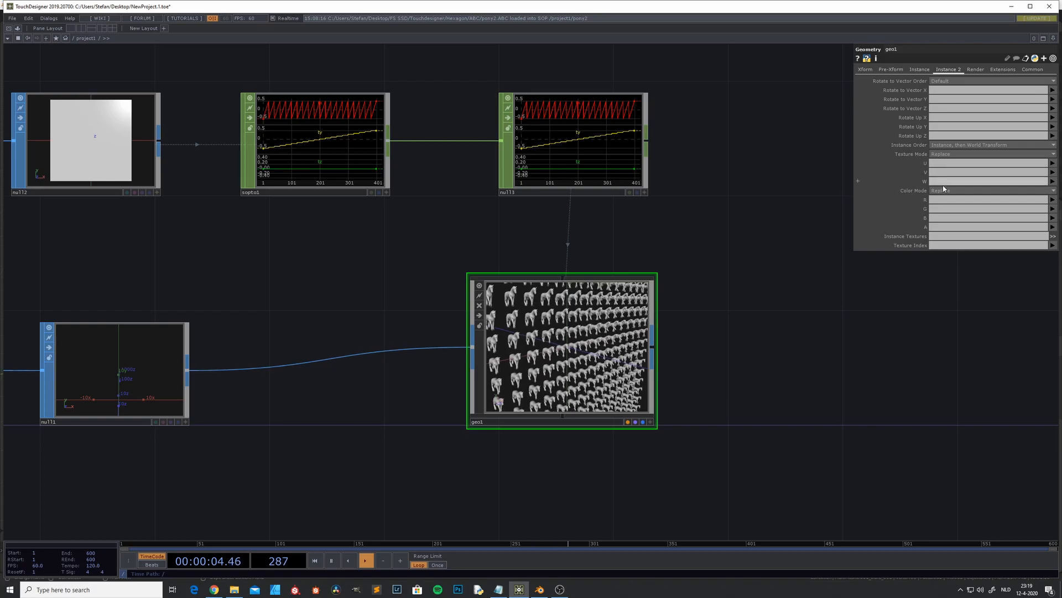
{"action": "left_click_drag", "start_coordinate": [271, 298], "coordinate": [618, 313]}
{"action": "left_click_drag", "start_coordinate": [237, 261], "coordinate": [423, 258]}
{"action": "left_click", "coordinate": [188, 379]}
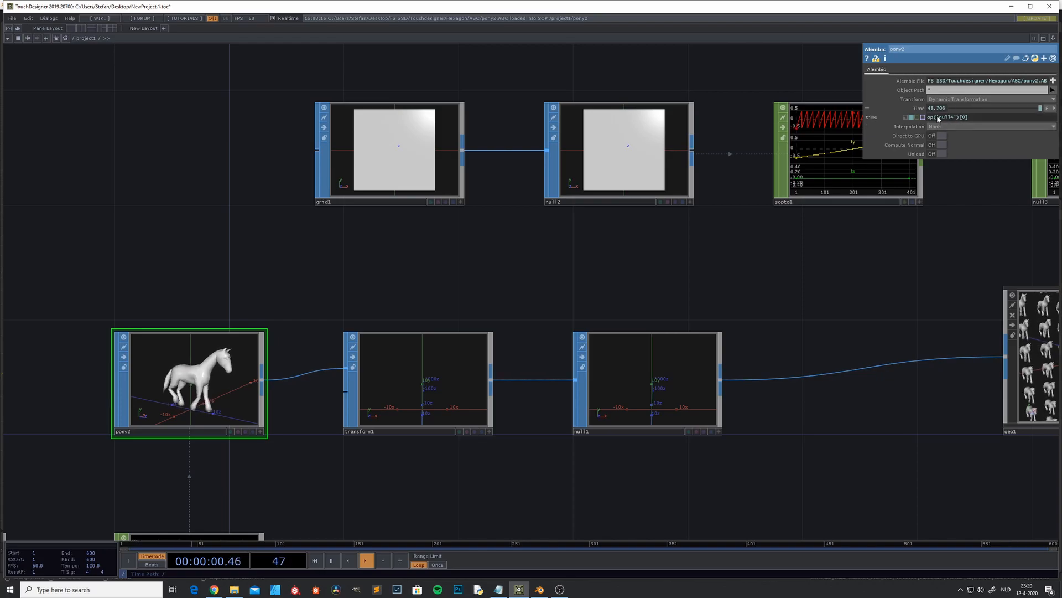
{"action": "left_click_drag", "start_coordinate": [780, 281], "coordinate": [520, 245]}
{"action": "middle_click_drag", "start_coordinate": [633, 275], "coordinate": [633, 348]}
{"action": "left_click_drag", "start_coordinate": [633, 348], "coordinate": [653, 358]}
{"action": "middle_click_drag", "start_coordinate": [653, 357], "coordinate": [576, 392]}
{"action": "mouse_move", "coordinate": [576, 392]}
{"action": "left_mouse_down"}
{"action": "mouse_move", "coordinate": [634, 382]}
{"action": "mouse_move", "coordinate": [576, 406]}
{"action": "left_mouse_up"}
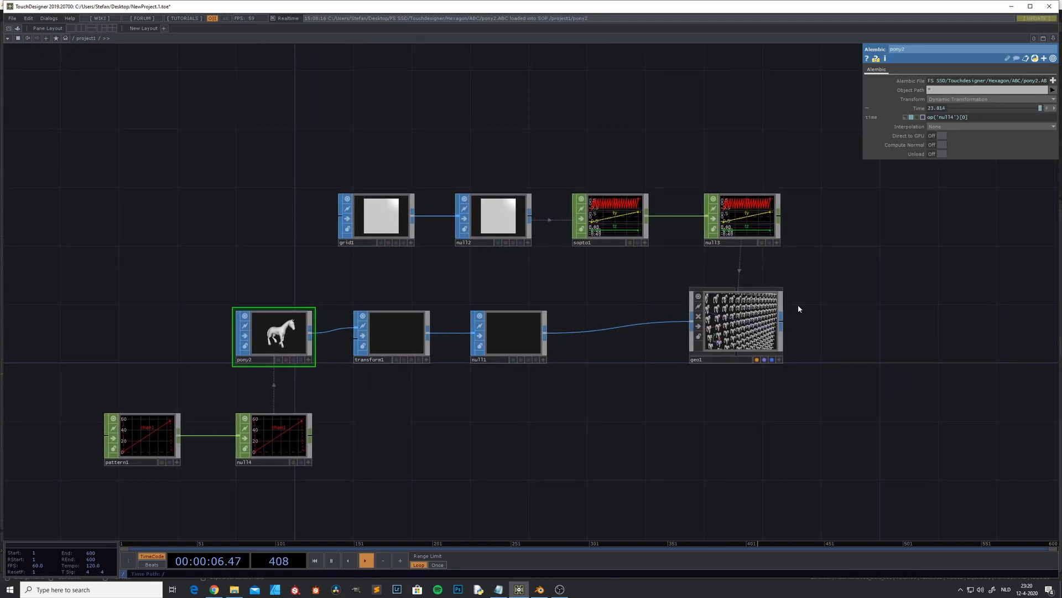
{"action": "scroll", "coordinate": [799, 309], "scroll_direction": "up", "scroll_amount": 5}
{"action": "scroll", "coordinate": [755, 377], "scroll_direction": "down", "scroll_amount": 3}
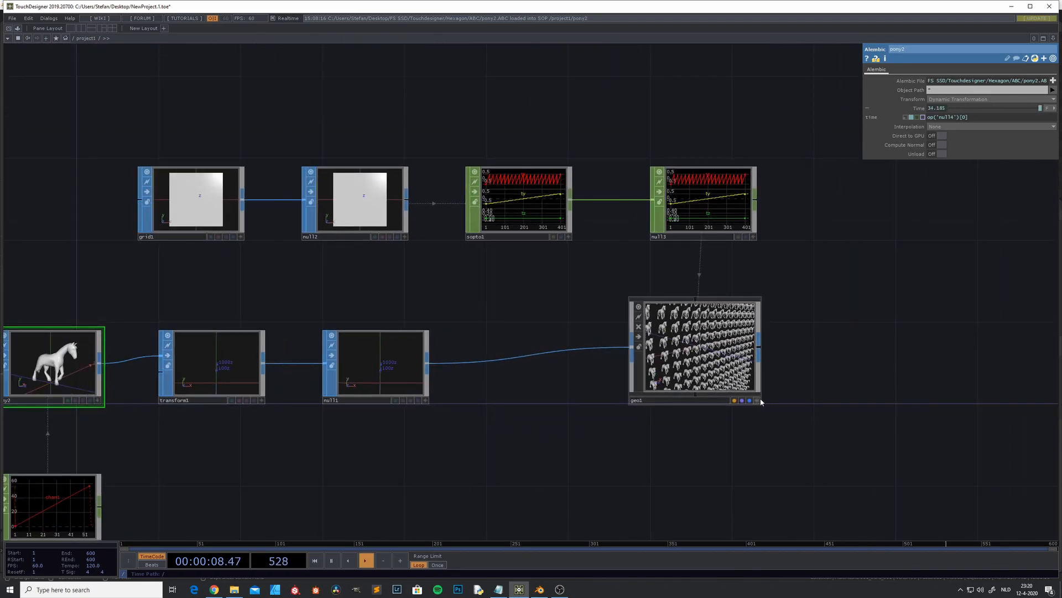
{"action": "scroll", "coordinate": [641, 434], "scroll_direction": "down", "scroll_amount": 4}
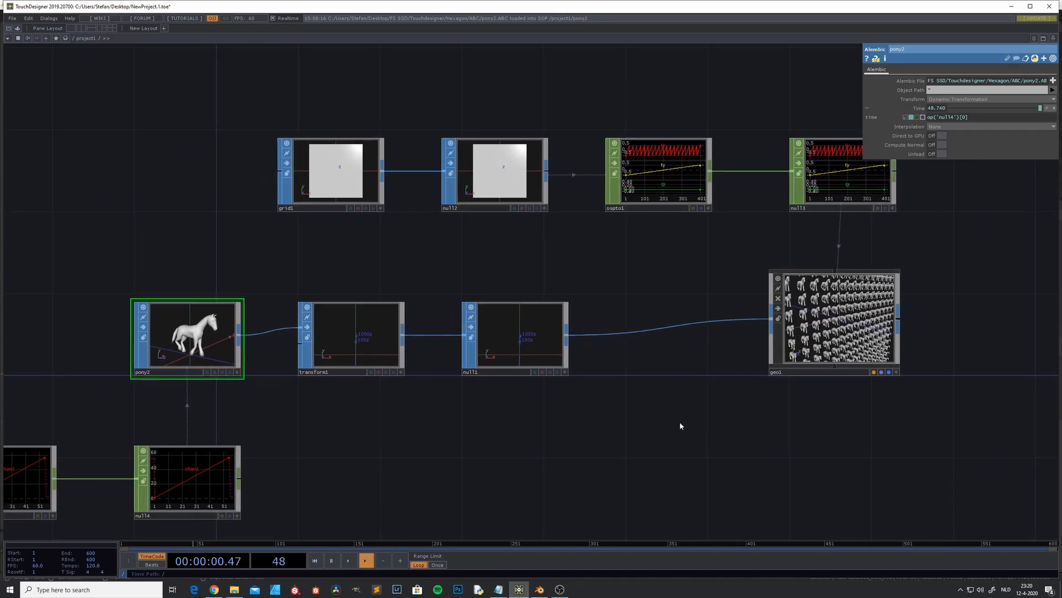
{"action": "scroll", "coordinate": [553, 415], "scroll_direction": "up", "scroll_amount": 3}
{"action": "scroll", "coordinate": [555, 415], "scroll_direction": "down", "scroll_amount": 3}
{"action": "left_click_drag", "start_coordinate": [583, 421], "coordinate": [544, 413]}
{"action": "scroll", "coordinate": [546, 412], "scroll_direction": "up", "scroll_amount": 3}
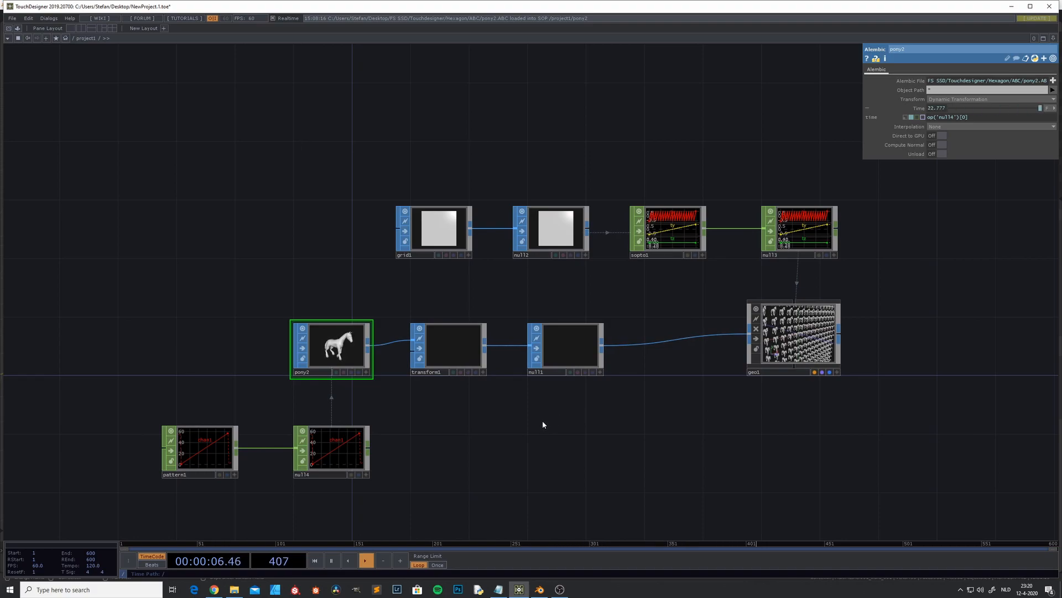
{"action": "left_click_drag", "start_coordinate": [550, 420], "coordinate": [540, 417]}
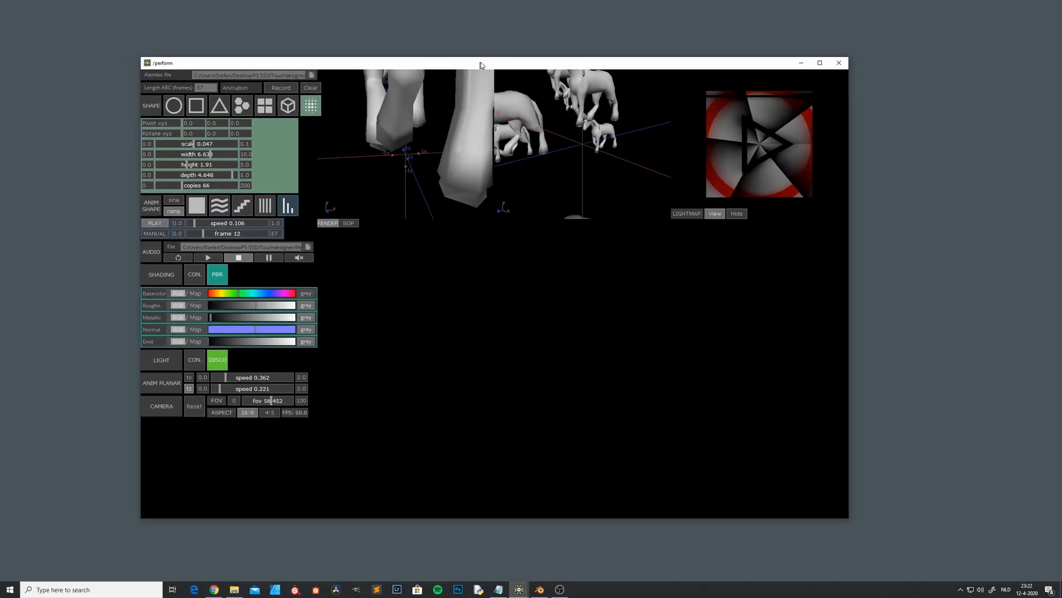
Reposition the perform window on the desktop and load pony2.ABC as the Alembic file.
{"action": "left_click_drag", "start_coordinate": [481, 63], "coordinate": [492, 59]}
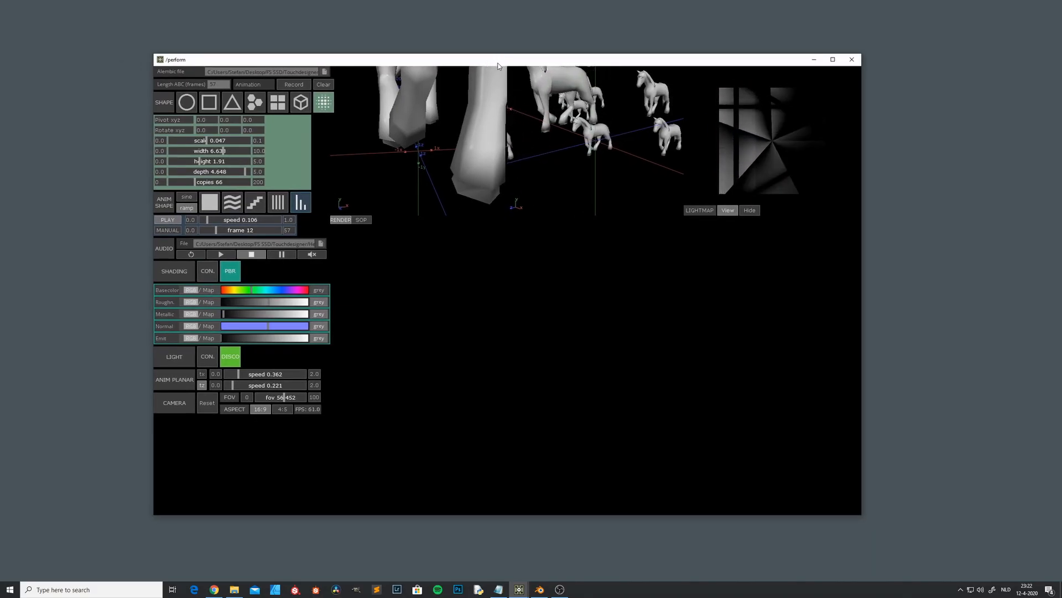
{"action": "left_click_drag", "start_coordinate": [497, 66], "coordinate": [495, 62]}
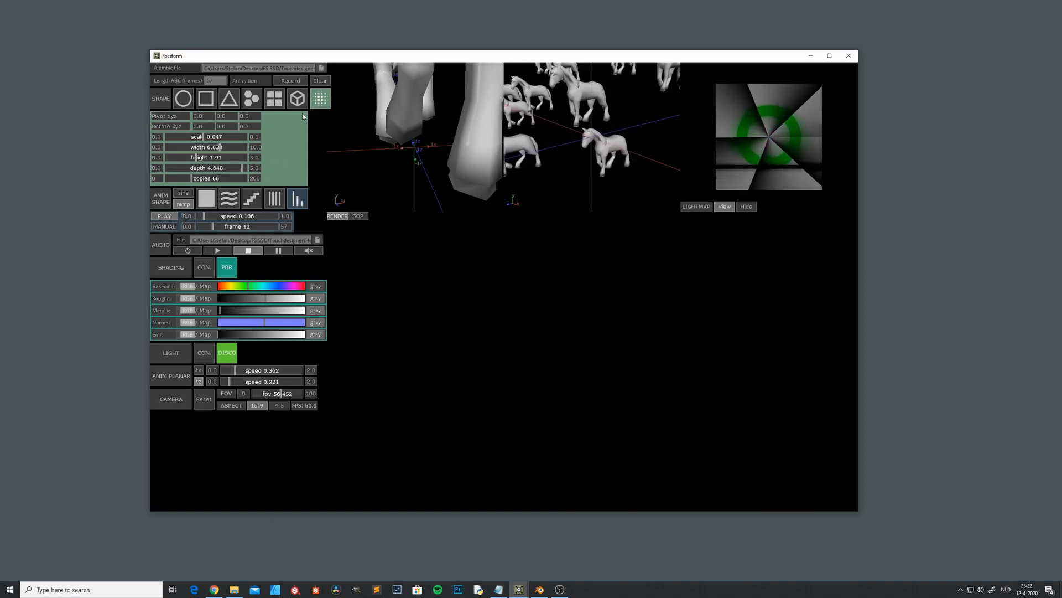
{"action": "left_click_drag", "start_coordinate": [343, 52], "coordinate": [345, 66]}
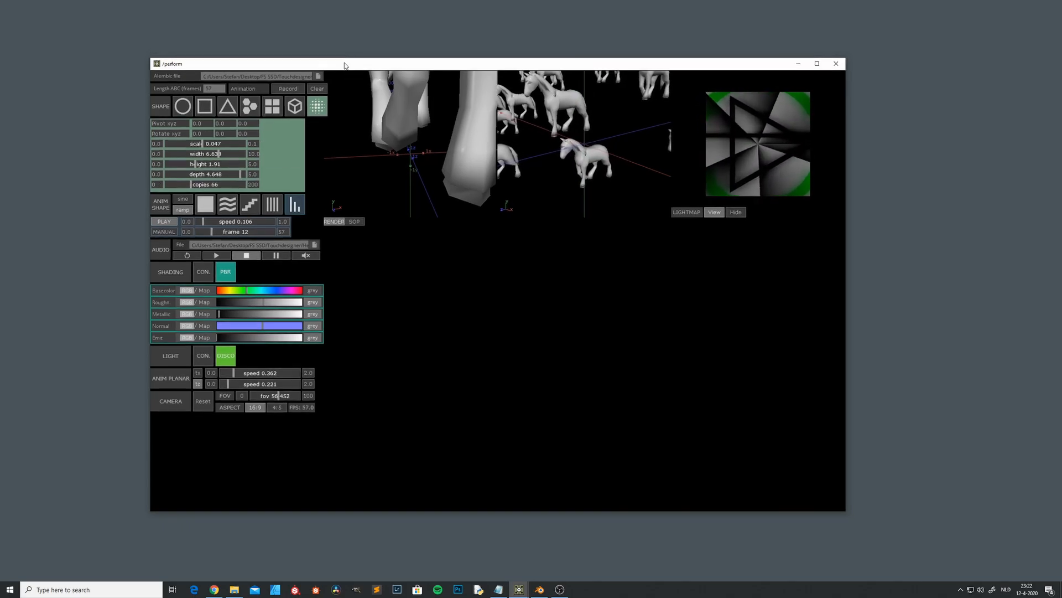
{"action": "left_click", "coordinate": [318, 77]}
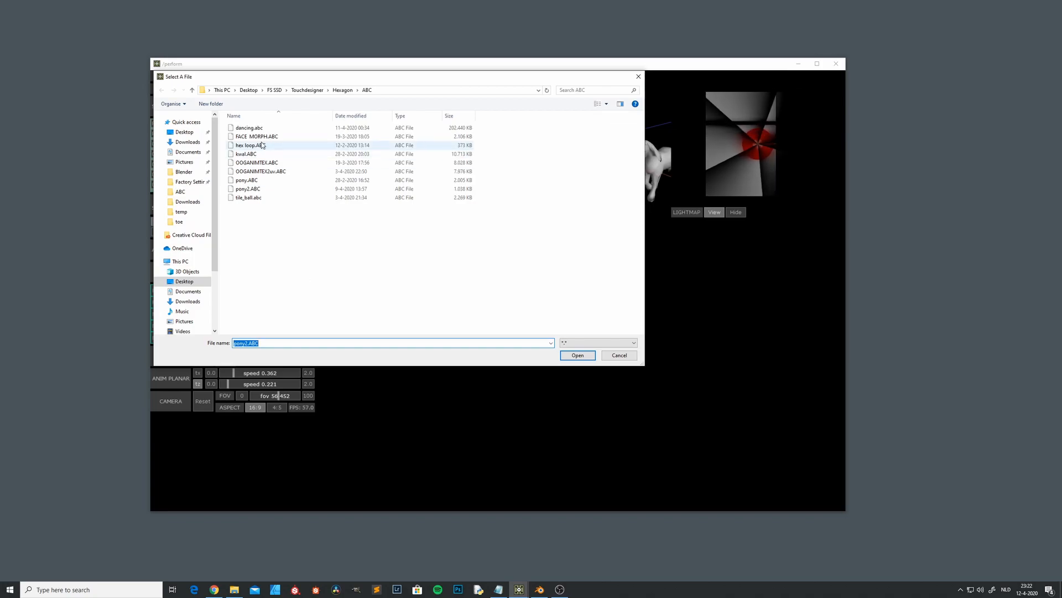
{"action": "left_click", "coordinate": [578, 356]}
{"action": "left_click_drag", "start_coordinate": [433, 69], "coordinate": [460, 72]}
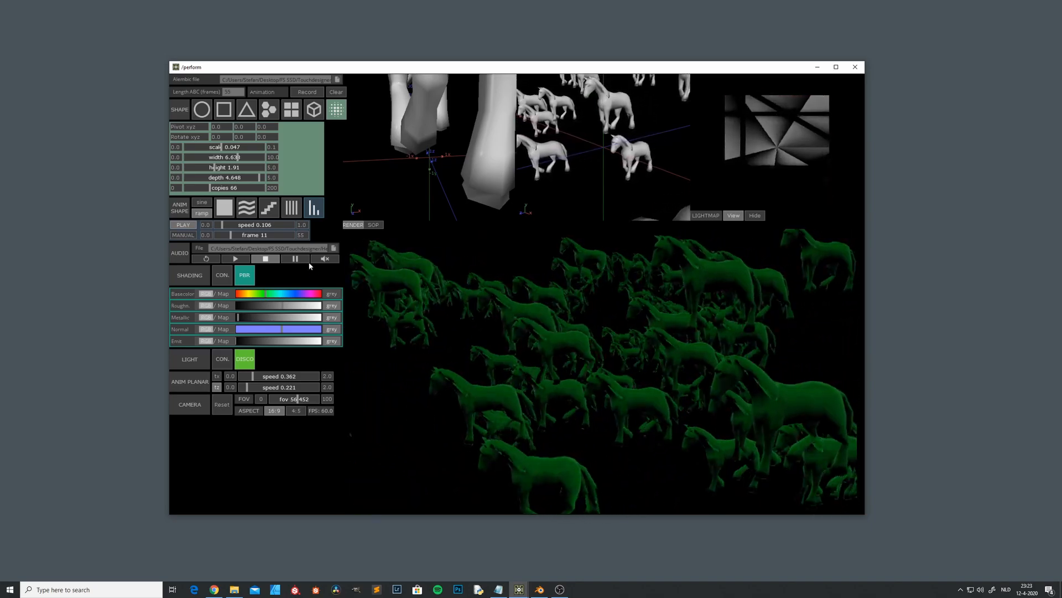
Preview the solid-square animation shape, return to the bar-pattern shape, and switch the light from DISCO to CON.
{"action": "left_click", "coordinate": [225, 210]}
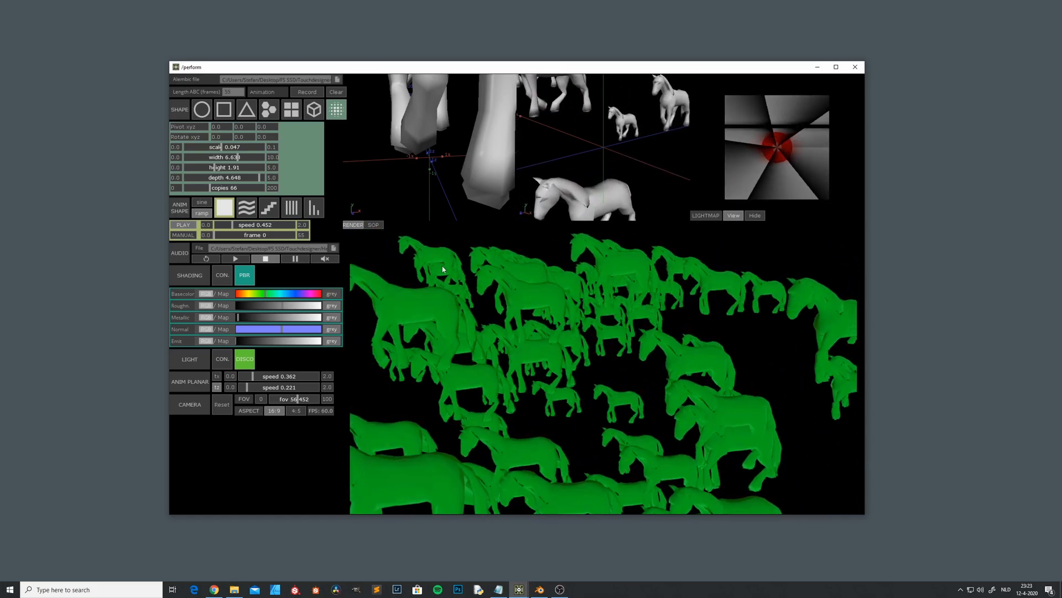
{"action": "left_click", "coordinate": [313, 208]}
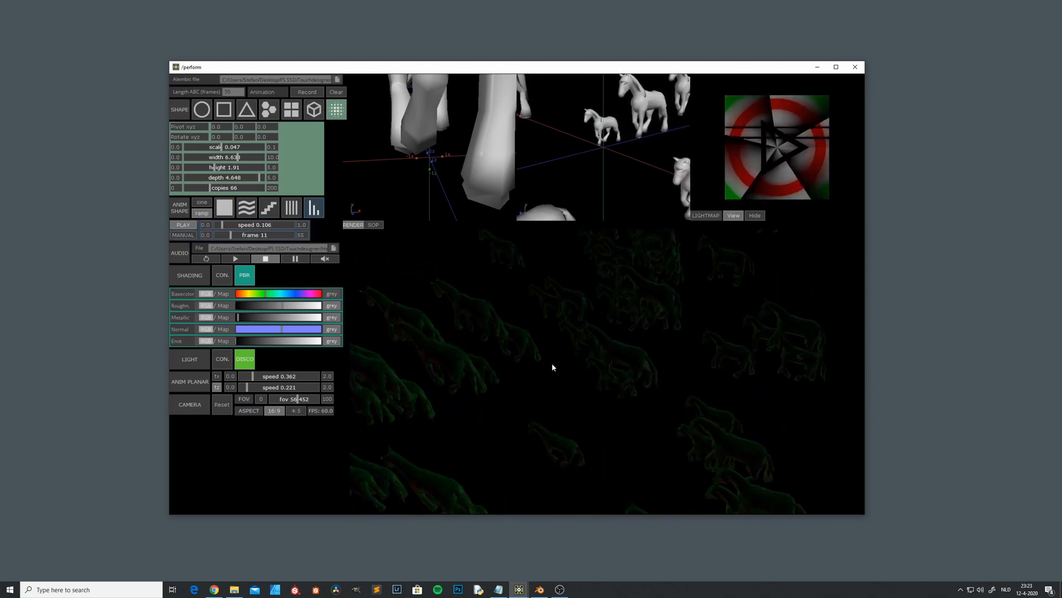
{"action": "left_click", "coordinate": [222, 358]}
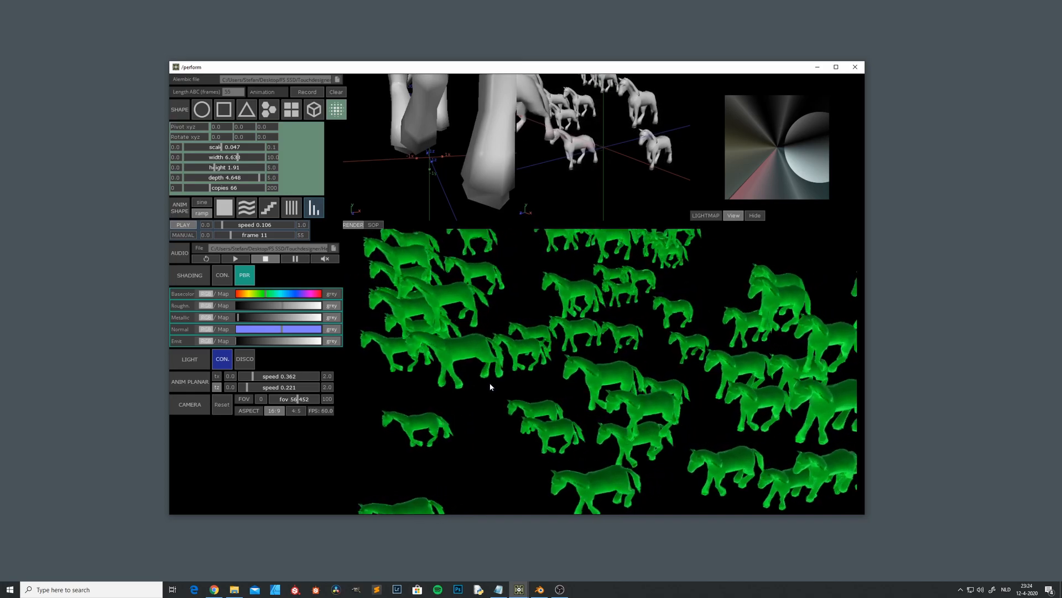
Leave the perform window and examine the recorded feedback1 texture inside the EXRRECORD component.
{"action": "key", "text": "Escape"}
{"action": "left_click_drag", "start_coordinate": [750, 430], "coordinate": [721, 433]}
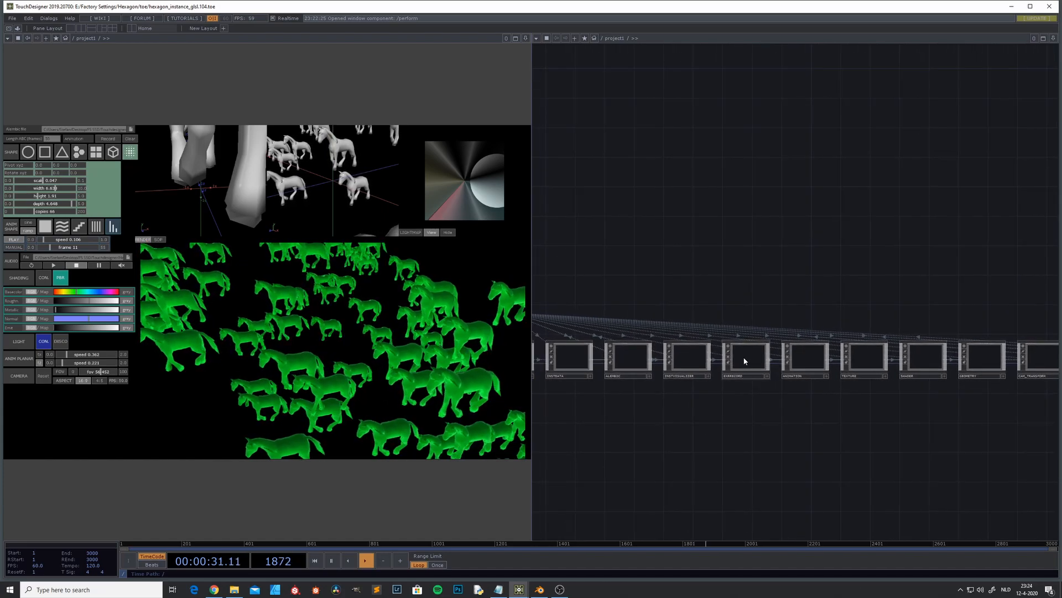
{"action": "key", "text": "i"}
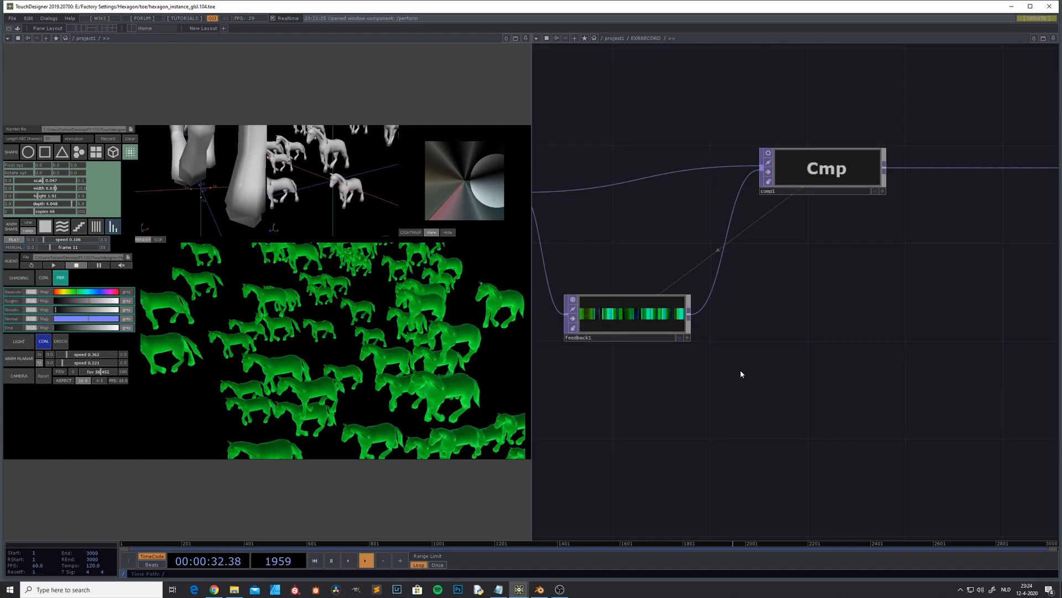
{"action": "left_click_drag", "start_coordinate": [616, 403], "coordinate": [722, 457]}
{"action": "scroll", "coordinate": [649, 365], "scroll_direction": "up", "scroll_amount": 5}
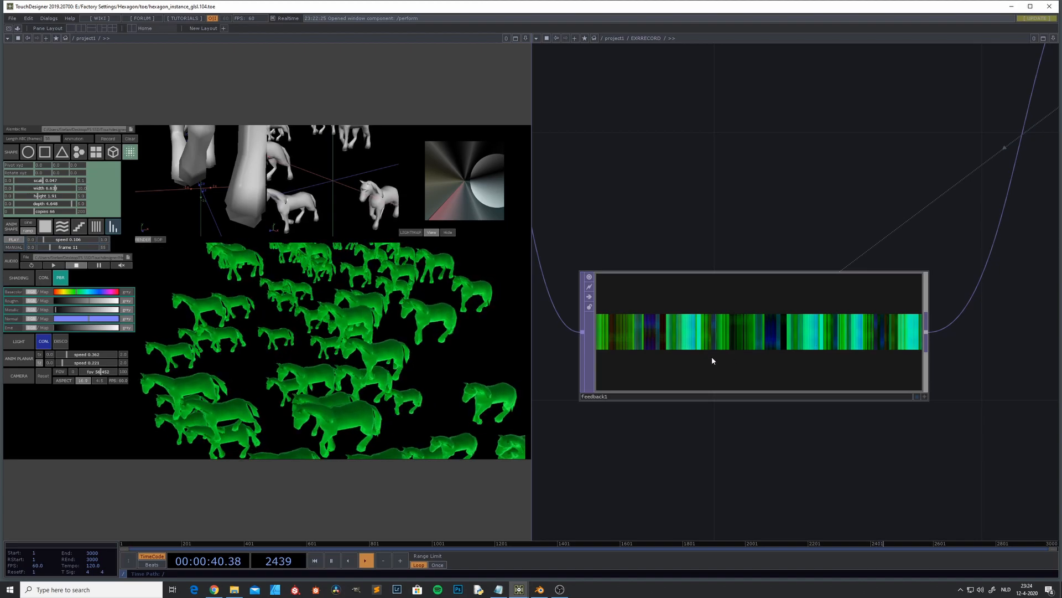
{"action": "scroll", "coordinate": [714, 360], "scroll_direction": "down", "scroll_amount": 5}
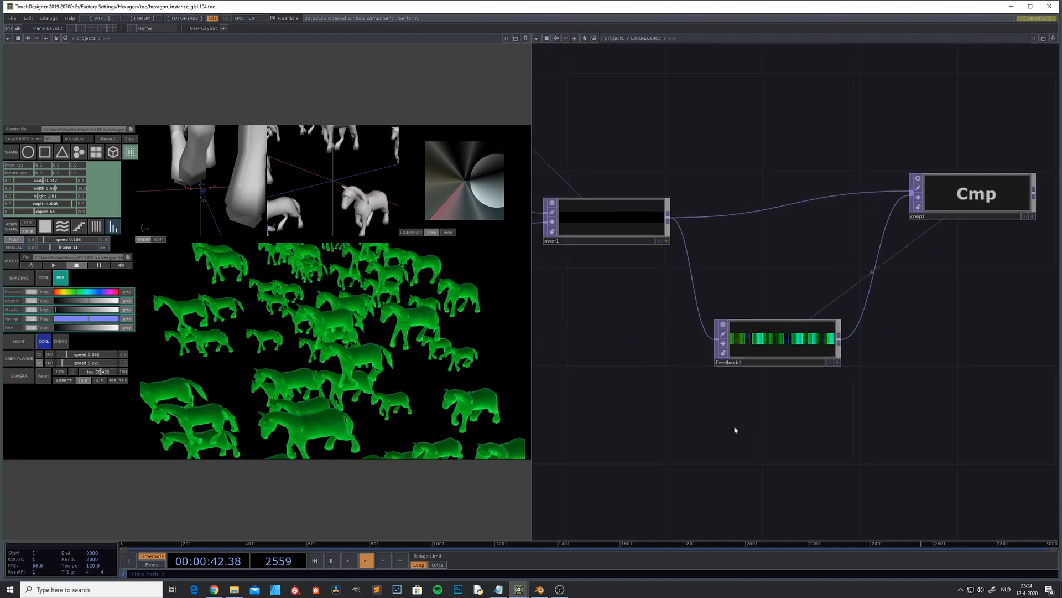
{"action": "scroll", "coordinate": [697, 428], "scroll_direction": "down", "scroll_amount": 3}
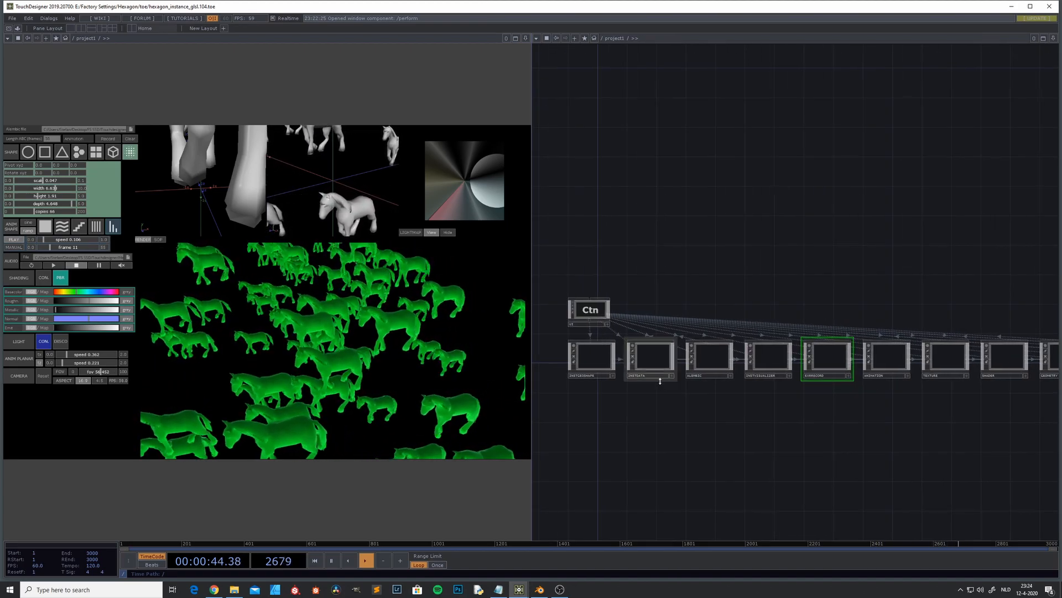
Enter the ALEMBIC component and inspect the alembic1 operator's information for its point count.
{"action": "left_click", "coordinate": [710, 356]}
{"action": "key", "text": "i"}
{"action": "left_click_drag", "start_coordinate": [685, 335], "coordinate": [546, 378]}
{"action": "scroll", "coordinate": [675, 351], "scroll_direction": "up", "scroll_amount": 4}
{"action": "middle_click", "coordinate": [653, 297]}
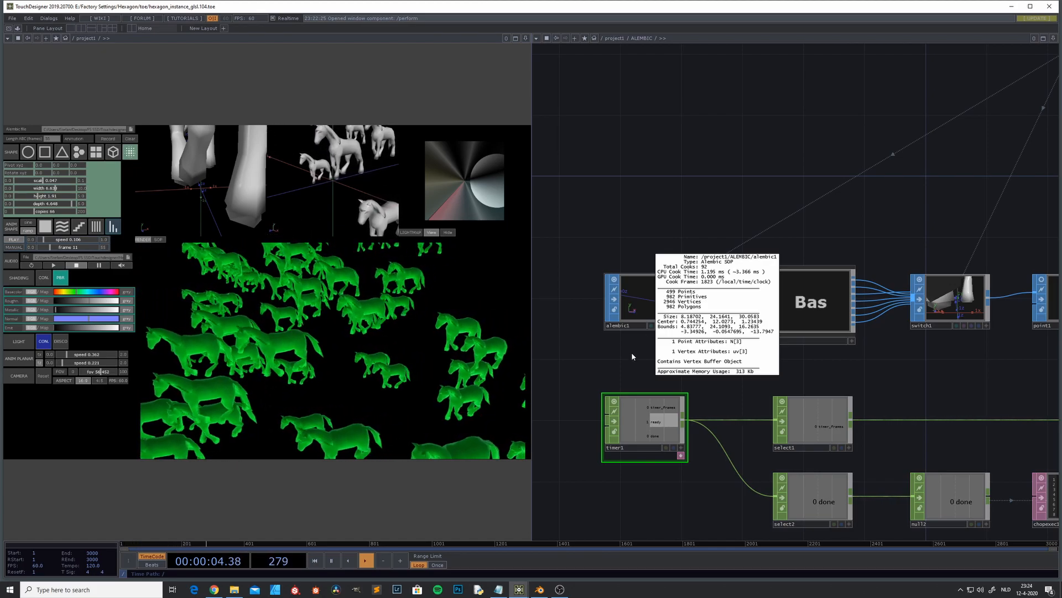
{"action": "scroll", "coordinate": [701, 366], "scroll_direction": "down", "scroll_amount": 3}
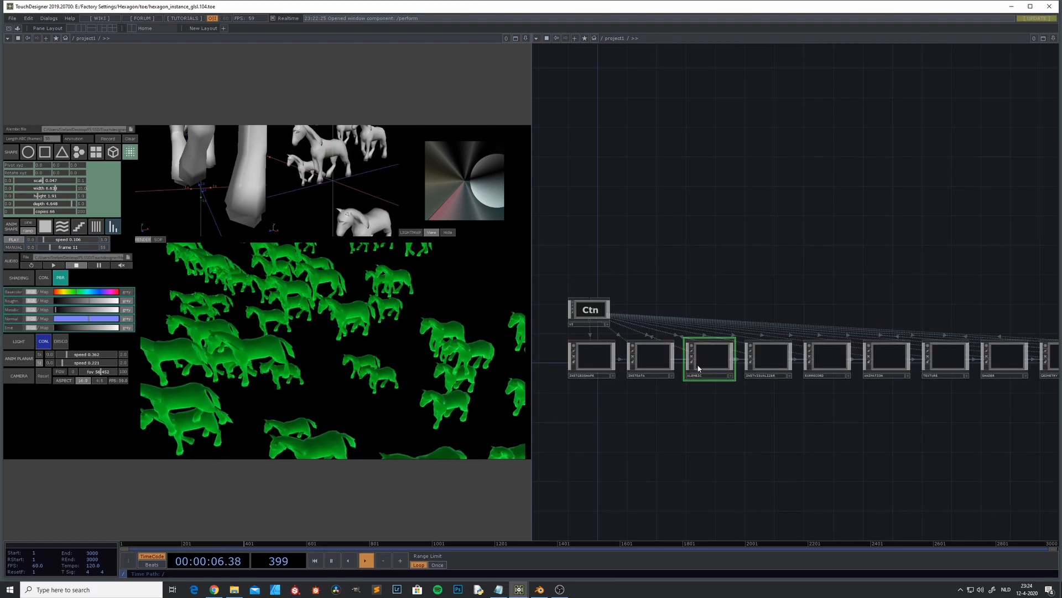
Return to the EXRRECORD network and inspect the feedback1 operator's information for its resolution and pixel format.
{"action": "scroll", "coordinate": [652, 434], "scroll_direction": "up", "scroll_amount": 5}
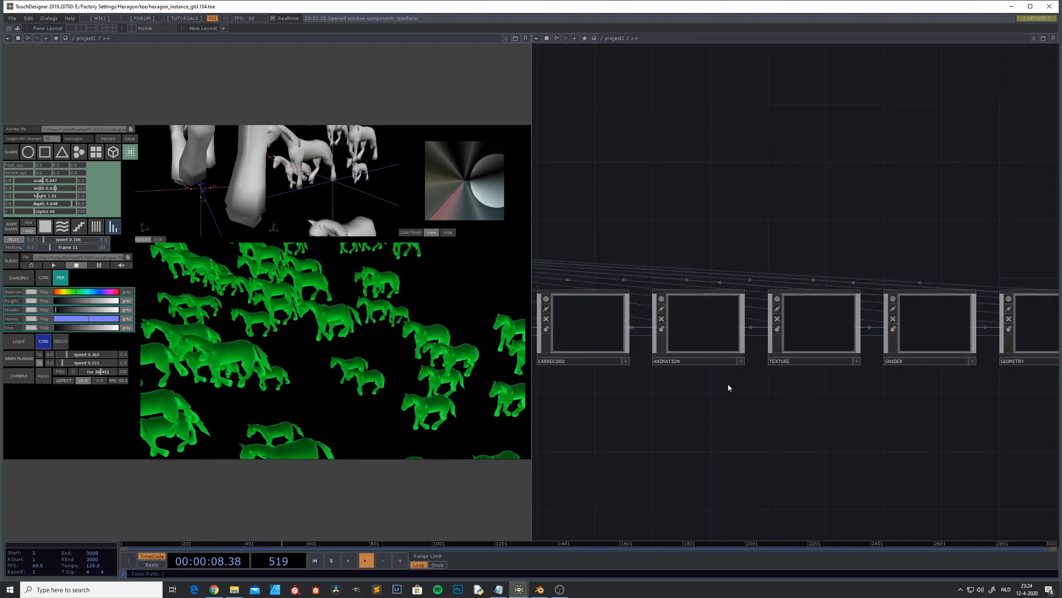
{"action": "scroll", "coordinate": [685, 401], "scroll_direction": "up", "scroll_amount": 5}
{"action": "middle_click", "coordinate": [676, 368]}
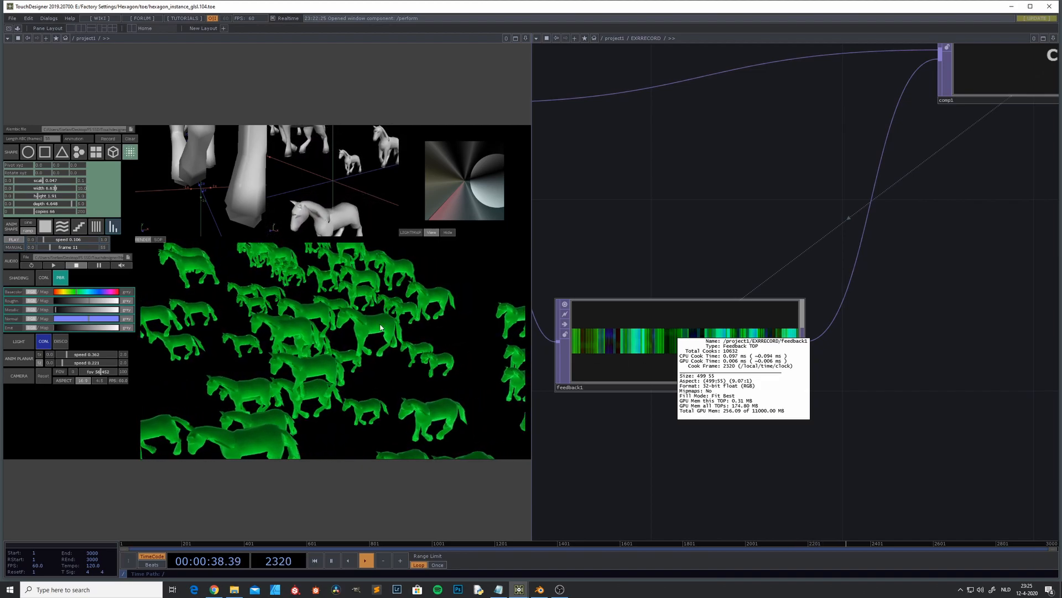
{"action": "left_click", "coordinate": [683, 436]}
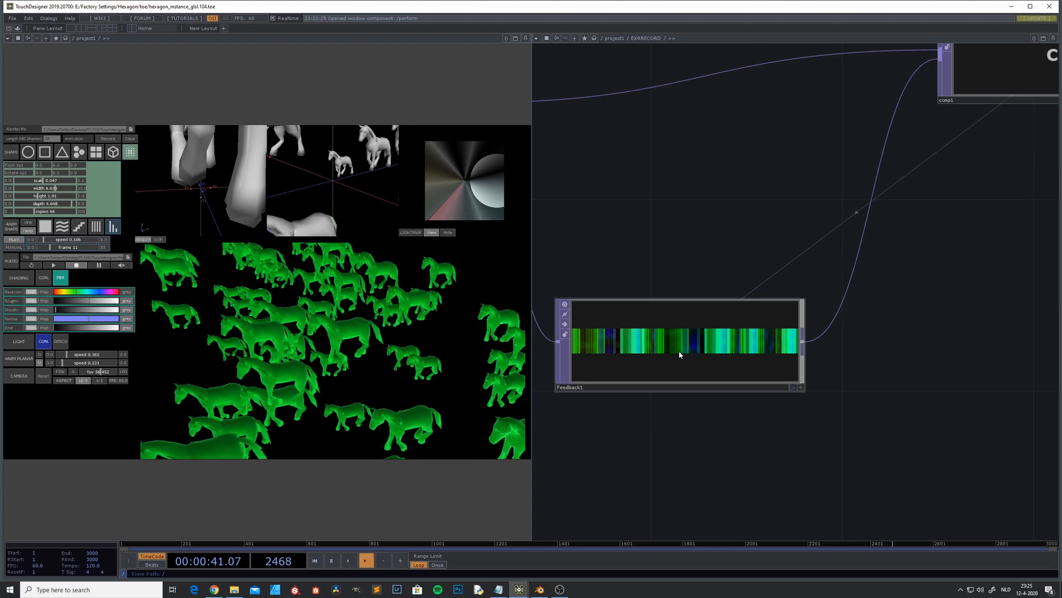
Clear the recorded Alembic texture and record the horse animation again.
{"action": "left_click", "coordinate": [131, 139]}
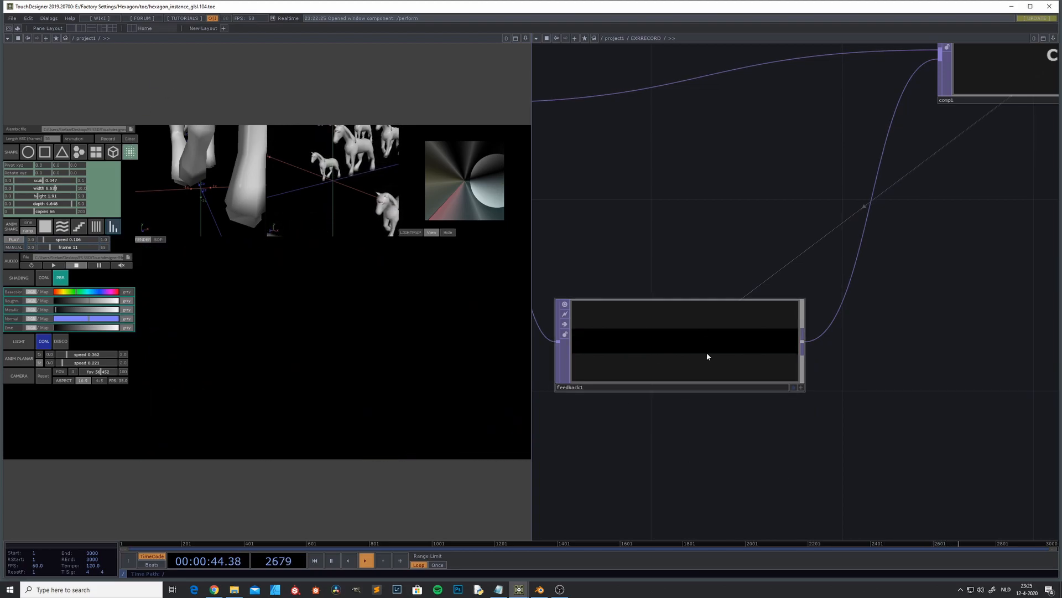
{"action": "left_click", "coordinate": [108, 139]}
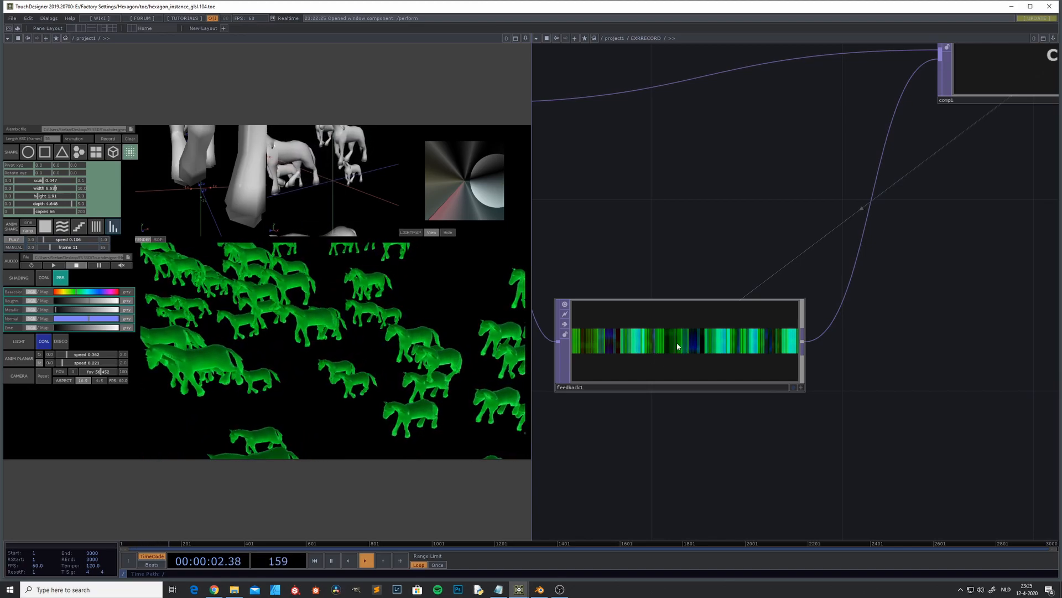
{"action": "scroll", "coordinate": [673, 348], "scroll_direction": "down", "scroll_amount": 3}
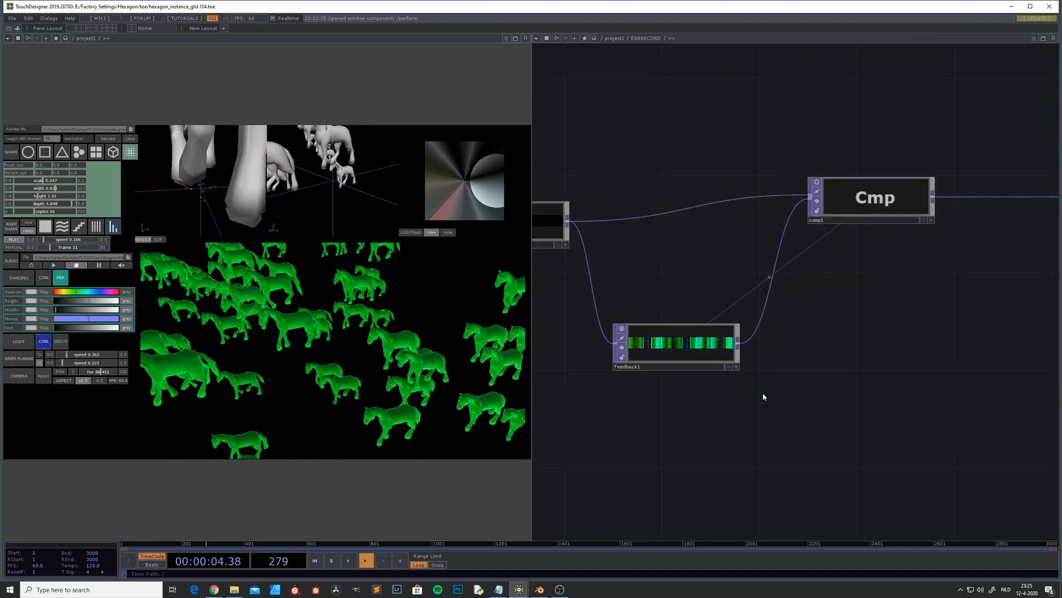
Open the SHADER component and examine the recorded texture arriving at null2.
{"action": "key", "text": "u"}
{"action": "double_click", "coordinate": [739, 339]}
{"action": "left_click_drag", "start_coordinate": [655, 211], "coordinate": [670, 391]}
{"action": "left_click_drag", "start_coordinate": [769, 226], "coordinate": [752, 233]}
{"action": "scroll", "coordinate": [719, 177], "scroll_direction": "up", "scroll_amount": 5}
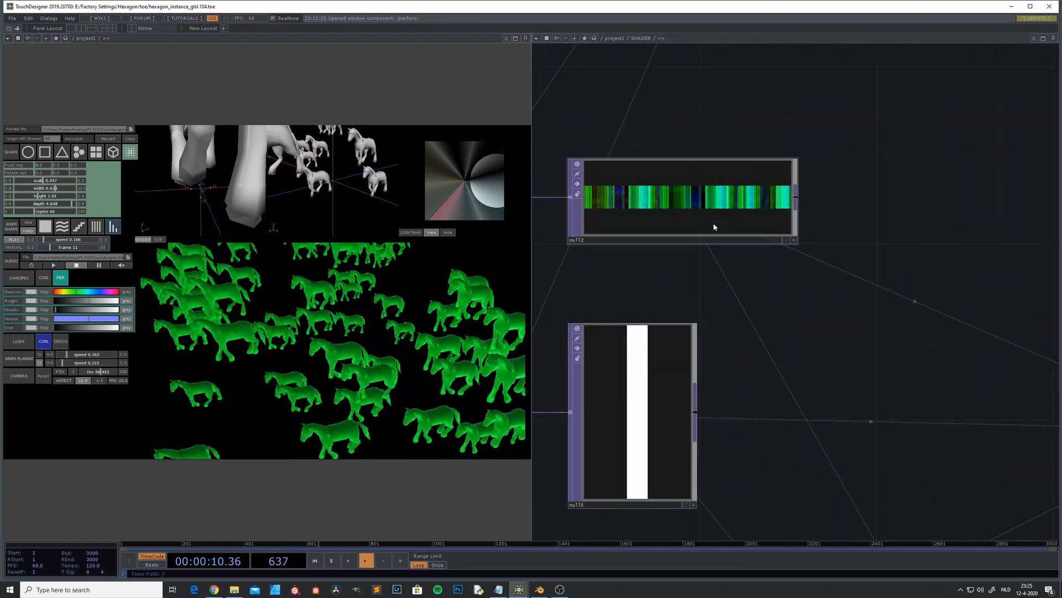
{"action": "scroll", "coordinate": [803, 332], "scroll_direction": "down", "scroll_amount": 3}
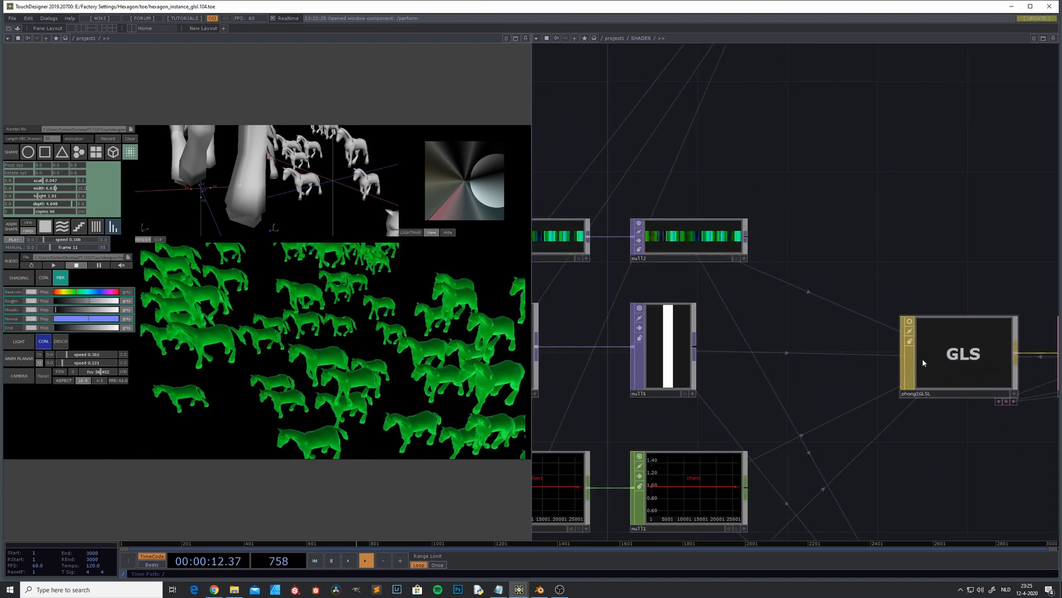
Examine the phong1GLSL material, its vertex shader code and the inputs feeding it, and return to the project level.
{"action": "scroll", "coordinate": [853, 372], "scroll_direction": "down", "scroll_amount": 3}
{"action": "left_click_drag", "start_coordinate": [828, 407], "coordinate": [679, 400]}
{"action": "scroll", "coordinate": [708, 362], "scroll_direction": "up", "scroll_amount": 4}
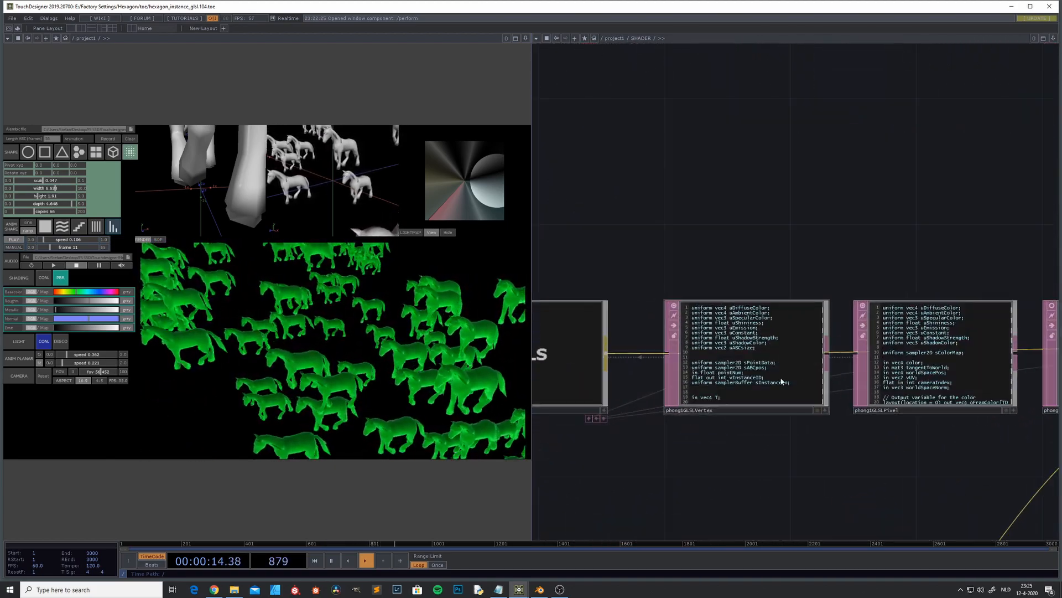
{"action": "scroll", "coordinate": [729, 344], "scroll_direction": "down", "scroll_amount": 4}
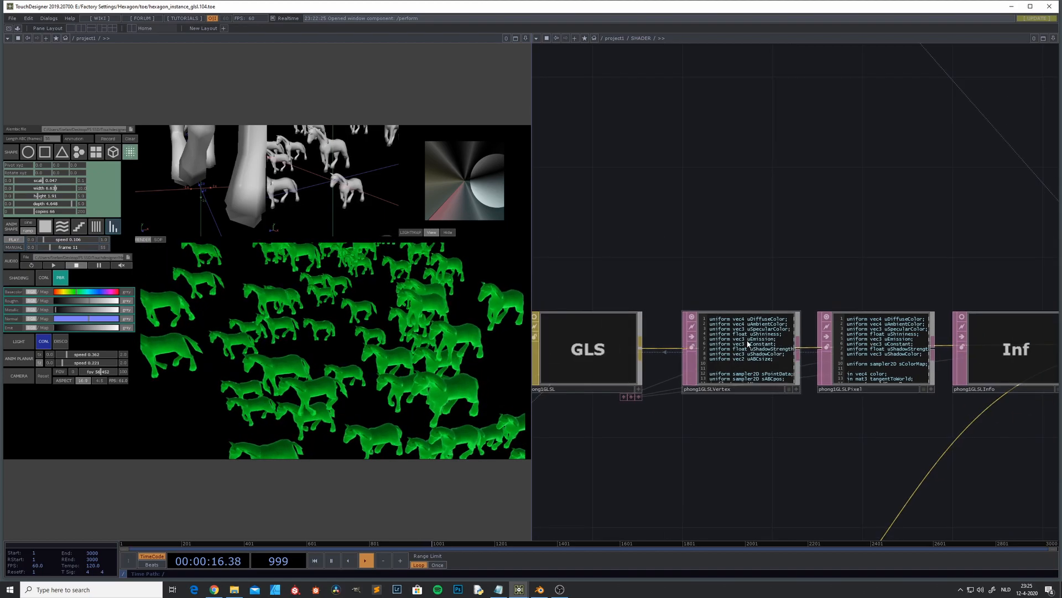
{"action": "left_click_drag", "start_coordinate": [690, 427], "coordinate": [800, 439]}
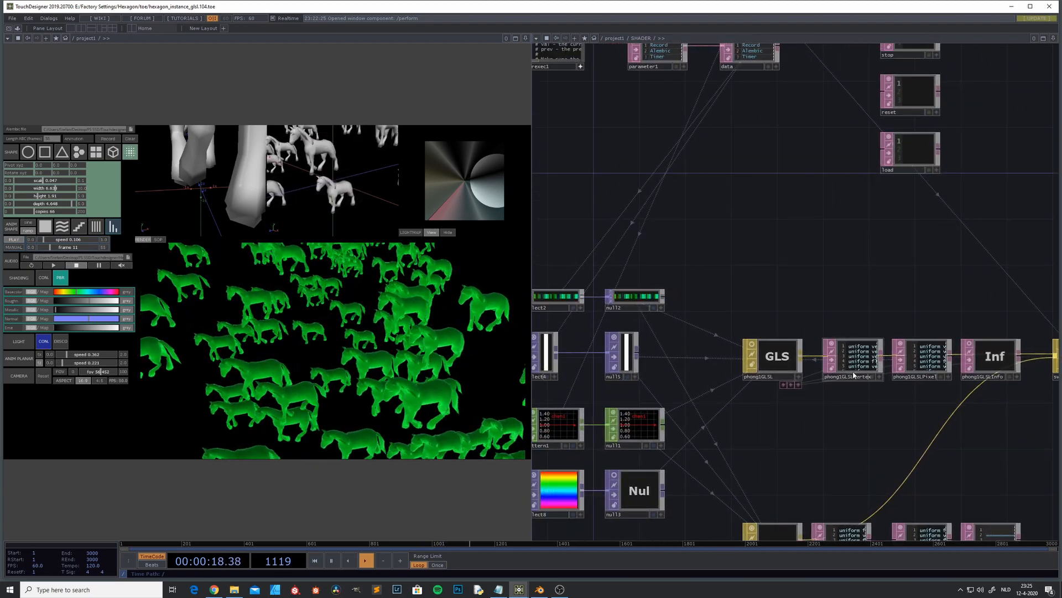
{"action": "scroll", "coordinate": [853, 370], "scroll_direction": "up", "scroll_amount": 4}
{"action": "scroll", "coordinate": [808, 410], "scroll_direction": "down", "scroll_amount": 4}
{"action": "left_click_drag", "start_coordinate": [808, 410], "coordinate": [910, 411]}
{"action": "scroll", "coordinate": [959, 361], "scroll_direction": "up", "scroll_amount": 3}
{"action": "scroll", "coordinate": [911, 423], "scroll_direction": "down", "scroll_amount": 3}
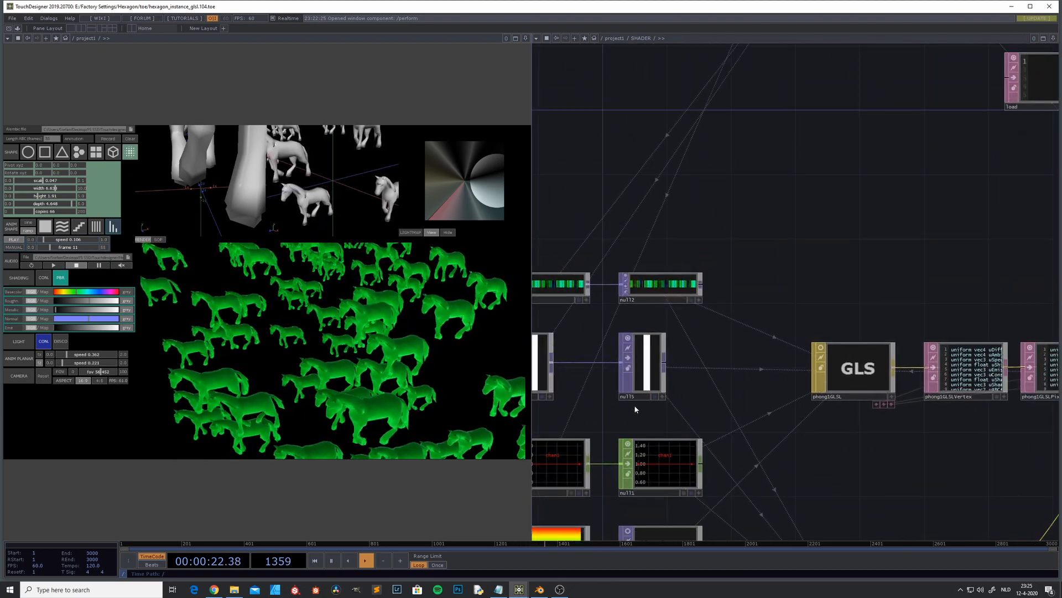
{"action": "scroll", "coordinate": [604, 388], "scroll_direction": "up", "scroll_amount": 3}
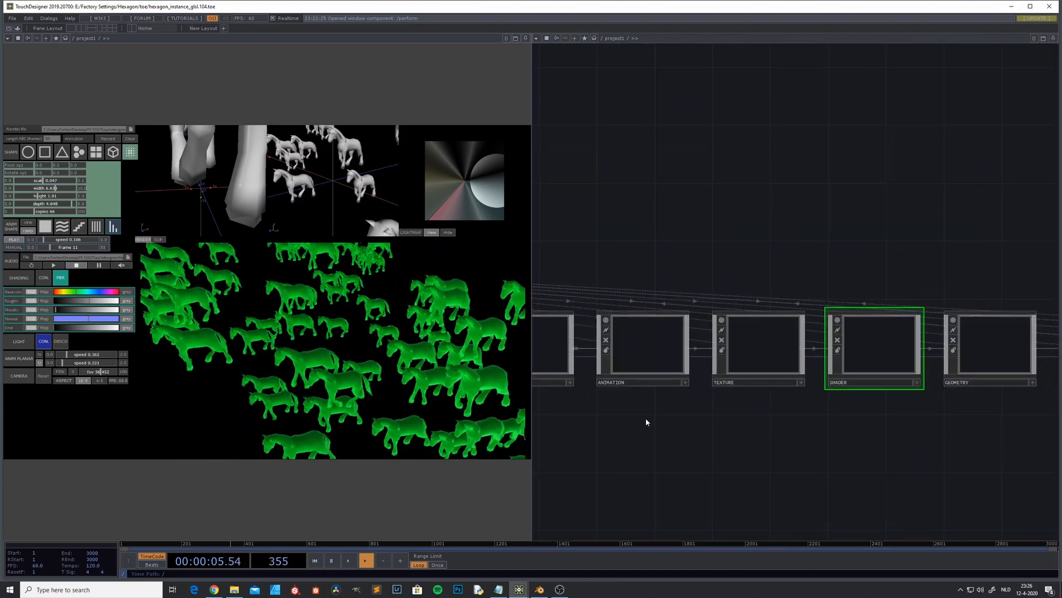
Open the perform window, load OOGANIMTEX2uv.ABC as the Alembic file, and clear the previous recording.
{"action": "key", "text": "F1"}
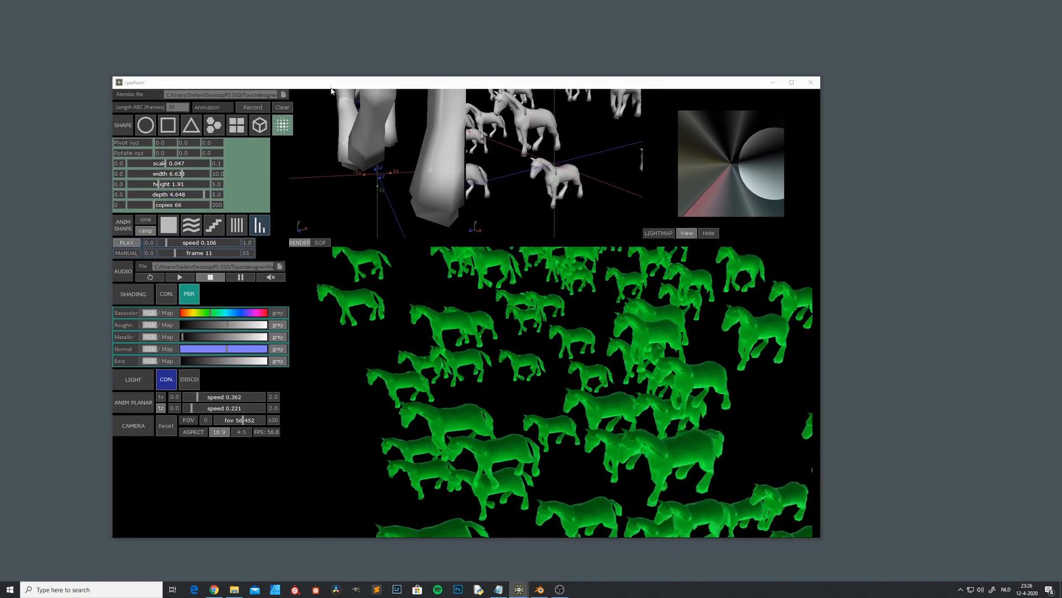
{"action": "left_click", "coordinate": [283, 95]}
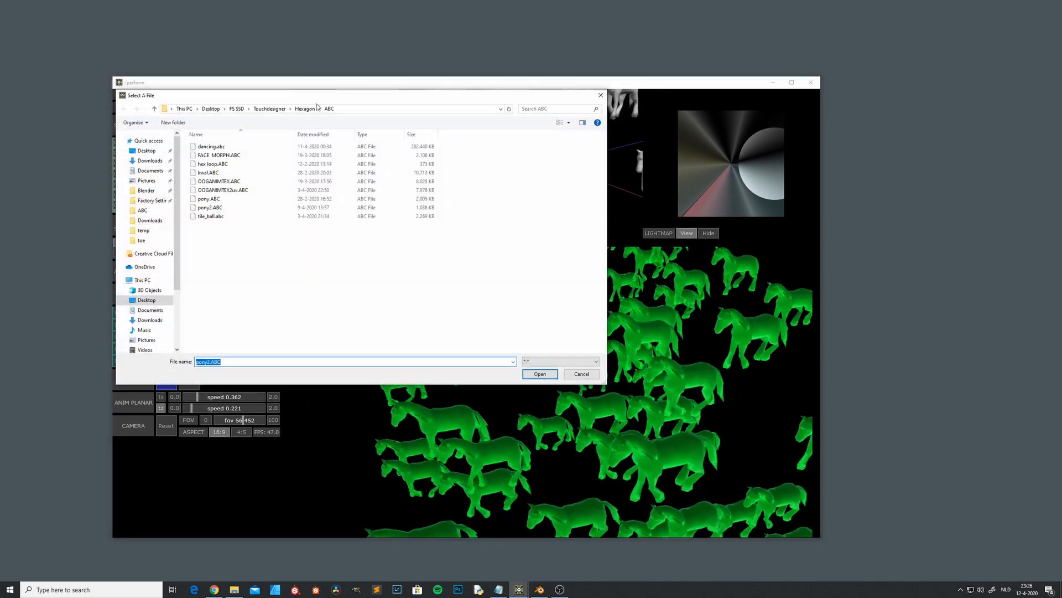
{"action": "left_click", "coordinate": [253, 190]}
{"action": "left_click", "coordinate": [540, 374]}
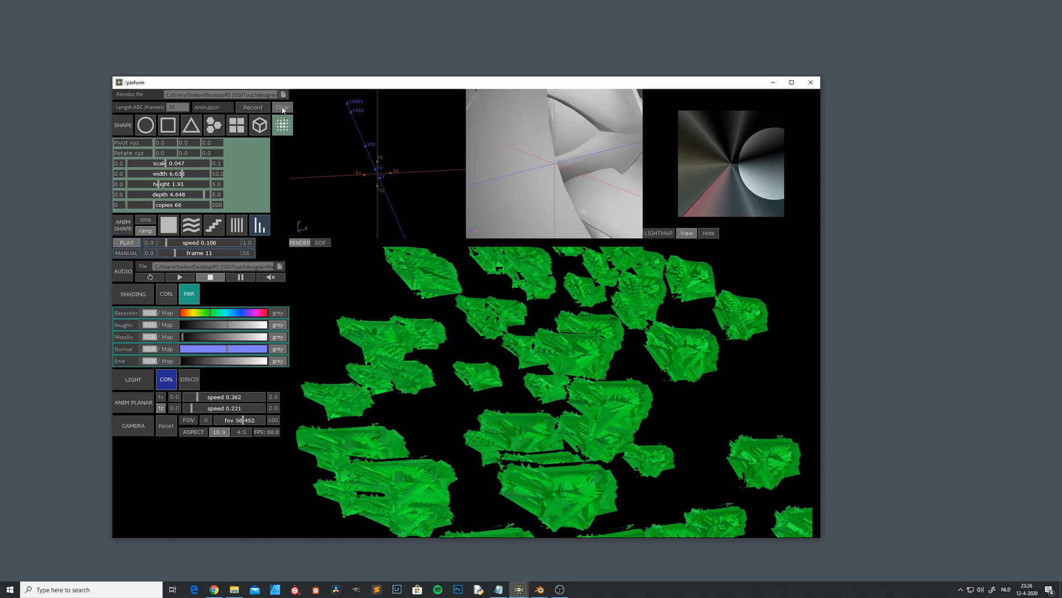
{"action": "left_click", "coordinate": [283, 108]}
Frame the eye shape in the geometry viewer, try a Pivot y of 5.0, and restore it to 0.0.
{"action": "mouse_move", "coordinate": [372, 170]}
{"action": "left_mouse_down"}
{"action": "mouse_move", "coordinate": [429, 156]}
{"action": "mouse_move", "coordinate": [376, 165]}
{"action": "mouse_move", "coordinate": [386, 178]}
{"action": "mouse_move", "coordinate": [352, 167]}
{"action": "left_mouse_up"}
{"action": "key", "text": "h"}
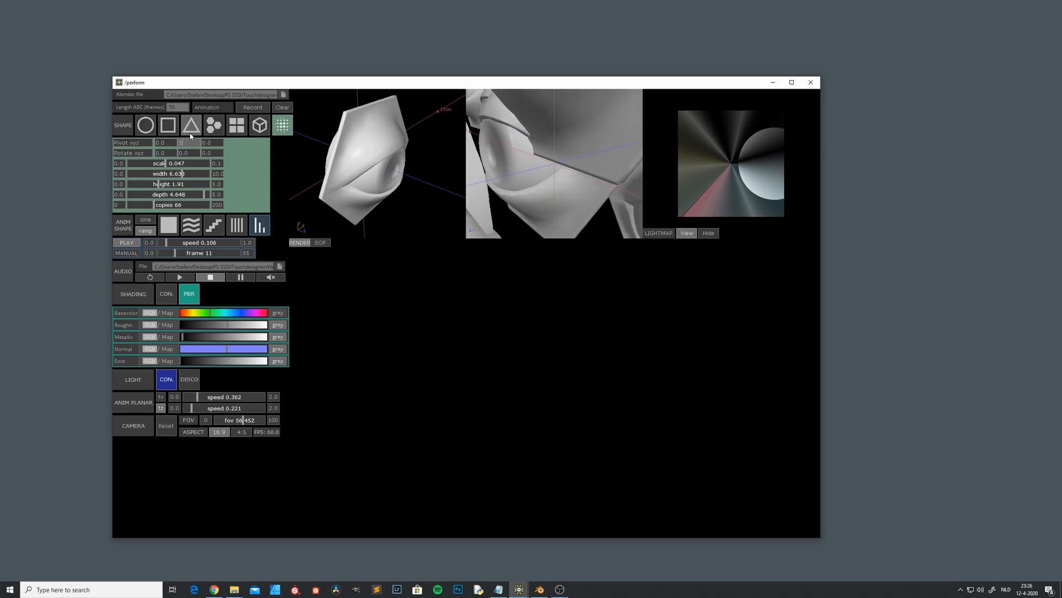
{"action": "key", "text": "Return"}
{"action": "left_click_drag", "start_coordinate": [372, 162], "coordinate": [382, 159]}
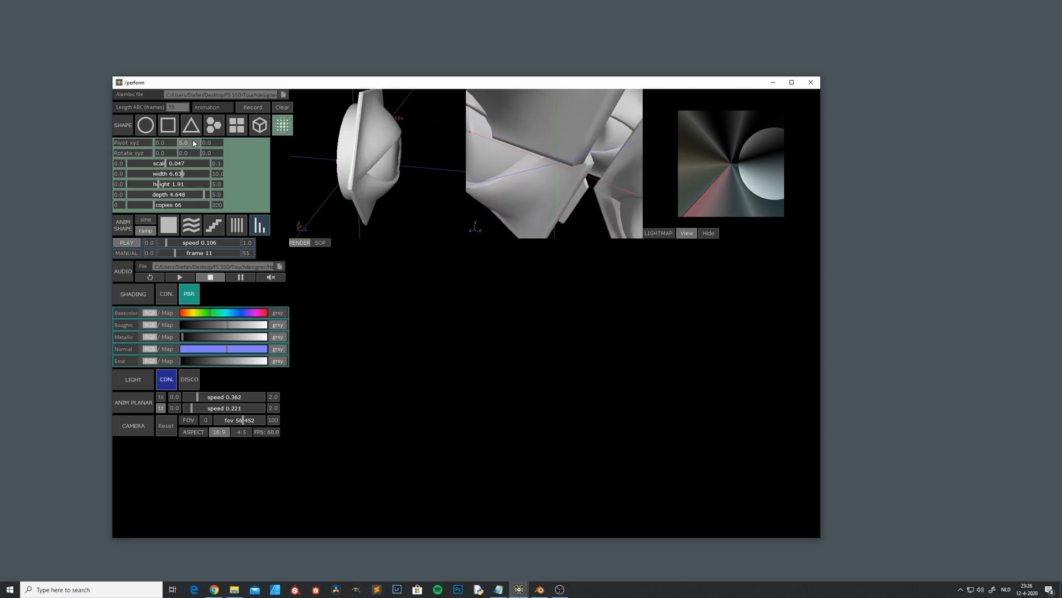
{"action": "key", "text": "Return"}
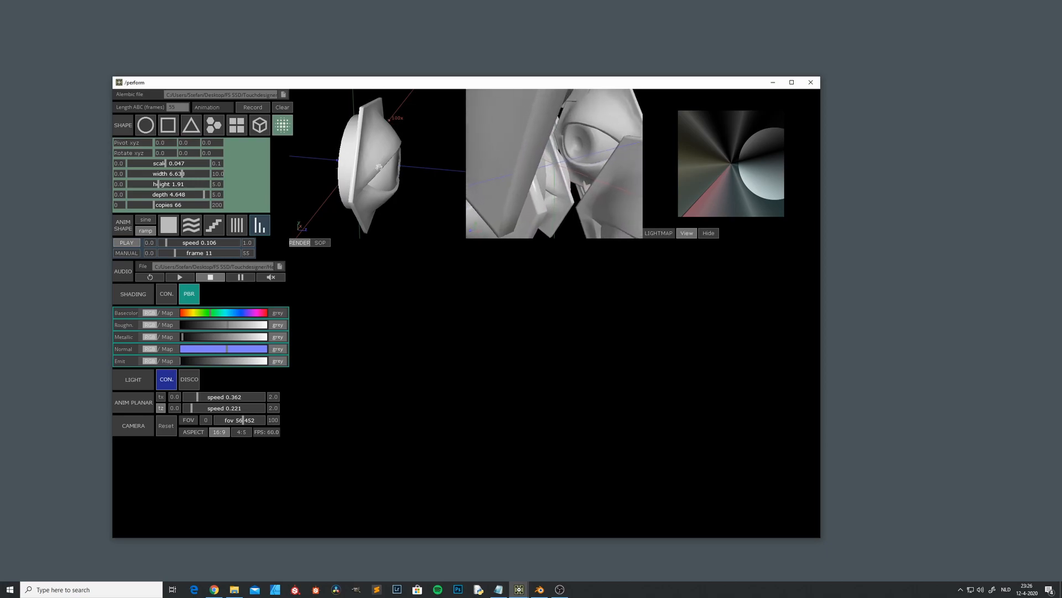
{"action": "left_click_drag", "start_coordinate": [389, 177], "coordinate": [367, 167]}
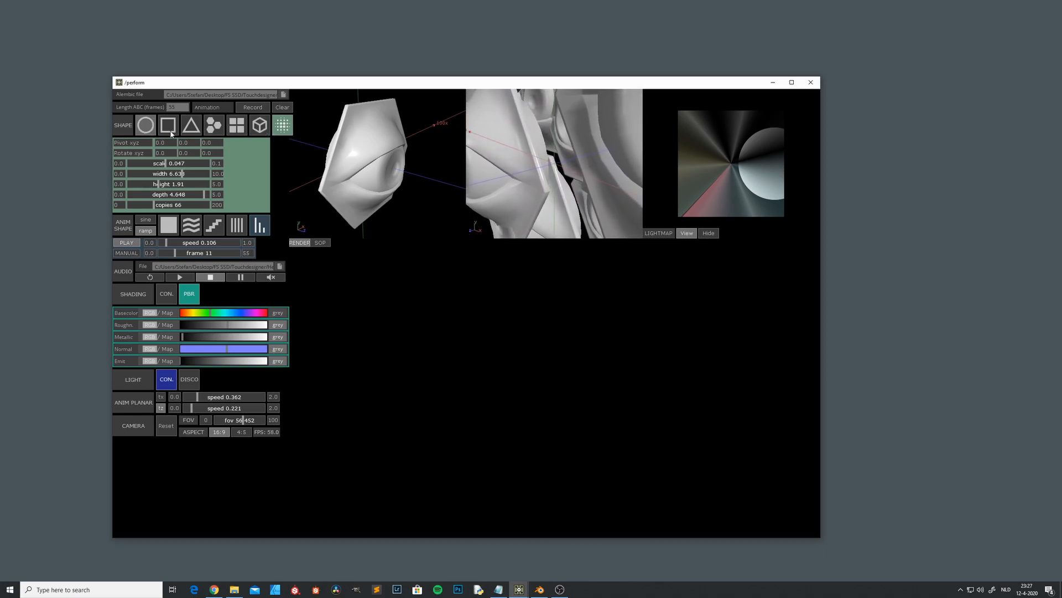
Switch the instancing shape to the circle and inspect the ring of copies from different angles in the SOP view.
{"action": "left_click", "coordinate": [146, 126]}
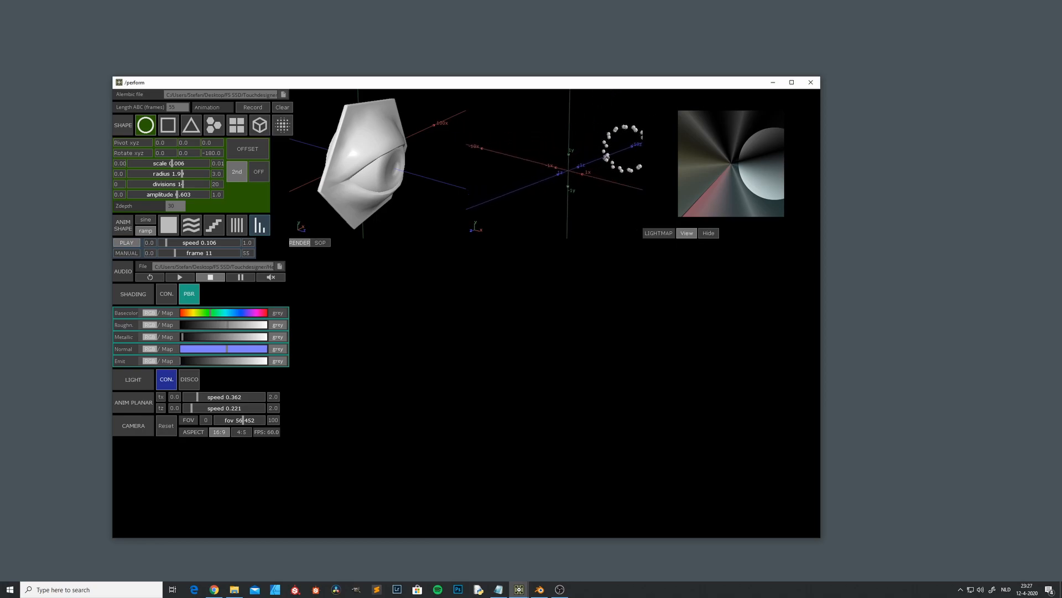
{"action": "scroll", "coordinate": [598, 160], "scroll_direction": "up", "scroll_amount": 10}
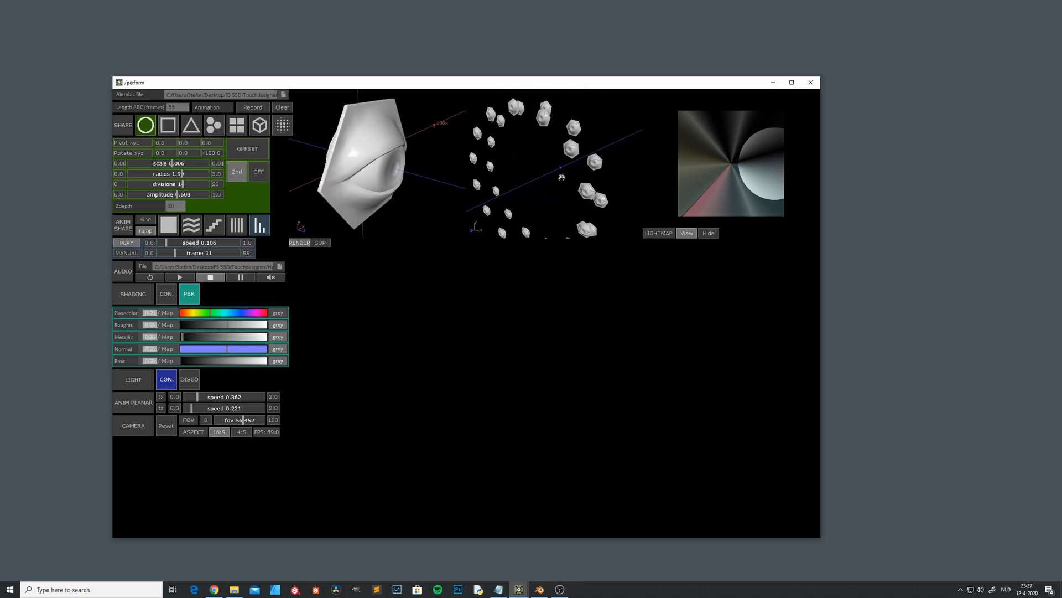
{"action": "left_click", "coordinate": [320, 243]}
{"action": "left_click_drag", "start_coordinate": [430, 438], "coordinate": [555, 395]}
{"action": "mouse_move", "coordinate": [541, 200]}
{"action": "right_mouse_down"}
{"action": "mouse_move", "coordinate": [481, 215]}
{"action": "mouse_move", "coordinate": [521, 203]}
{"action": "mouse_move", "coordinate": [479, 203]}
{"action": "mouse_move", "coordinate": [518, 217]}
{"action": "mouse_move", "coordinate": [524, 205]}
{"action": "right_mouse_up"}
{"action": "left_click_drag", "start_coordinate": [442, 399], "coordinate": [481, 407]}
{"action": "mouse_move", "coordinate": [529, 440]}
{"action": "left_mouse_down"}
{"action": "mouse_move", "coordinate": [507, 436]}
{"action": "mouse_move", "coordinate": [512, 445]}
{"action": "mouse_move", "coordinate": [529, 434]}
{"action": "left_mouse_up"}
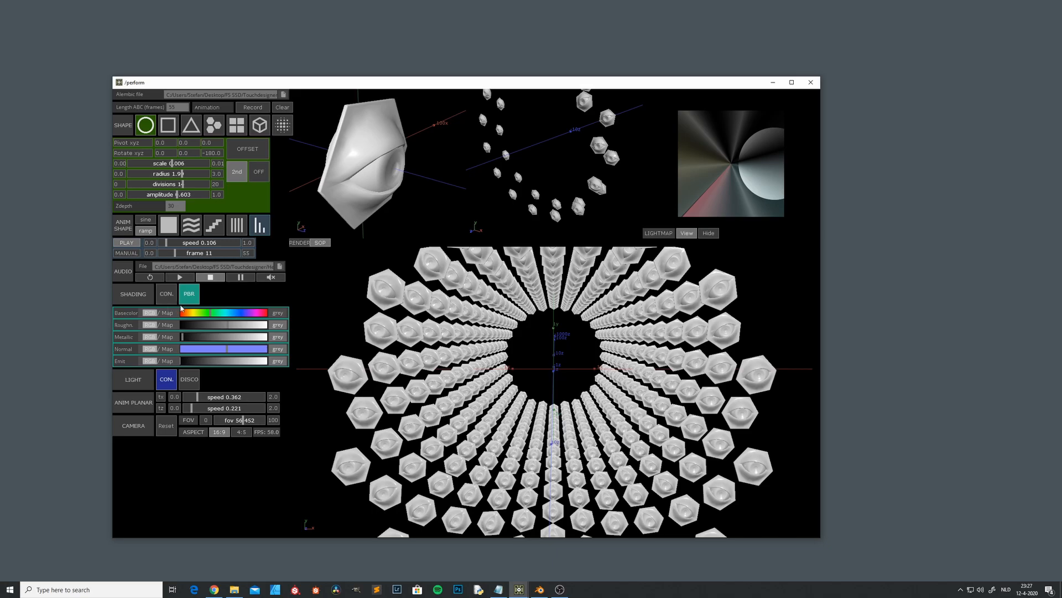
Show the rendered view, set the Alembic length to 300 frames, and clear and re-record the animation.
{"action": "left_click", "coordinate": [302, 243]}
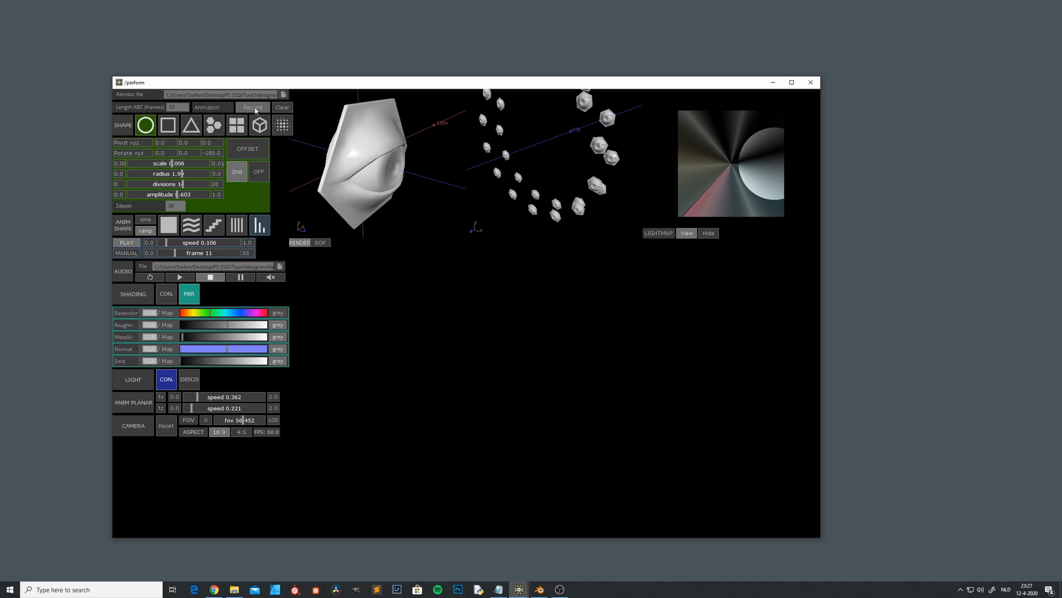
{"action": "left_click_drag", "start_coordinate": [422, 412], "coordinate": [478, 397]}
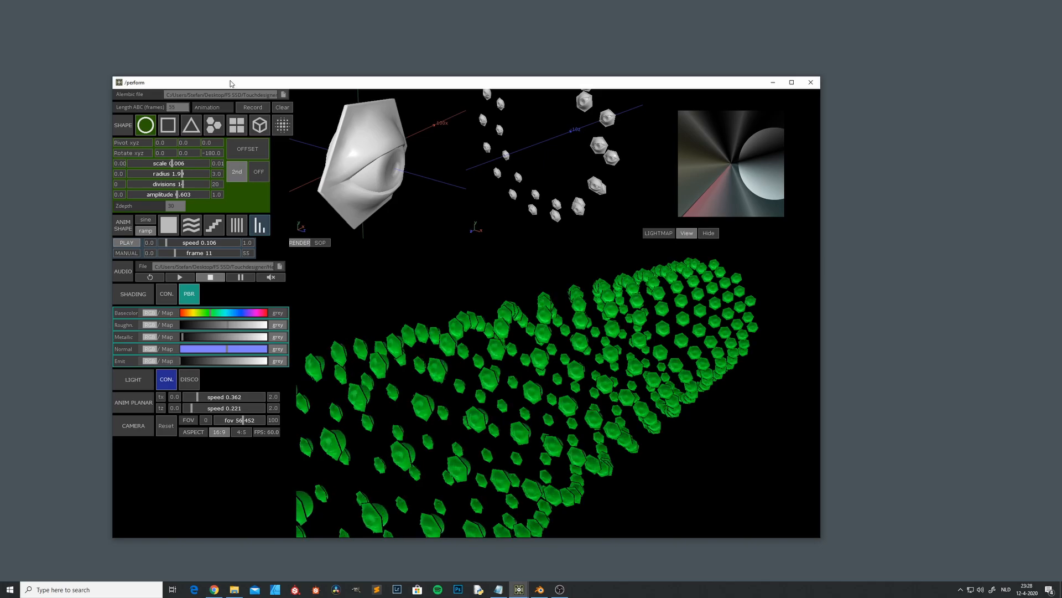
{"action": "left_click", "coordinate": [179, 110]}
{"action": "type", "text": "300"}
{"action": "left_click", "coordinate": [282, 107]}
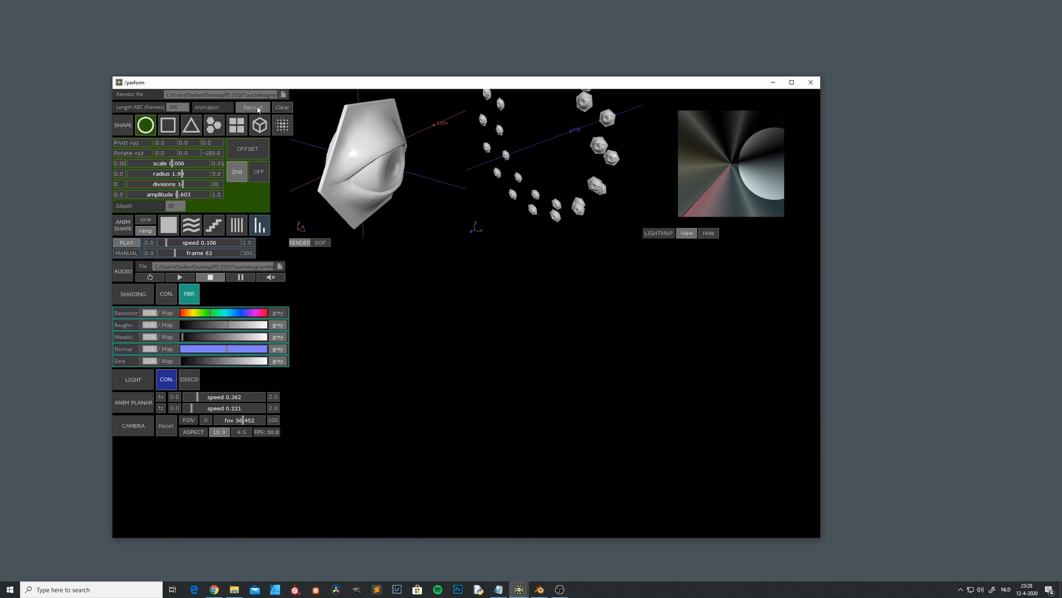
{"action": "left_click", "coordinate": [253, 107]}
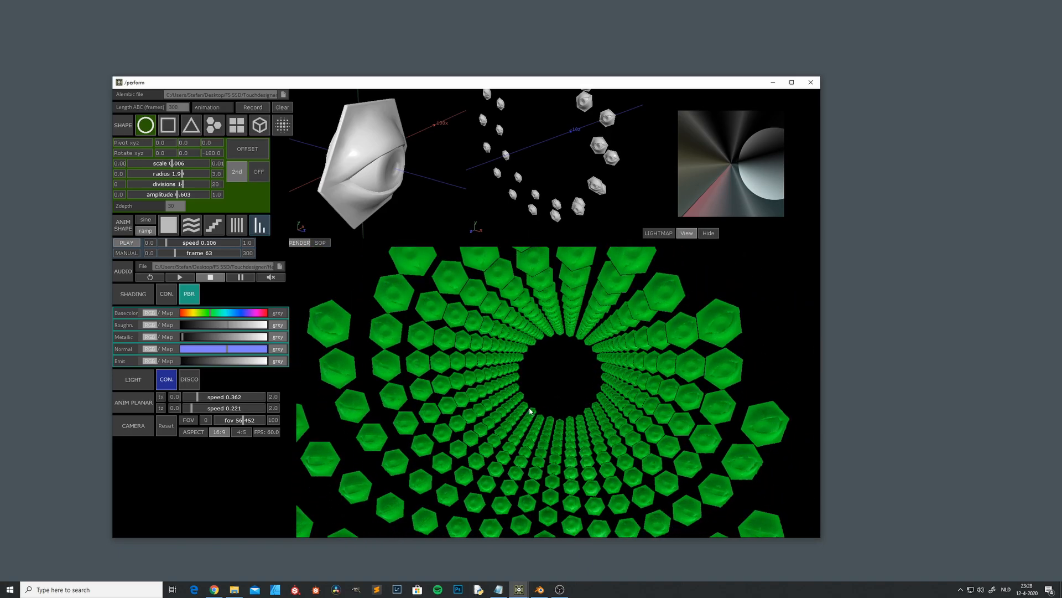
Leave the perform window and set the Near clipping distance of cam1 in the RENDER component to 0.1.
{"action": "key", "text": "Escape"}
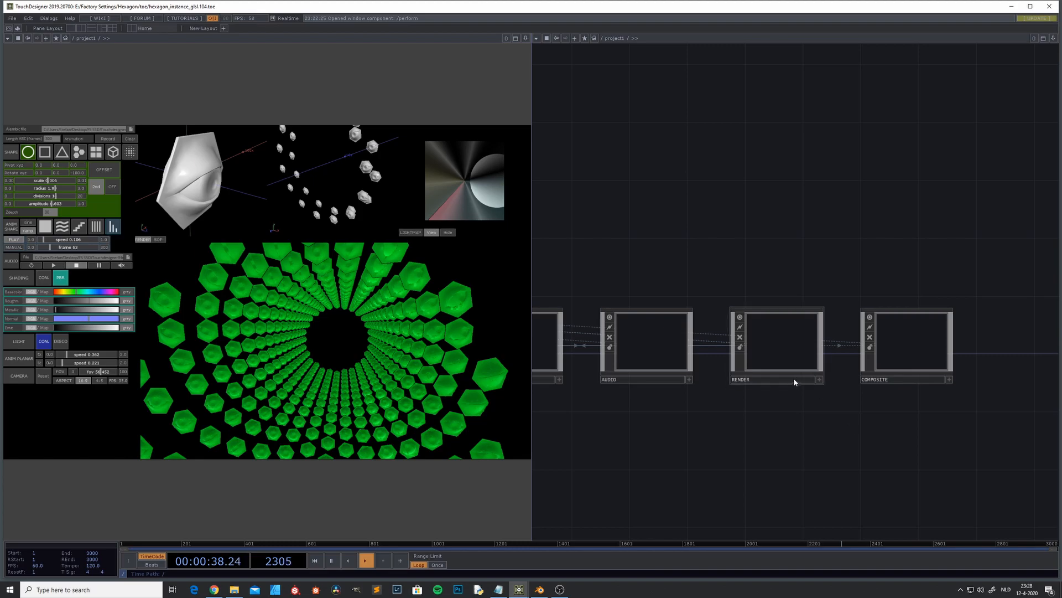
{"action": "double_click", "coordinate": [781, 348]}
{"action": "left_click_drag", "start_coordinate": [712, 397], "coordinate": [653, 406]}
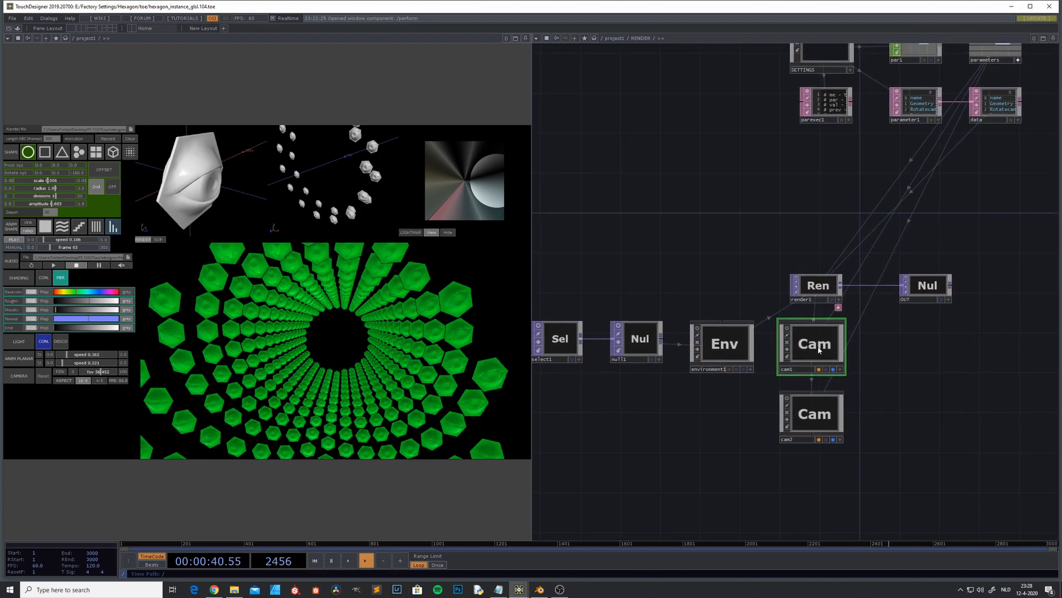
{"action": "key", "text": "p"}
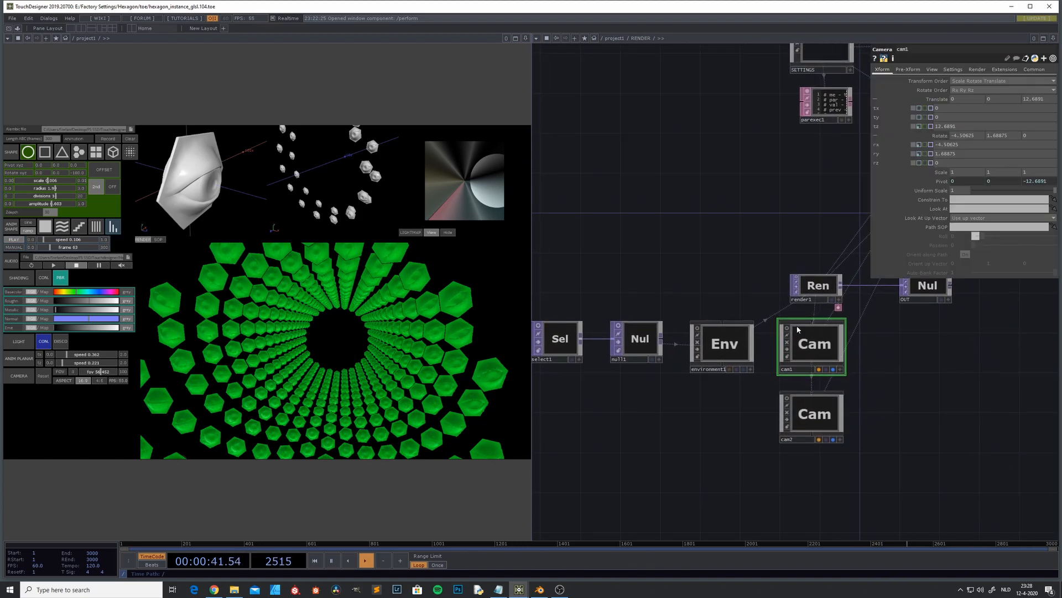
{"action": "left_click", "coordinate": [932, 71]}
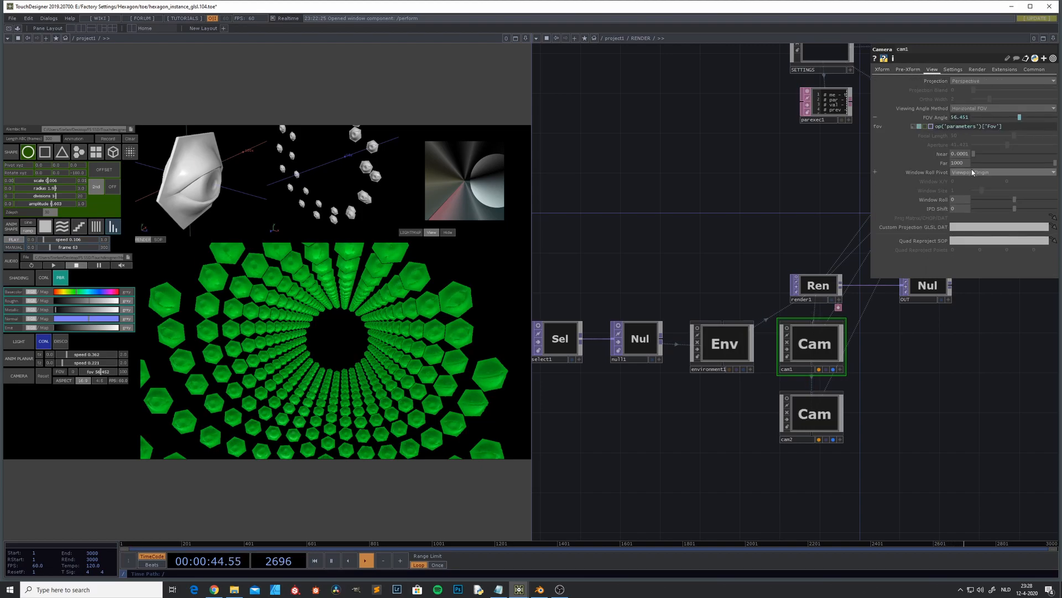
{"action": "key", "text": "BackSpace"}
{"action": "type", "text": ".1"}
{"action": "key", "text": "Return"}
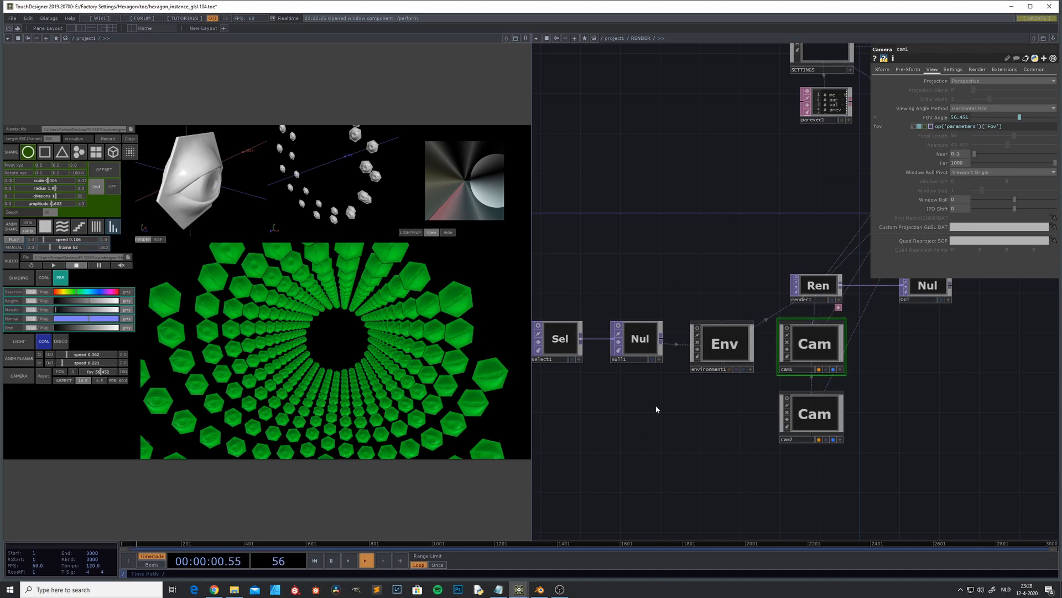
Reopen the perform window, view the source eye shape from the side, and set its Rotate z to 0.
{"action": "key", "text": "F1"}
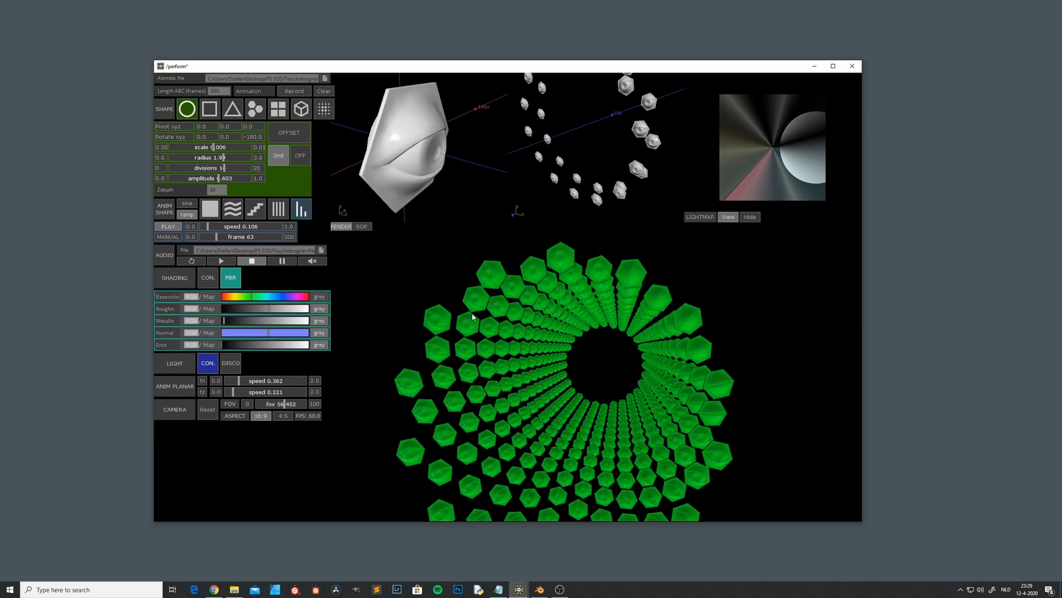
{"action": "mouse_move", "coordinate": [410, 132]}
{"action": "left_mouse_down"}
{"action": "mouse_move", "coordinate": [445, 133]}
{"action": "mouse_move", "coordinate": [417, 132]}
{"action": "mouse_move", "coordinate": [430, 134]}
{"action": "left_mouse_up"}
{"action": "left_click_drag", "start_coordinate": [432, 184], "coordinate": [423, 184]}
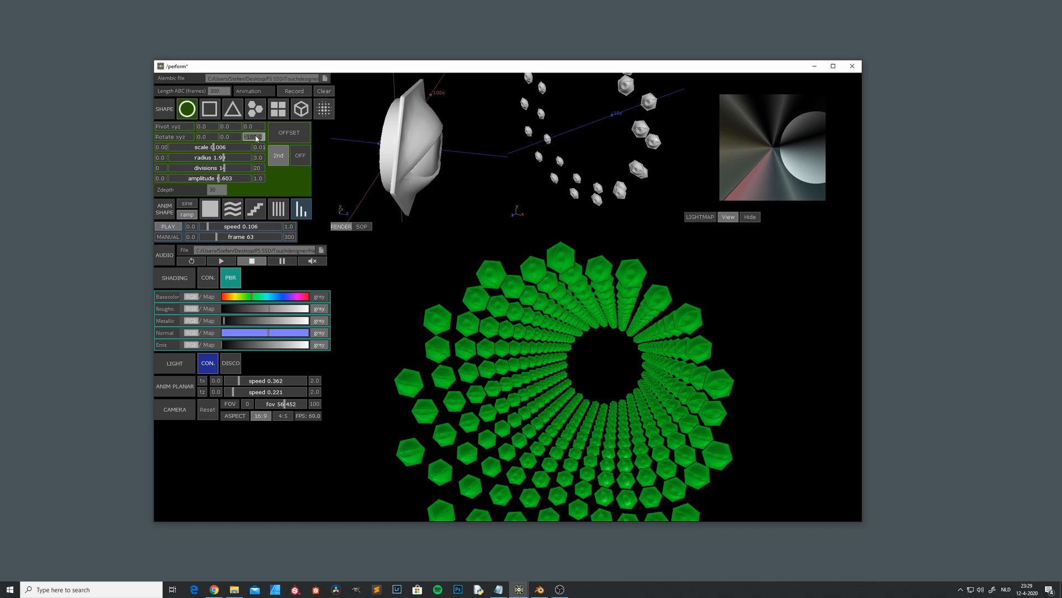
{"action": "type", "text": "0"}
{"action": "key", "text": "Return"}
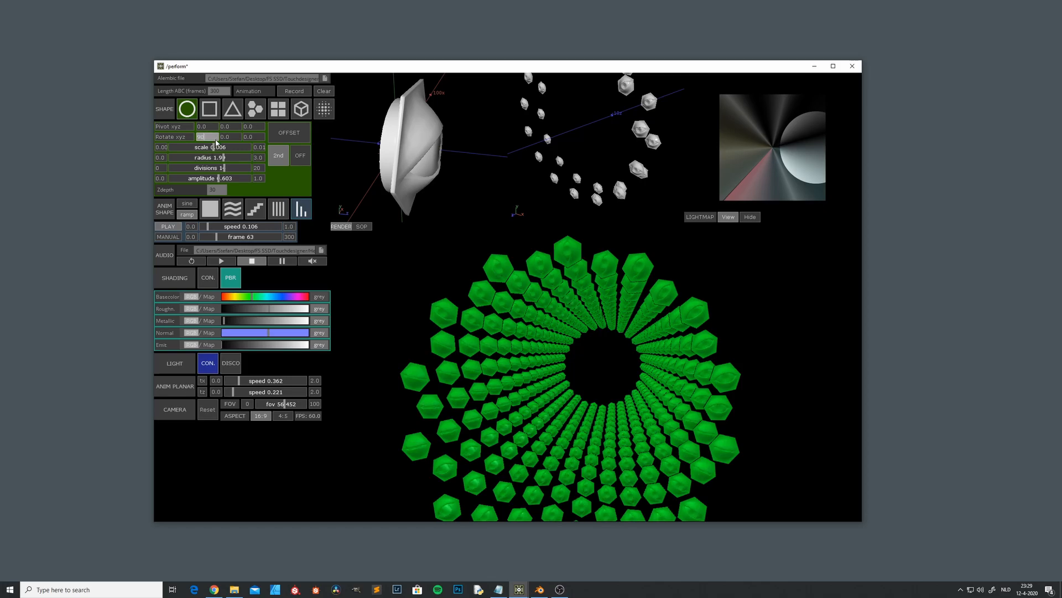
Try Rotate x values of 90 and -90 with Rotate y at 90, comparing the instances in the SOP view.
{"action": "key", "text": "Return"}
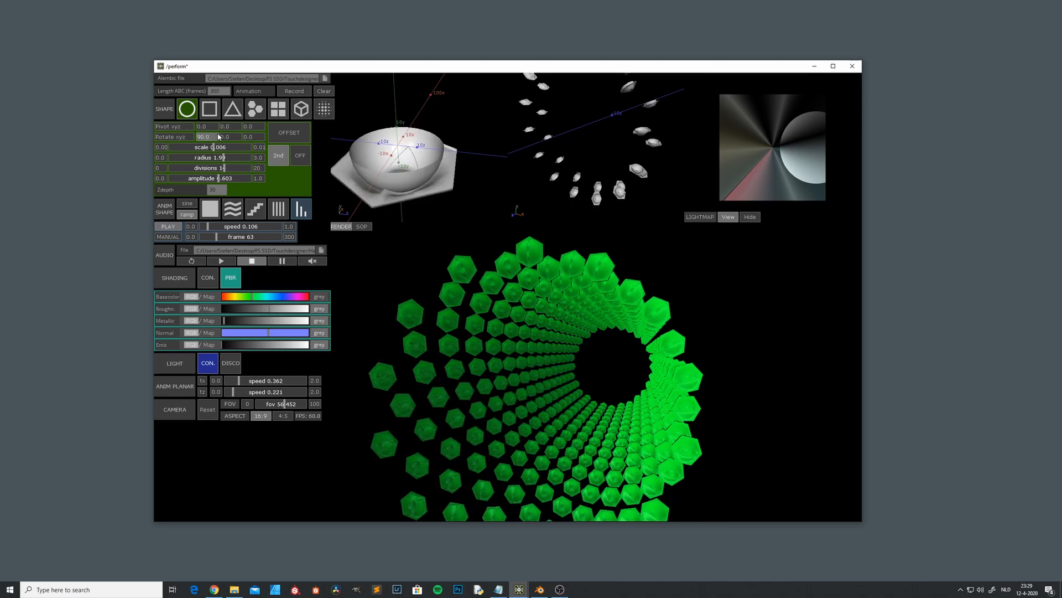
{"action": "type", "text": "90"}
{"action": "key", "text": "Return"}
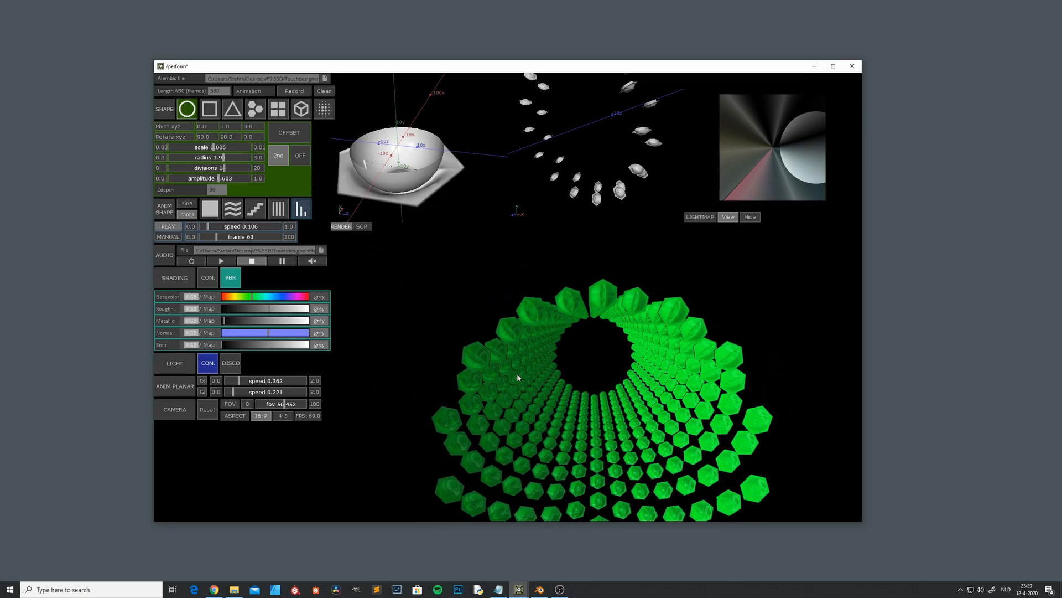
{"action": "left_click", "coordinate": [364, 227]}
{"action": "left_click_drag", "start_coordinate": [470, 328], "coordinate": [465, 334]}
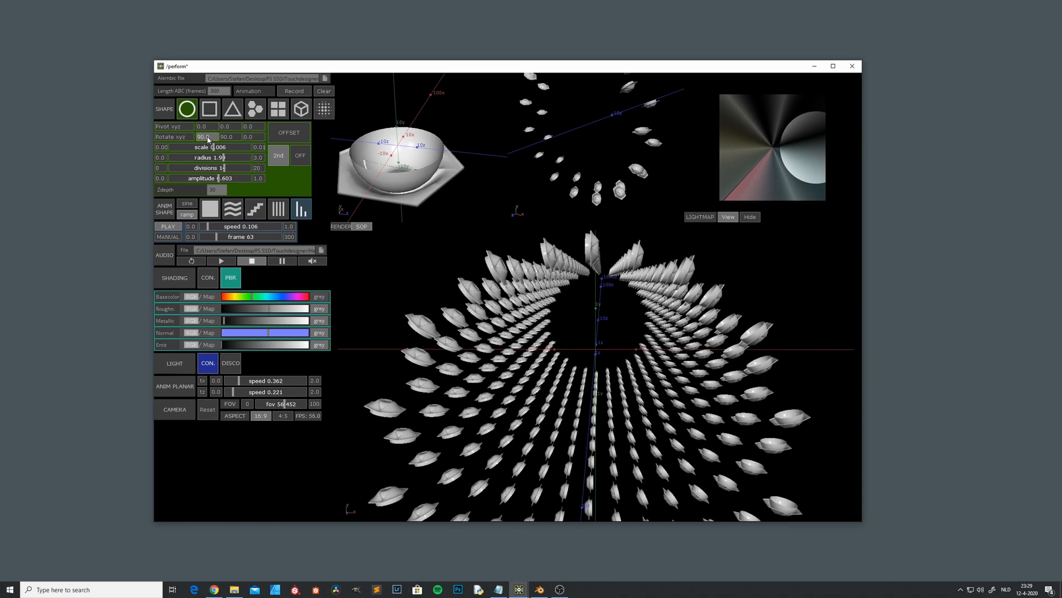
{"action": "key", "text": "Return"}
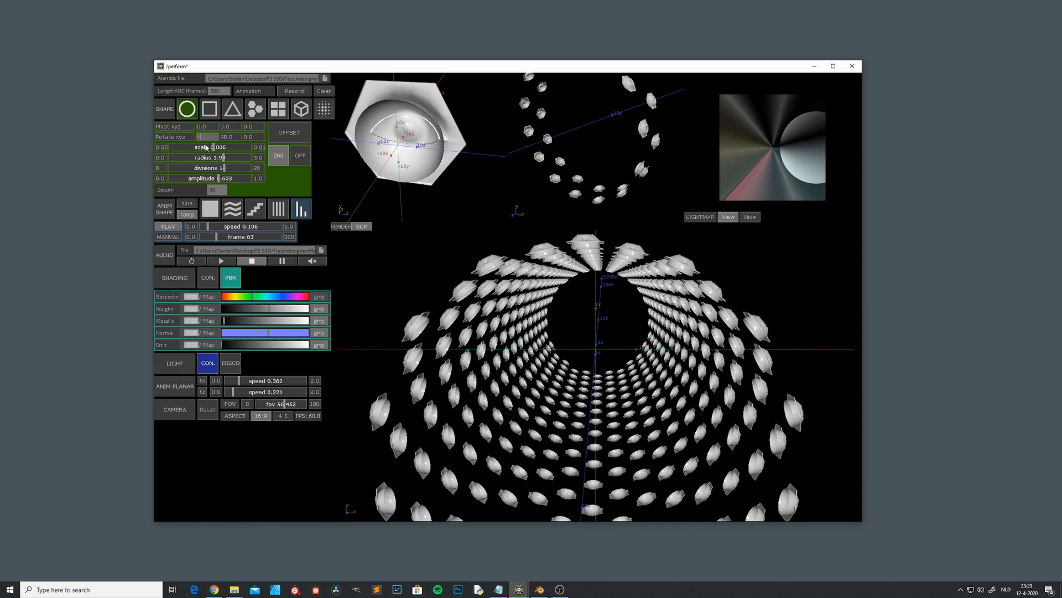
{"action": "key", "text": "Return"}
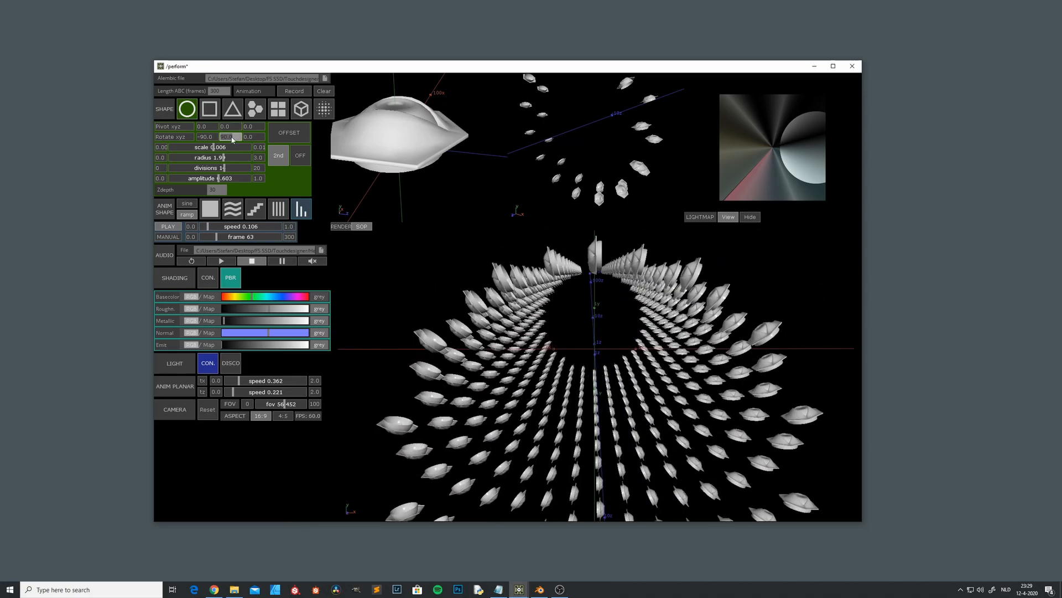
Set the eye shape's Rotate x to 0 and Rotate y to -90, and check the orientation along the tube.
{"action": "left_click", "coordinate": [207, 138]}
{"action": "type", "text": "0"}
{"action": "key", "text": "Return"}
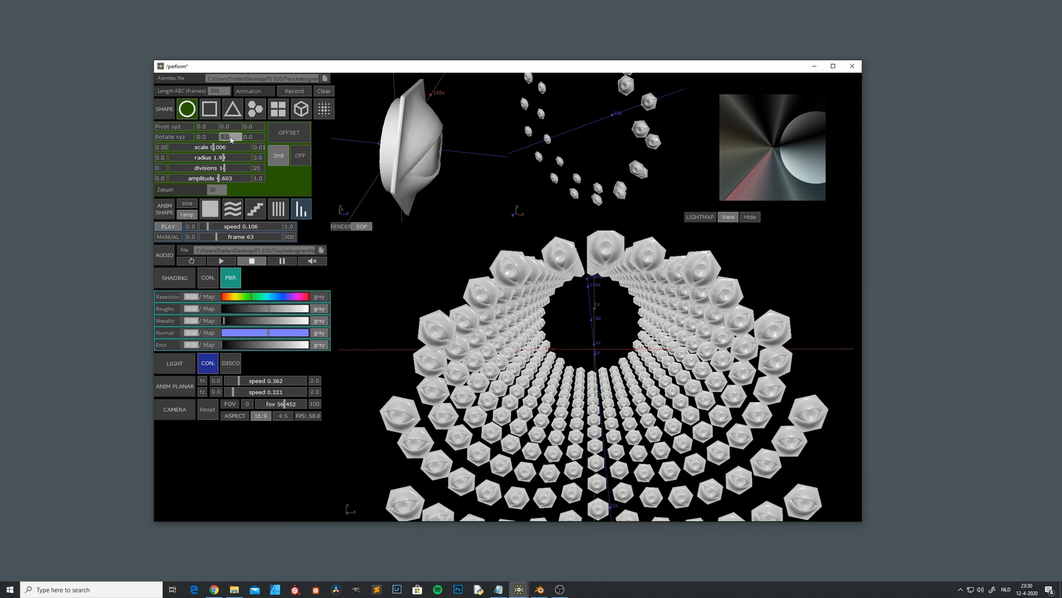
{"action": "type", "text": "-90"}
{"action": "key", "text": "Return"}
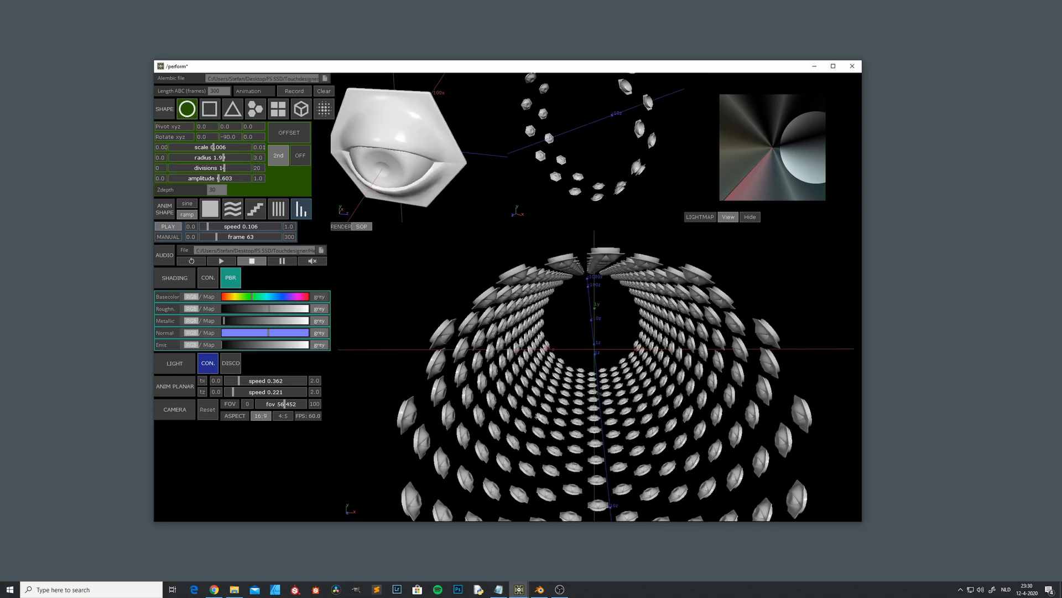
{"action": "left_click_drag", "start_coordinate": [538, 416], "coordinate": [500, 391]}
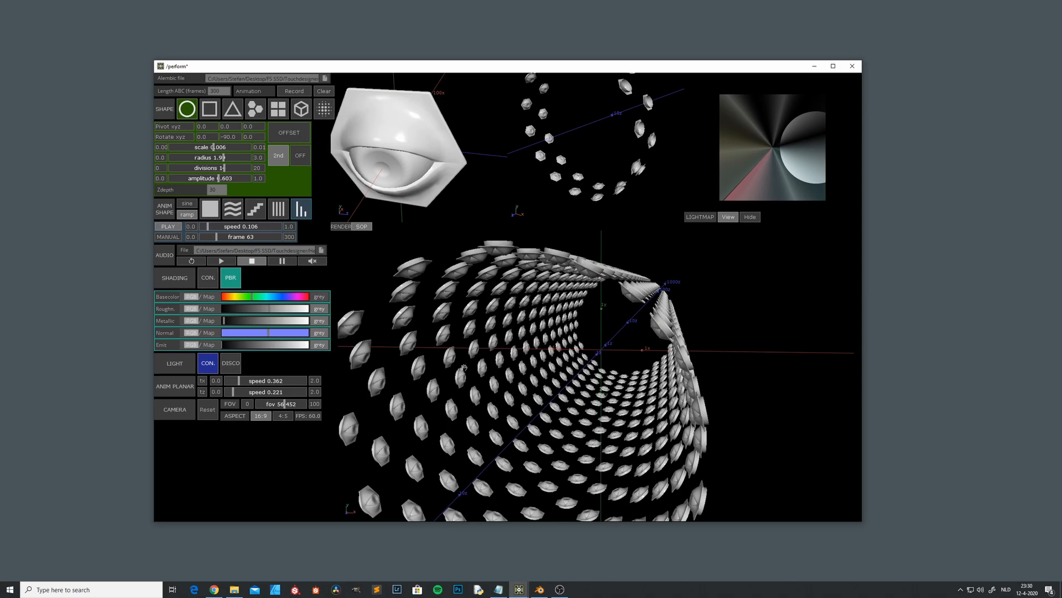
{"action": "mouse_move", "coordinate": [492, 367]}
{"action": "left_mouse_down"}
{"action": "mouse_move", "coordinate": [515, 367]}
{"action": "mouse_move", "coordinate": [491, 367]}
{"action": "left_mouse_up"}
Reduce the circle's radius to 0.814 and its amplitude to 0.296 so the eyes form a closed tube.
{"action": "left_click_drag", "start_coordinate": [224, 160], "coordinate": [208, 160]}
{"action": "left_click_drag", "start_coordinate": [675, 406], "coordinate": [629, 339]}
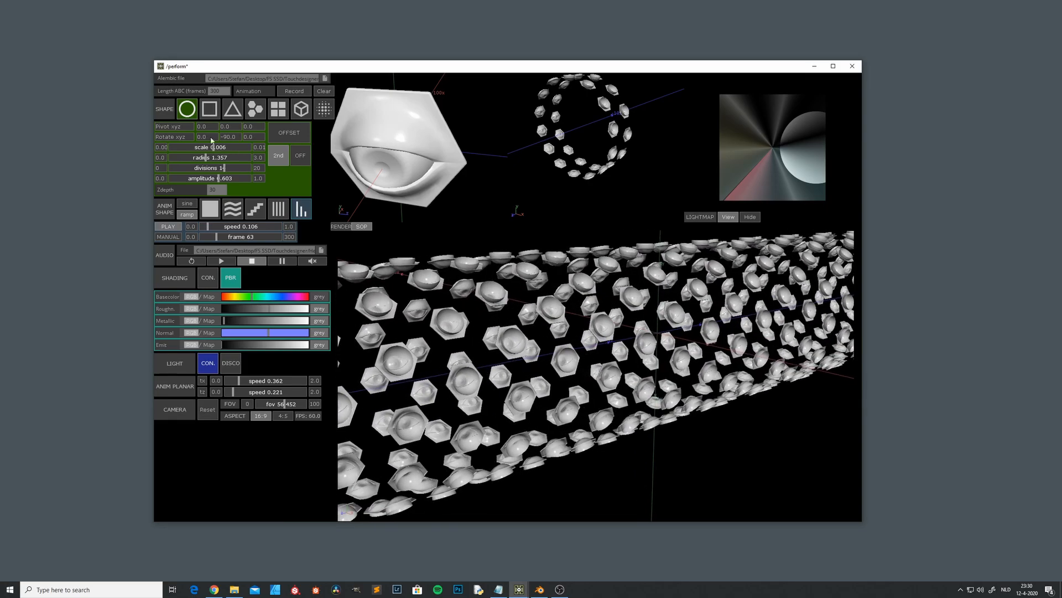
{"action": "left_click_drag", "start_coordinate": [204, 156], "coordinate": [194, 179]}
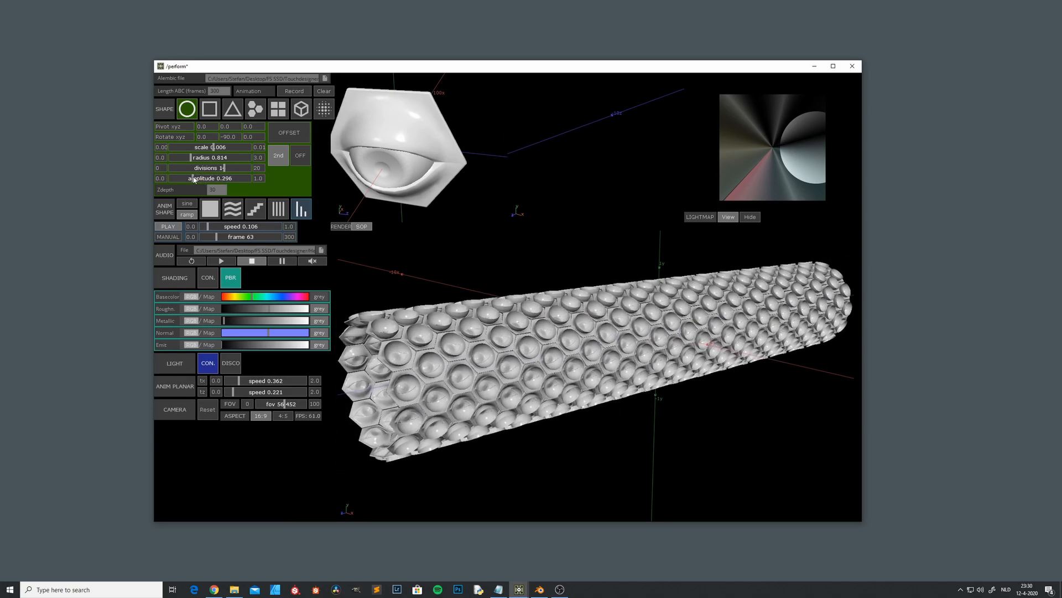
{"action": "left_click_drag", "start_coordinate": [456, 403], "coordinate": [596, 375]}
{"action": "left_click_drag", "start_coordinate": [505, 398], "coordinate": [531, 376]}
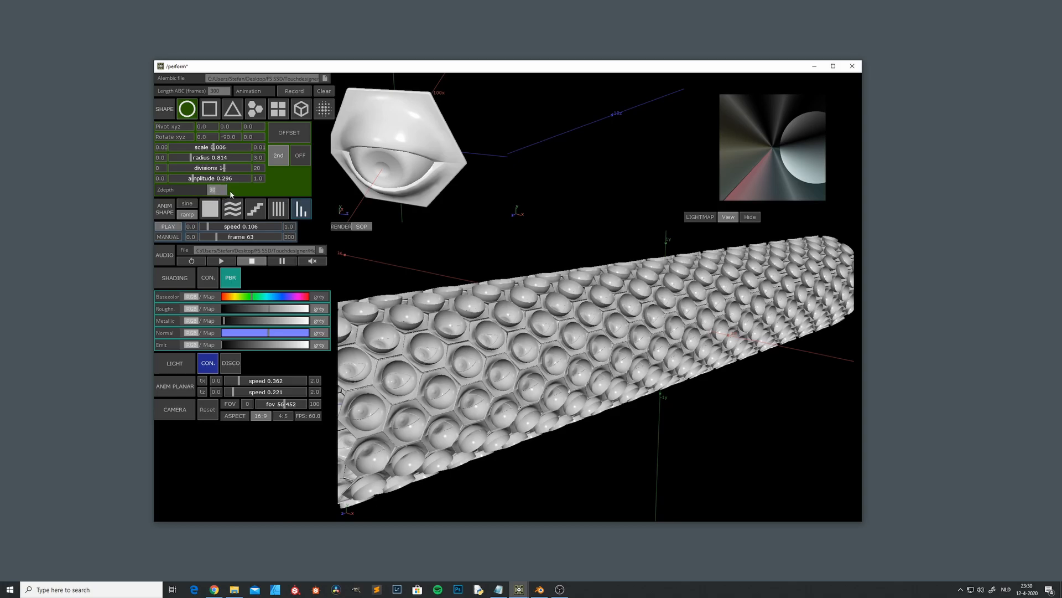
Try a smaller Zdepth for the tube, restore the previous depth, and look inside the tube.
{"action": "left_click_drag", "start_coordinate": [525, 327], "coordinate": [481, 382]}
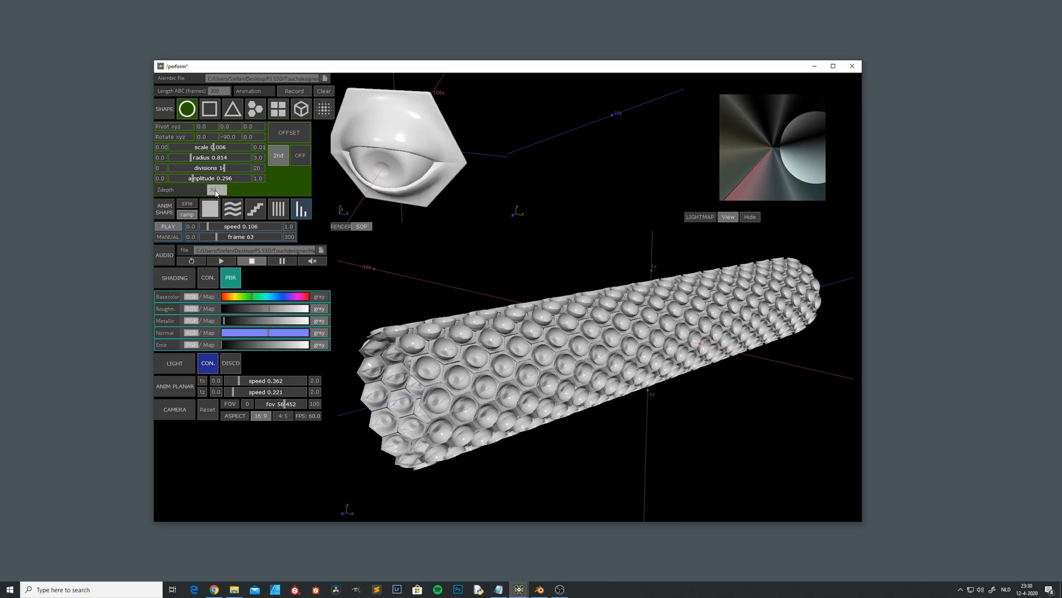
{"action": "key", "text": "Return"}
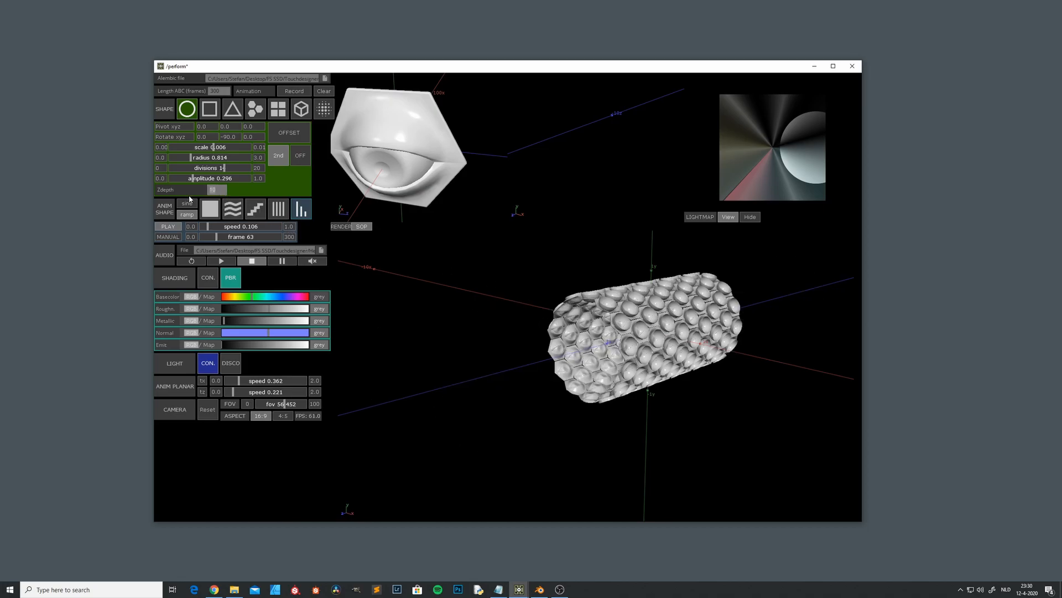
{"action": "key", "text": "Return"}
{"action": "left_click_drag", "start_coordinate": [495, 369], "coordinate": [546, 366]}
{"action": "middle_click_drag", "start_coordinate": [587, 374], "coordinate": [572, 356]}
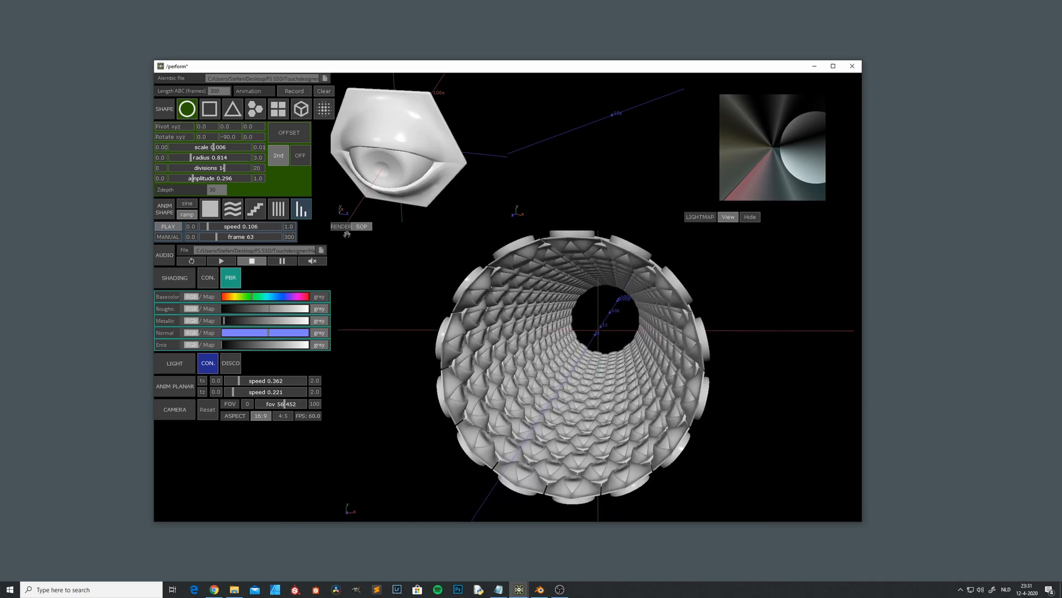
Return to the rendered view, clear and re-record the rotated animation, and reset the camera.
{"action": "left_click", "coordinate": [342, 227]}
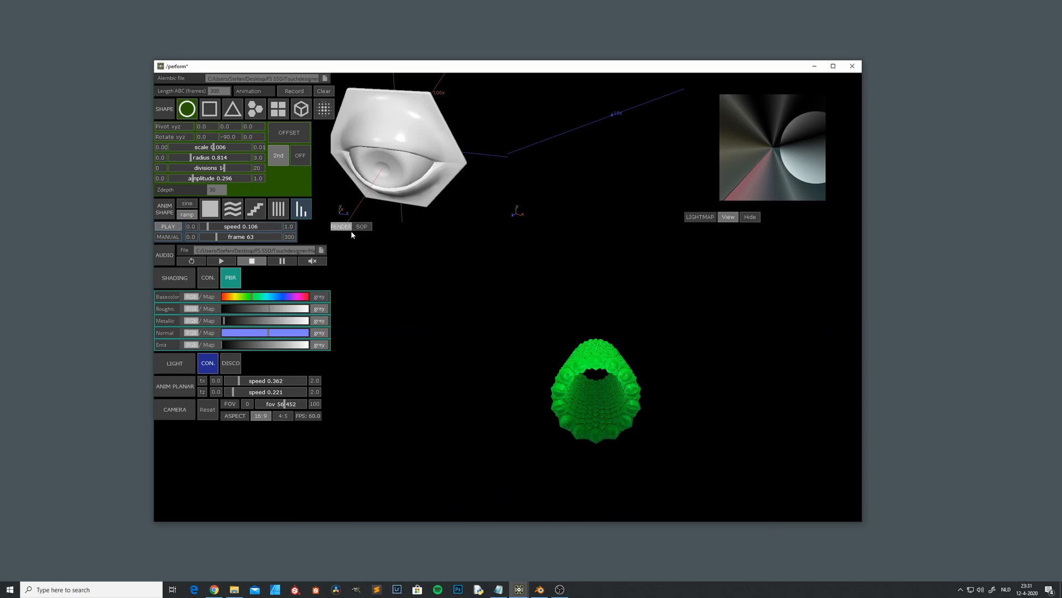
{"action": "left_click", "coordinate": [324, 91]}
{"action": "left_click", "coordinate": [297, 92]}
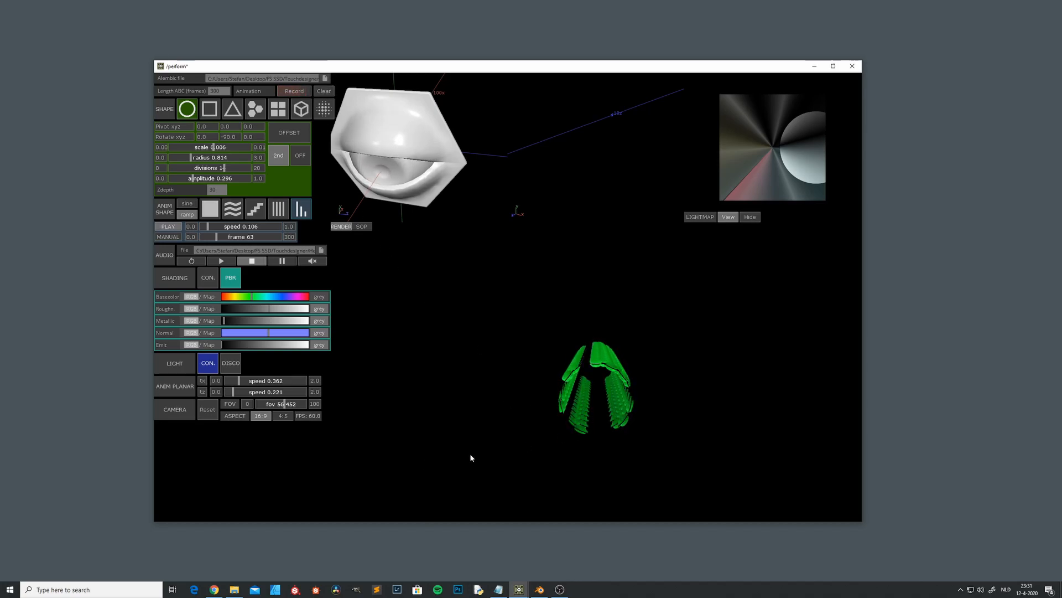
{"action": "left_click", "coordinate": [207, 410]}
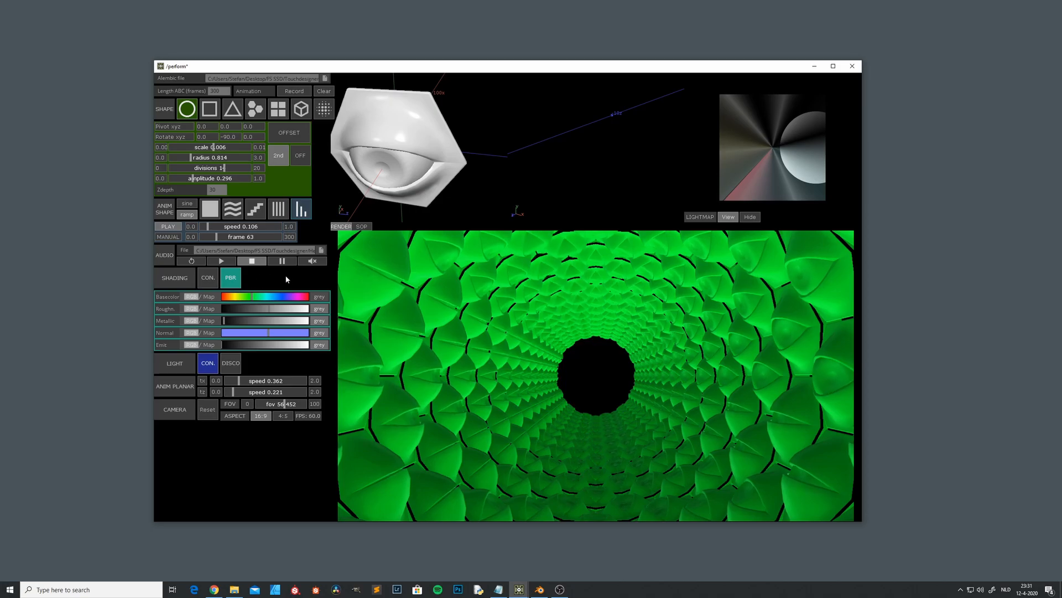
Switch the PBR Basecolor from RGB to Map and load the skin Base_Color PNG from the Textures folder.
{"action": "left_click", "coordinate": [207, 297]}
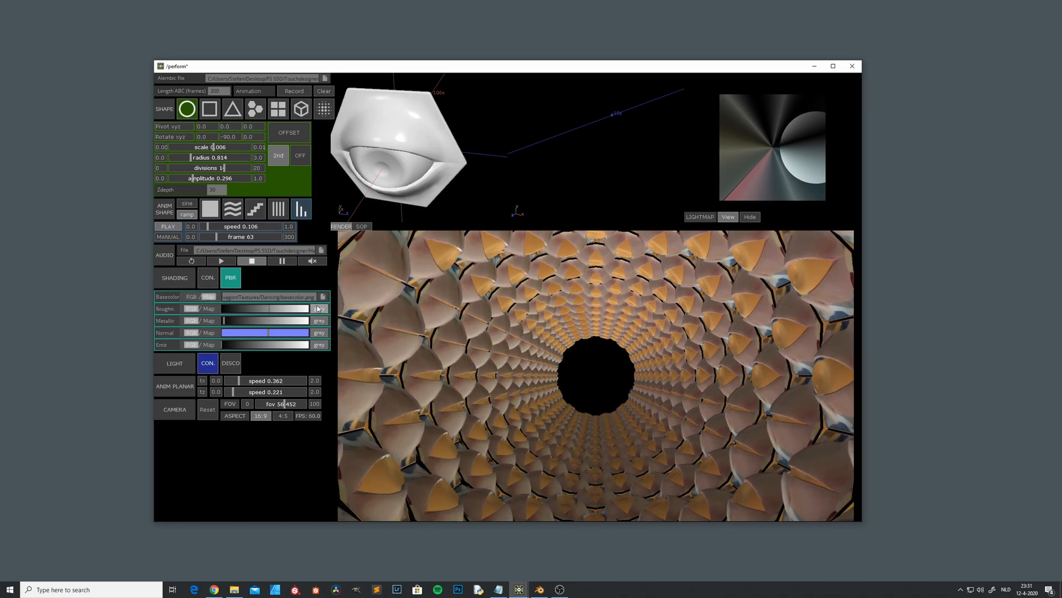
{"action": "left_click", "coordinate": [212, 312]}
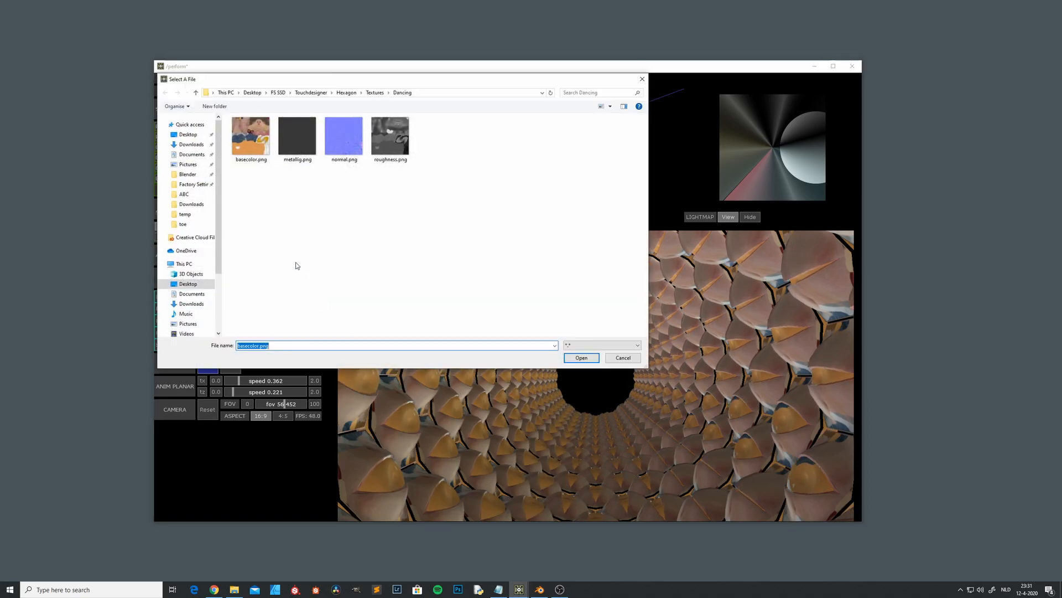
{"action": "left_click", "coordinate": [374, 92]}
{"action": "double_click", "coordinate": [297, 136]}
{"action": "left_click", "coordinate": [251, 141]}
{"action": "left_click", "coordinate": [575, 357]}
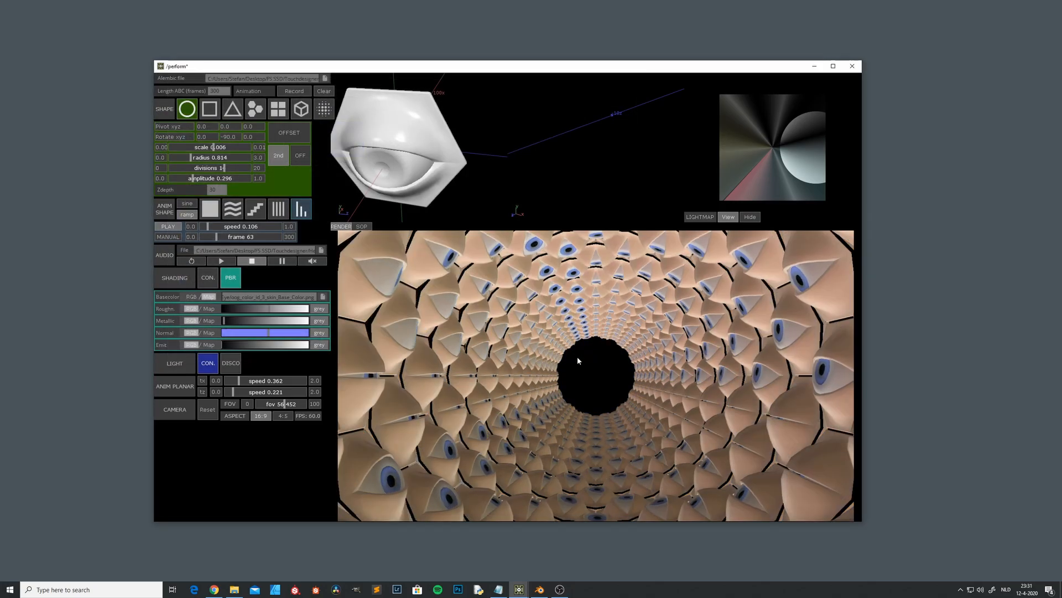
Switch the PBR Roughness from RGB to Map and load the skin Roughness PNG from the Textures/Eye folder.
{"action": "left_click", "coordinate": [209, 308]}
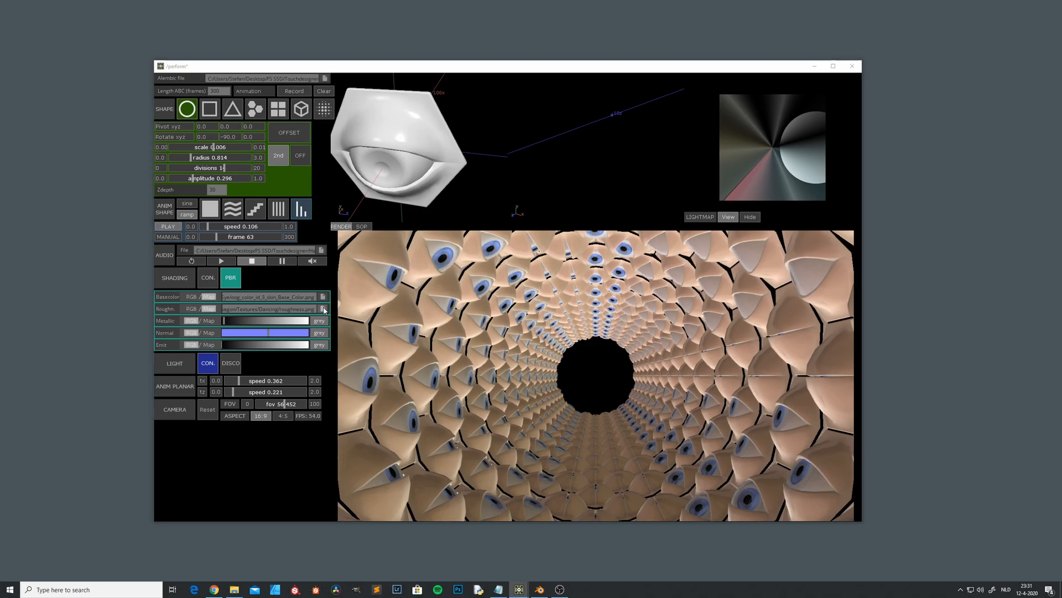
{"action": "left_click", "coordinate": [323, 309]}
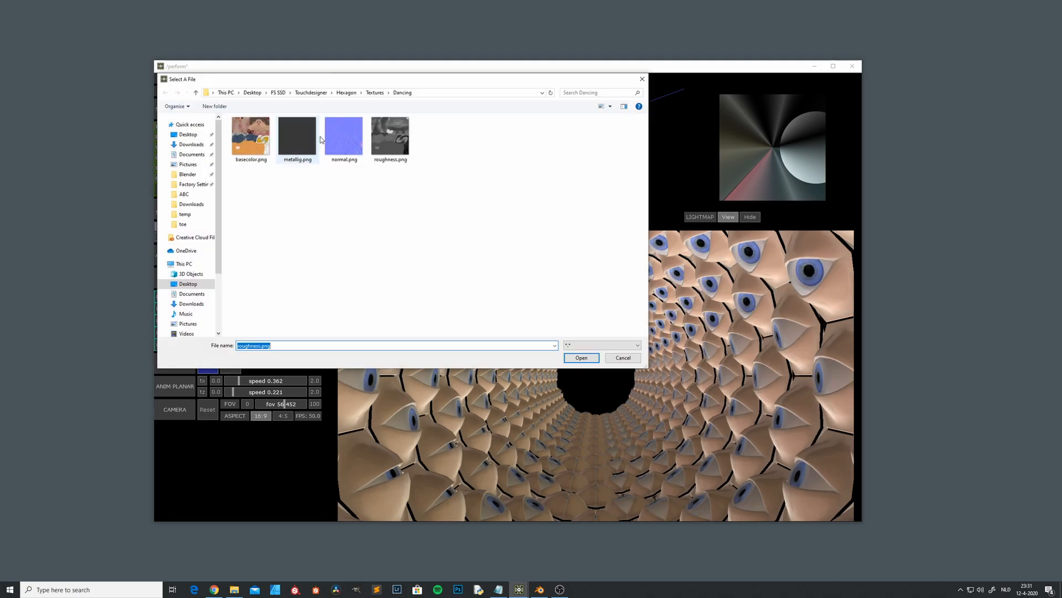
{"action": "left_click", "coordinate": [374, 92]}
{"action": "double_click", "coordinate": [309, 146]}
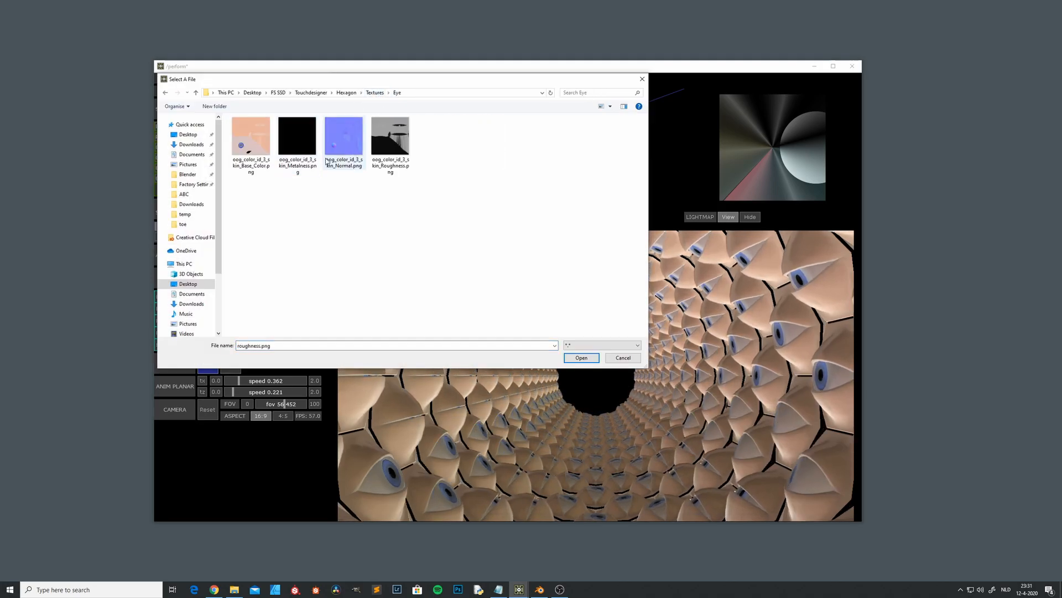
{"action": "left_click", "coordinate": [390, 145]}
{"action": "left_click", "coordinate": [580, 357]}
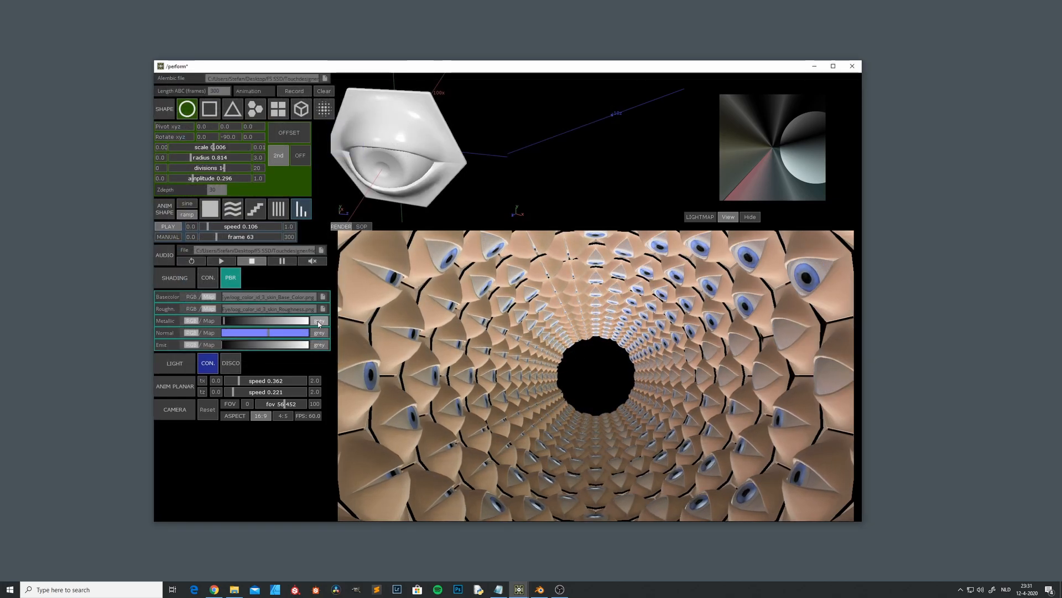
Switch the PBR Metallic channel to Map and load the skin Metalness PNG from the Textures/Eye folder.
{"action": "left_click", "coordinate": [209, 320]}
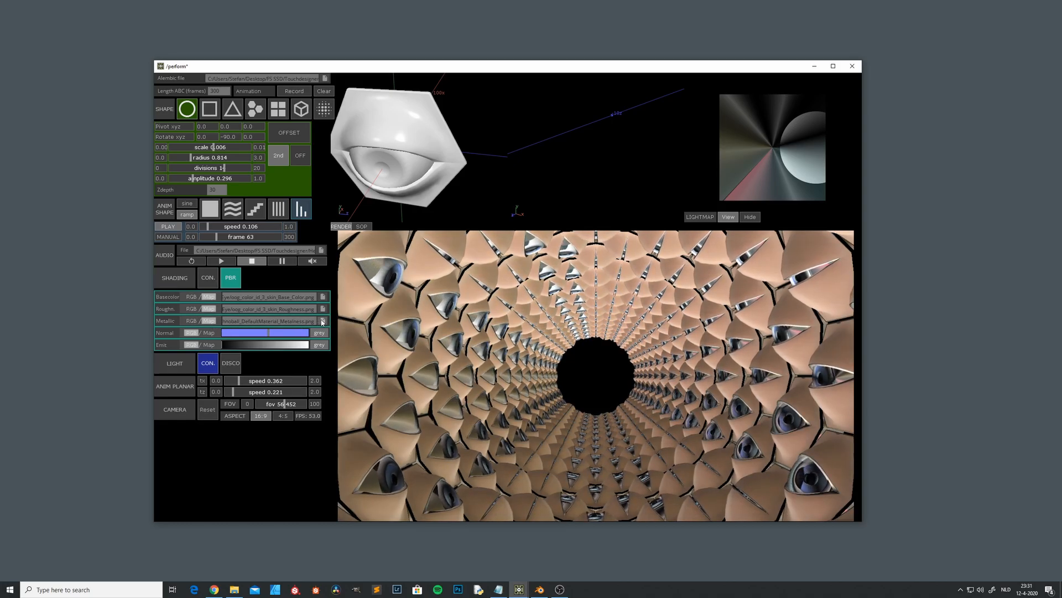
{"action": "left_click", "coordinate": [323, 321]}
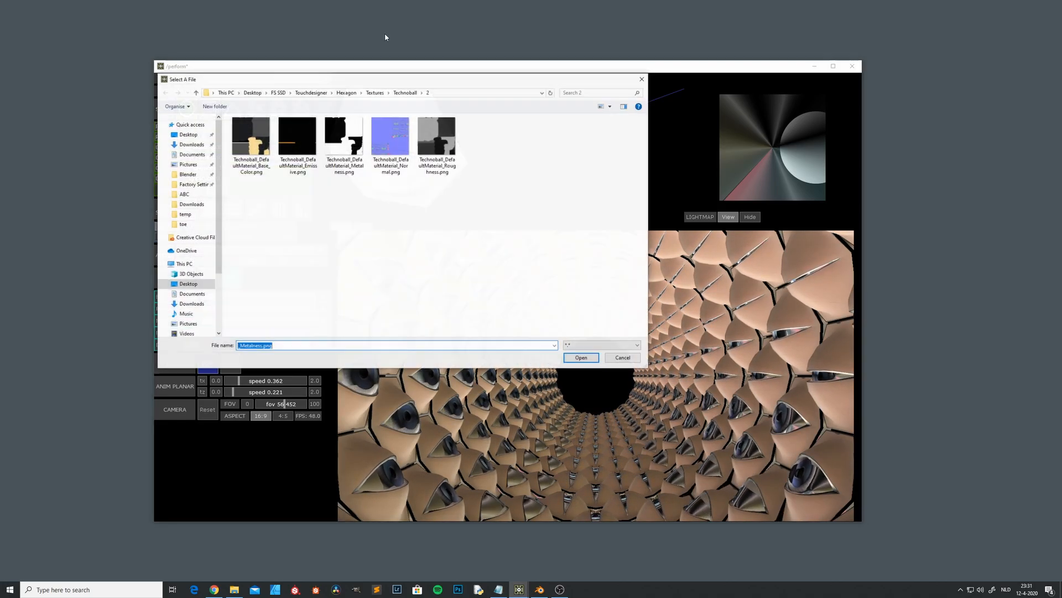
{"action": "left_click", "coordinate": [375, 92]}
{"action": "left_click", "coordinate": [297, 145]}
{"action": "double_click", "coordinate": [297, 145]}
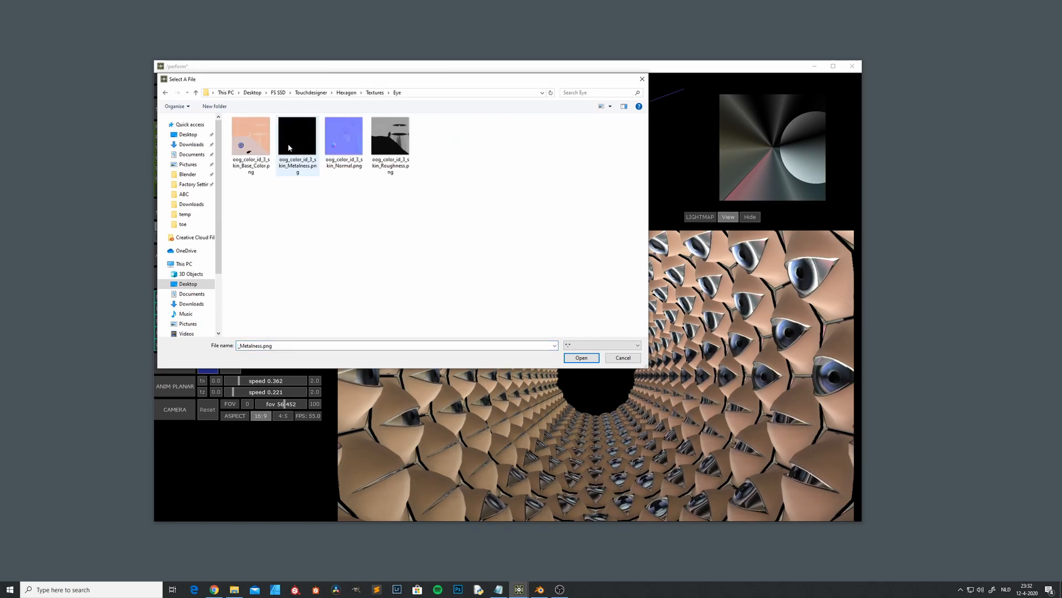
{"action": "left_click", "coordinate": [581, 357]}
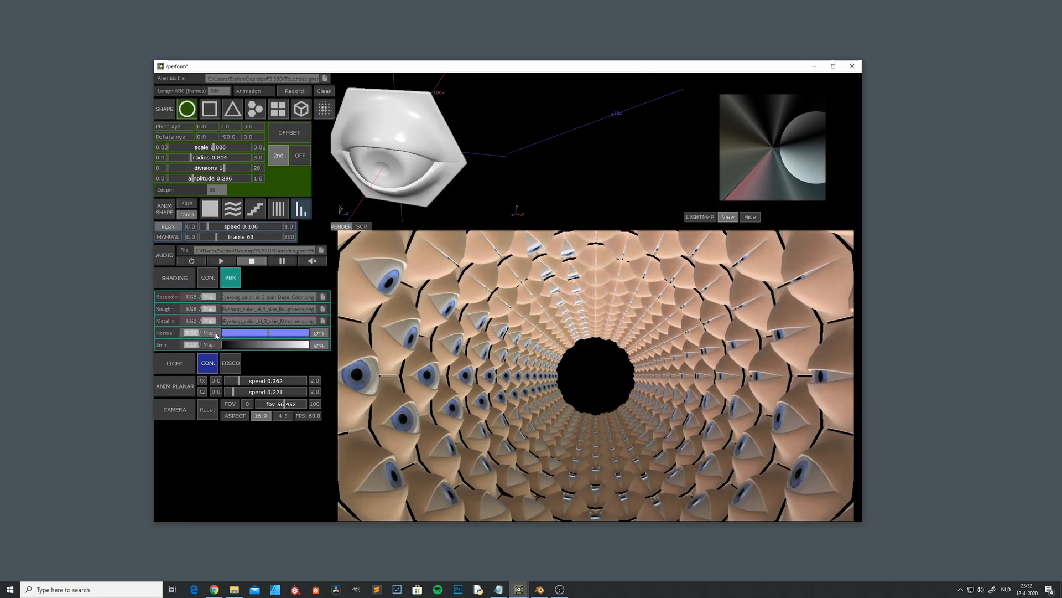
Switch the PBR Normal channel to Map and load the skin Normal PNG from the Textures/Eye folder.
{"action": "left_click", "coordinate": [322, 335]}
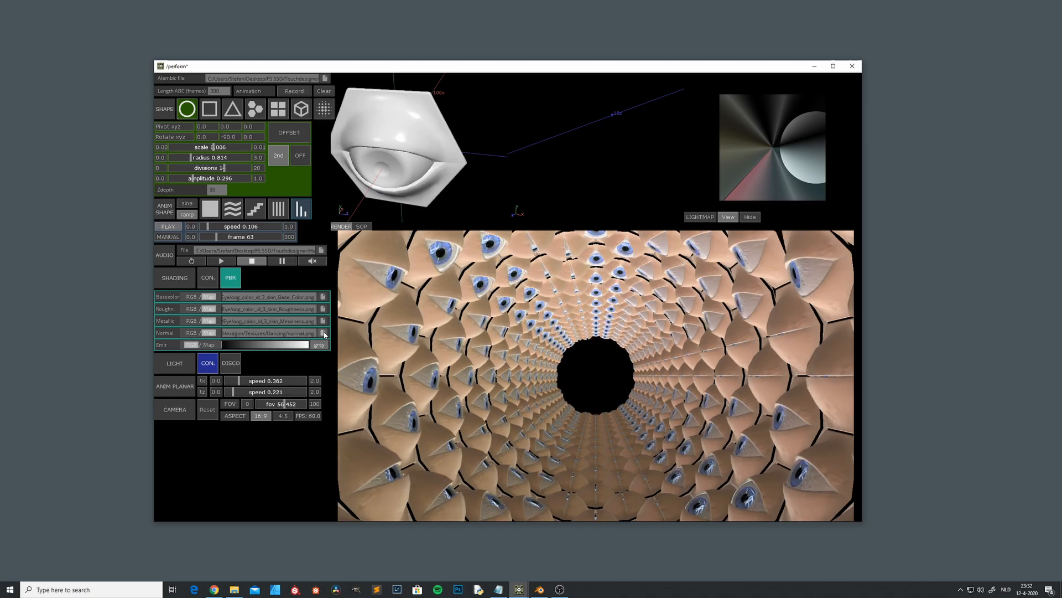
{"action": "left_click", "coordinate": [324, 333]}
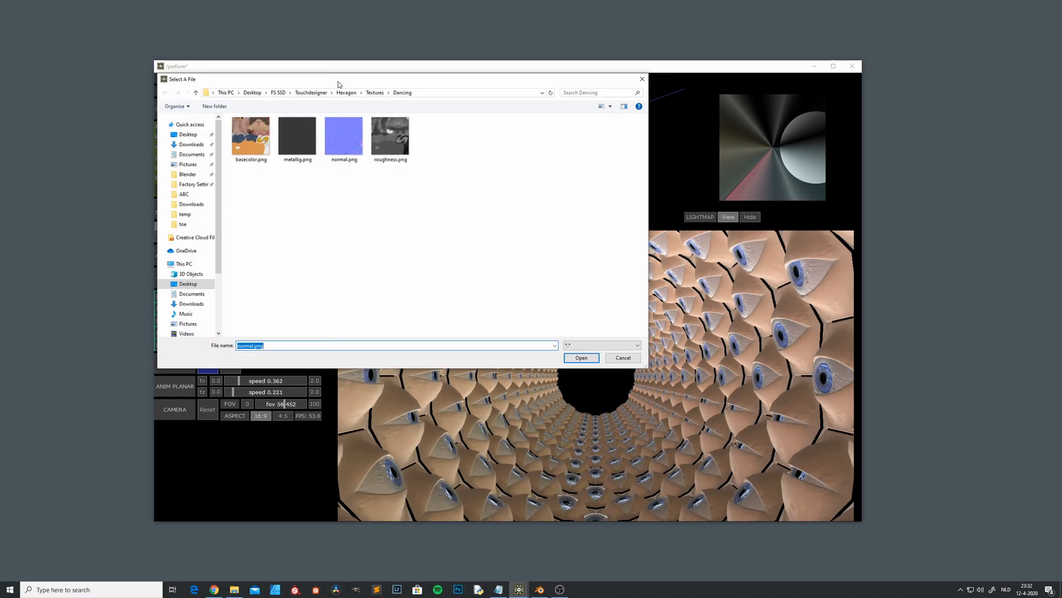
{"action": "left_click", "coordinate": [375, 93]}
{"action": "double_click", "coordinate": [299, 144]}
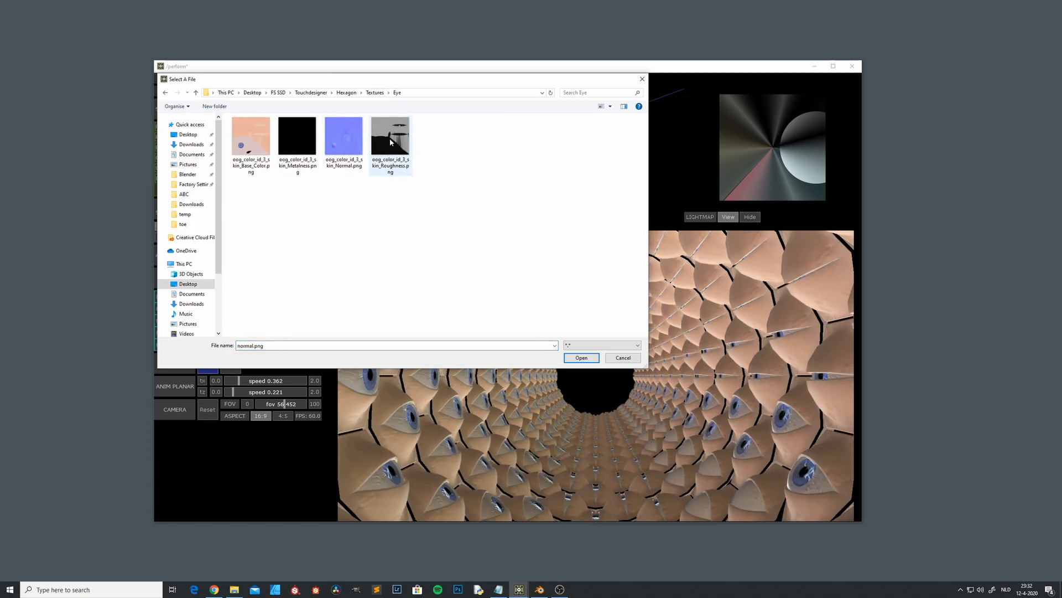
{"action": "left_click", "coordinate": [579, 357]}
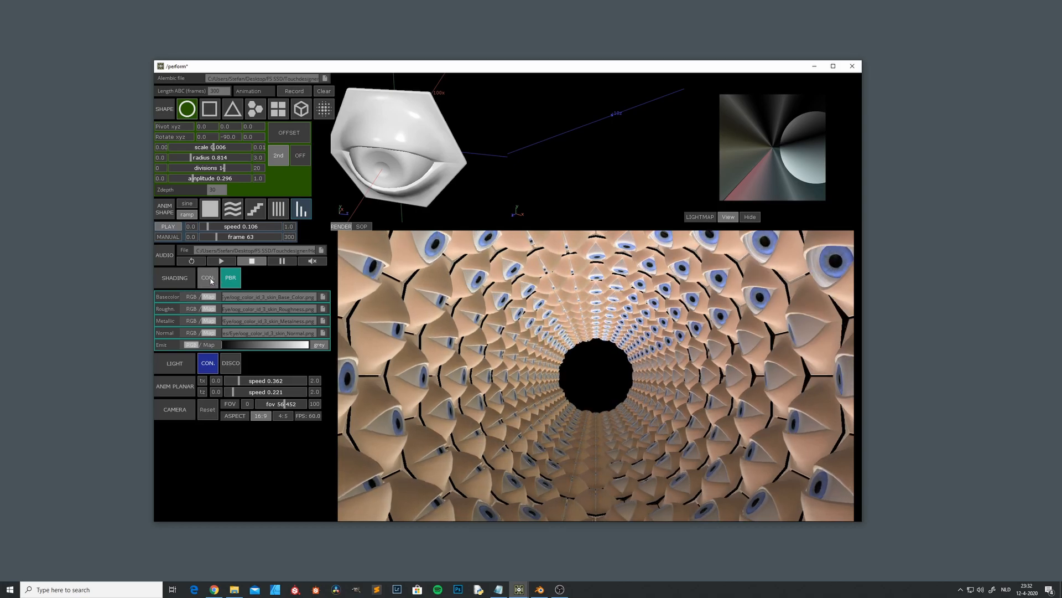
Preview the eye tube with constant shading and return to PBR shading.
{"action": "left_click", "coordinate": [209, 280]}
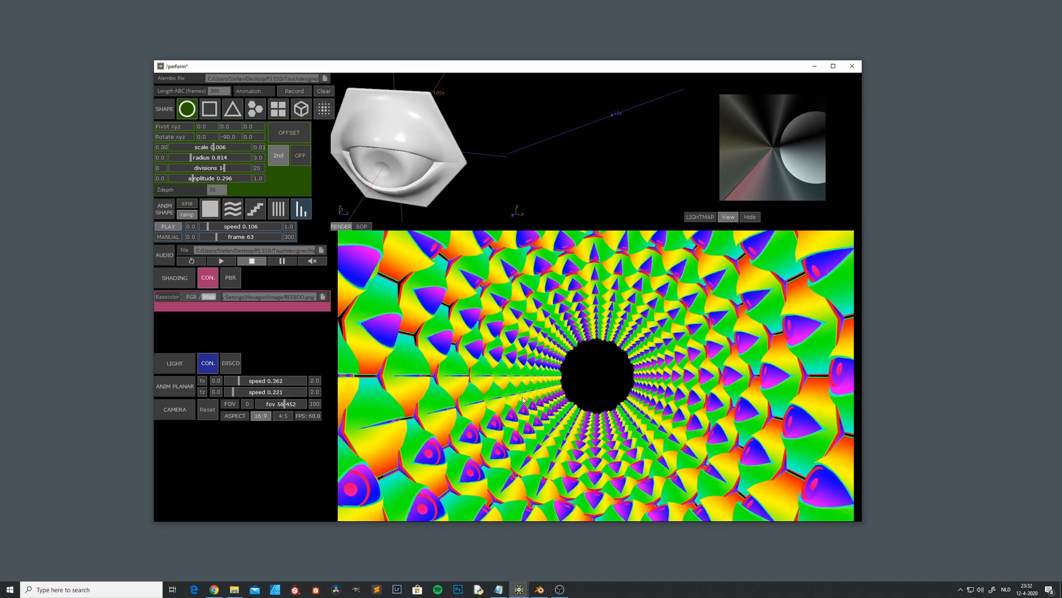
{"action": "left_click", "coordinate": [232, 280]}
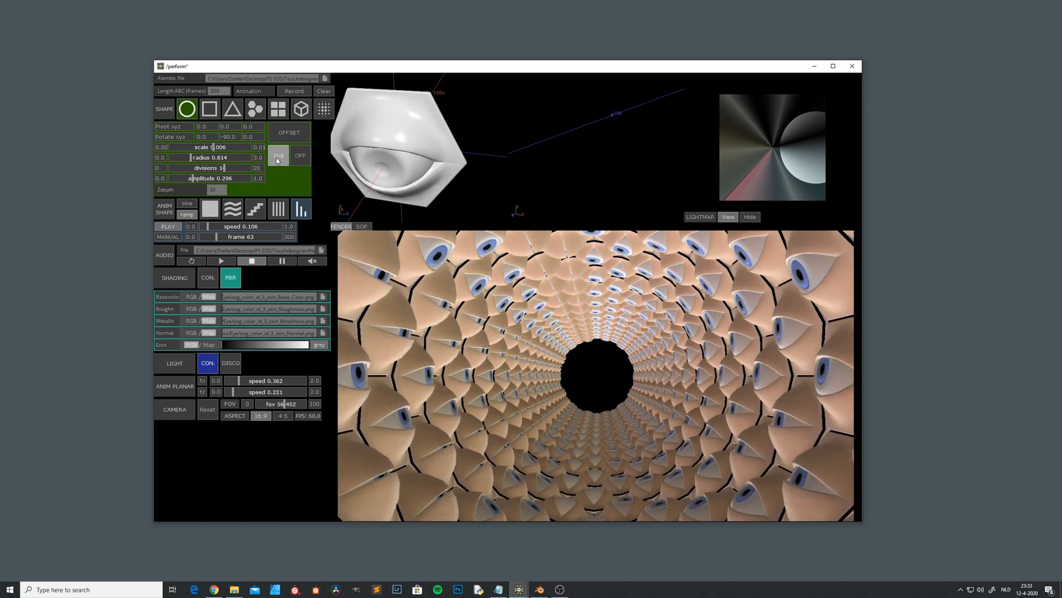
Compare the eye tube with the offset switched off and with the 2nd offset, leaving it on 2nd.
{"action": "scroll", "coordinate": [572, 156], "scroll_direction": "down", "scroll_amount": 4}
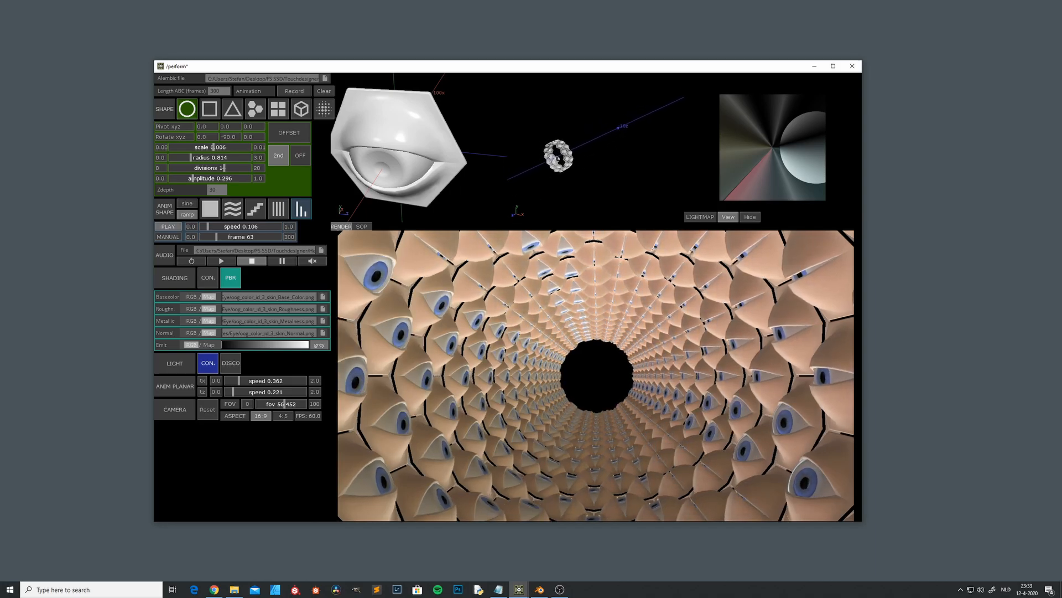
{"action": "scroll", "coordinate": [576, 158], "scroll_direction": "up", "scroll_amount": 3}
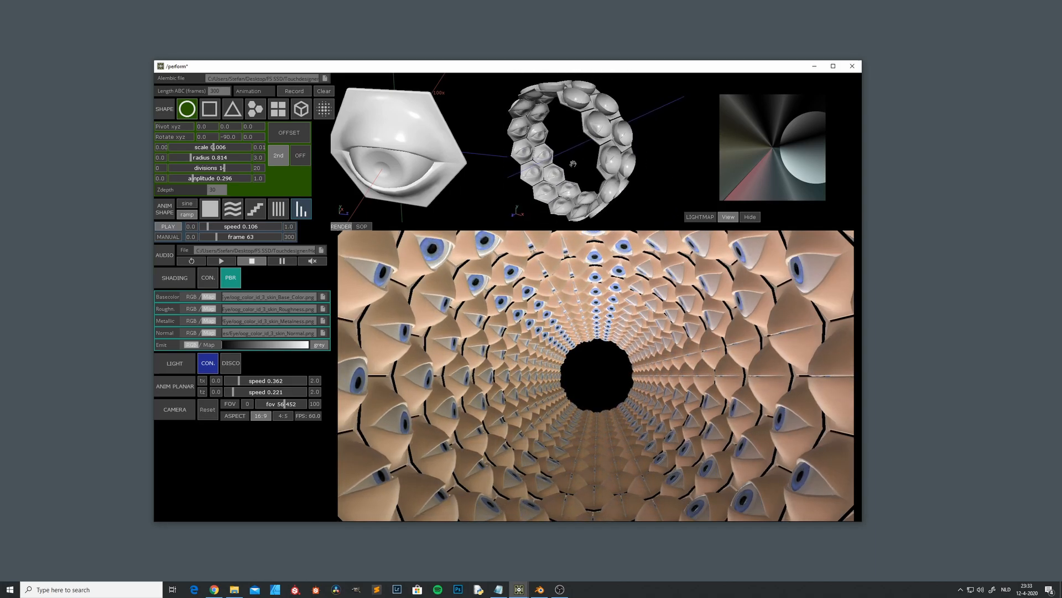
{"action": "left_click", "coordinate": [301, 157]}
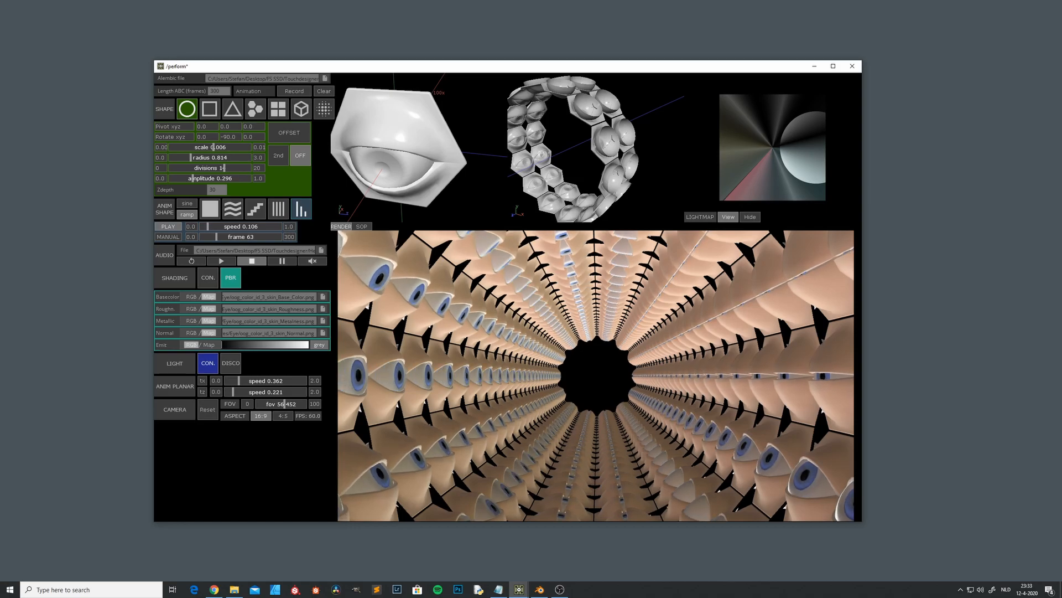
{"action": "left_click", "coordinate": [282, 157]}
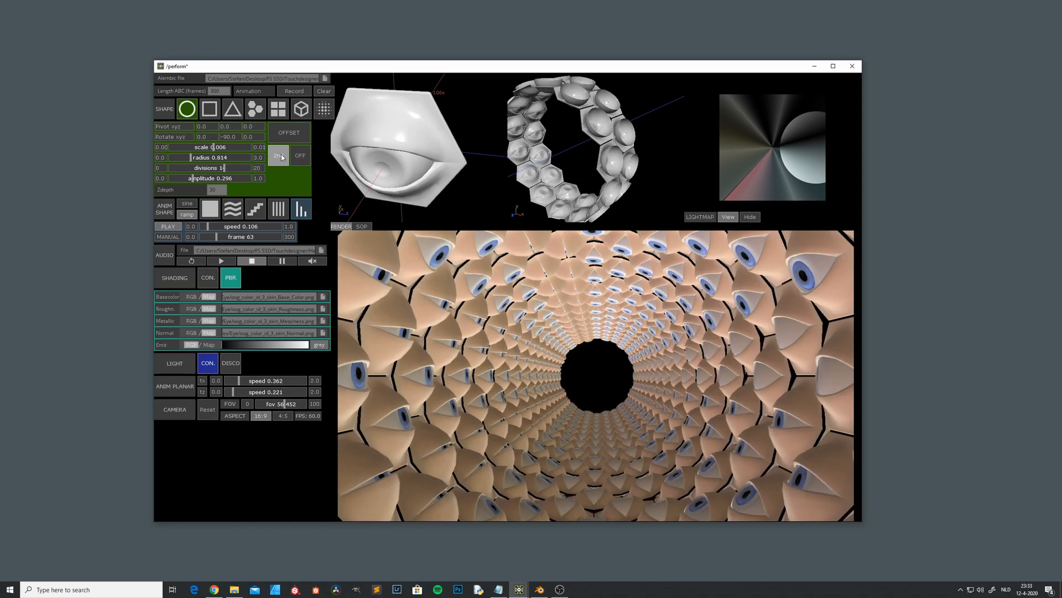
{"action": "left_click", "coordinate": [302, 157]}
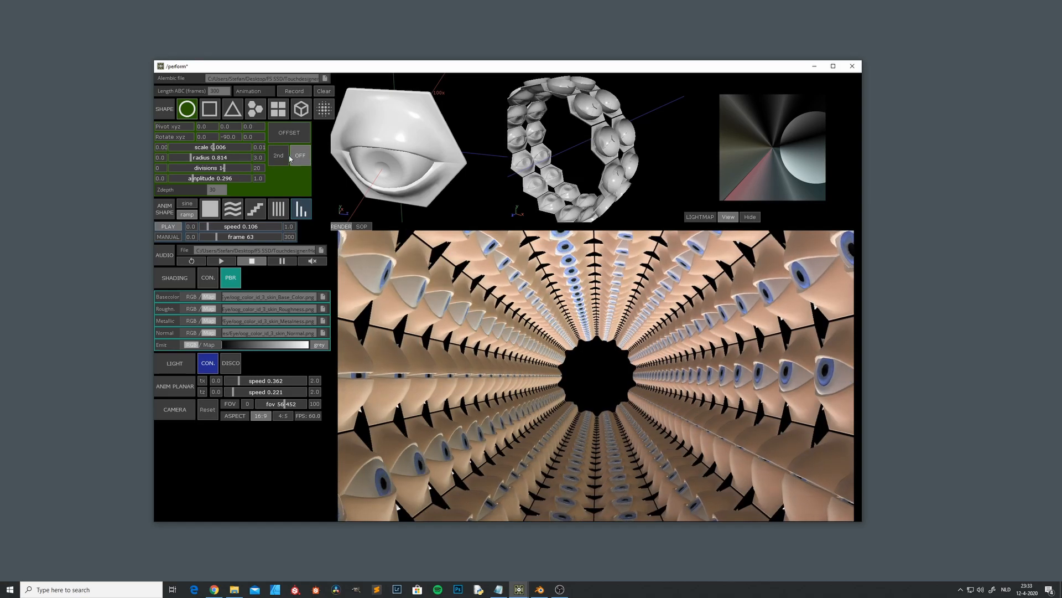
{"action": "left_click", "coordinate": [278, 158]}
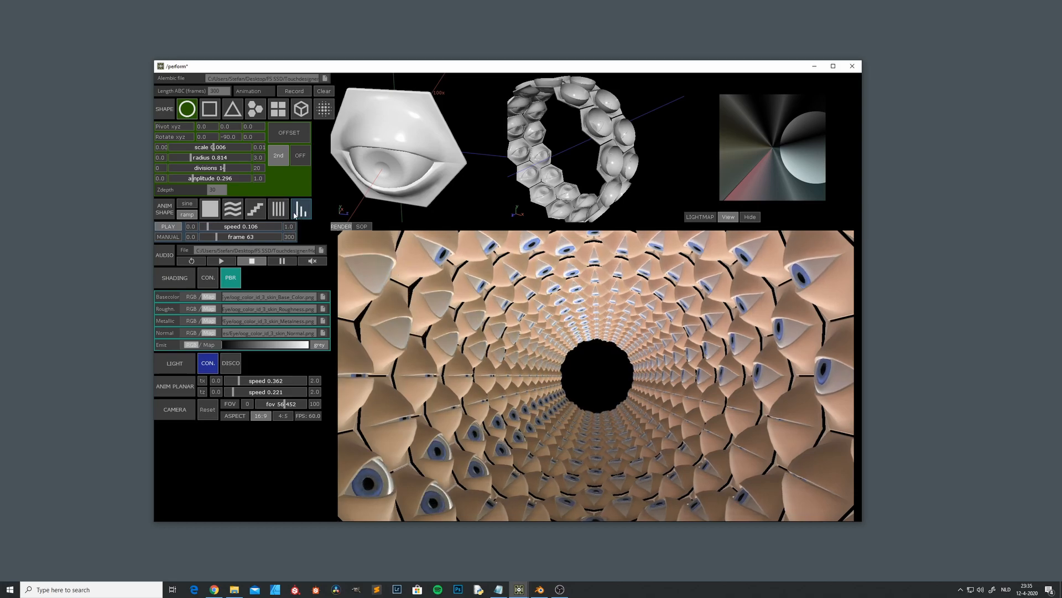
Try the solid, wave and stair animation patterns, setting the wave speed to 0.055, and settle on the vertical-bar pattern.
{"action": "left_click", "coordinate": [211, 210]}
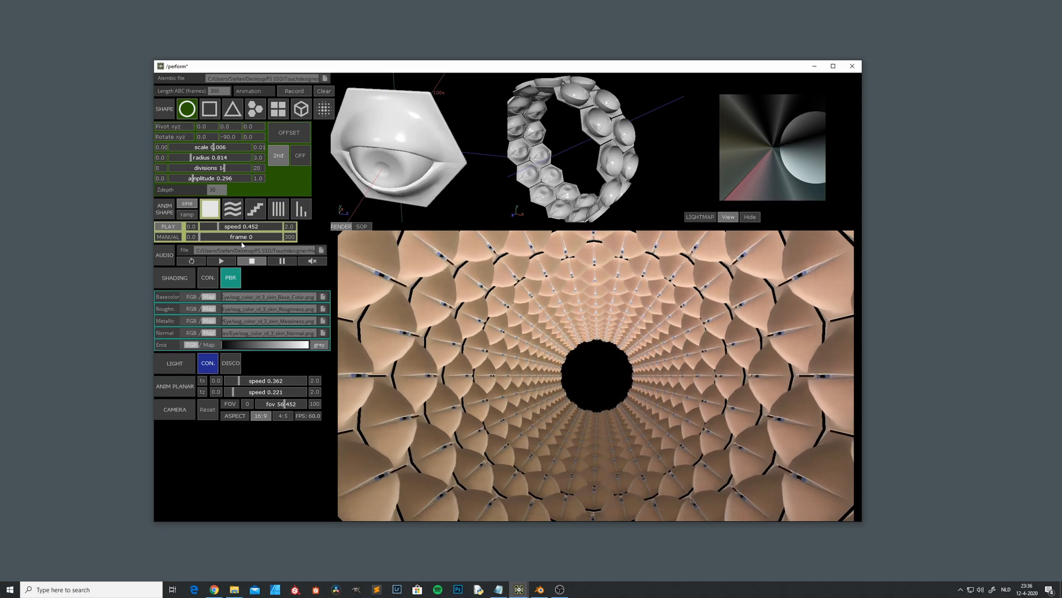
{"action": "left_click", "coordinate": [212, 226]}
{"action": "left_click_drag", "start_coordinate": [209, 228], "coordinate": [208, 227]}
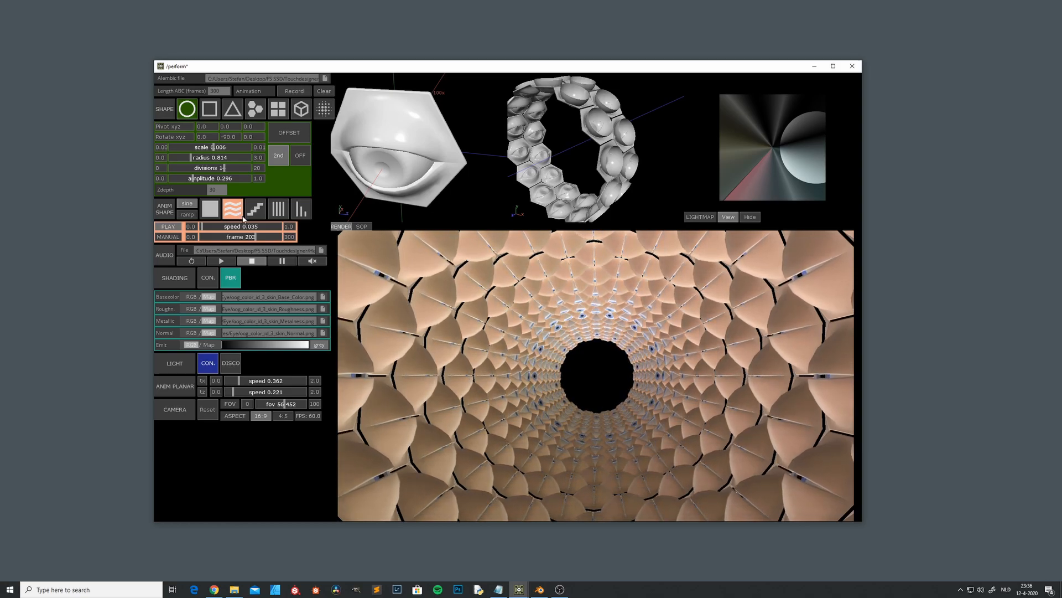
{"action": "left_click_drag", "start_coordinate": [208, 231], "coordinate": [204, 232]}
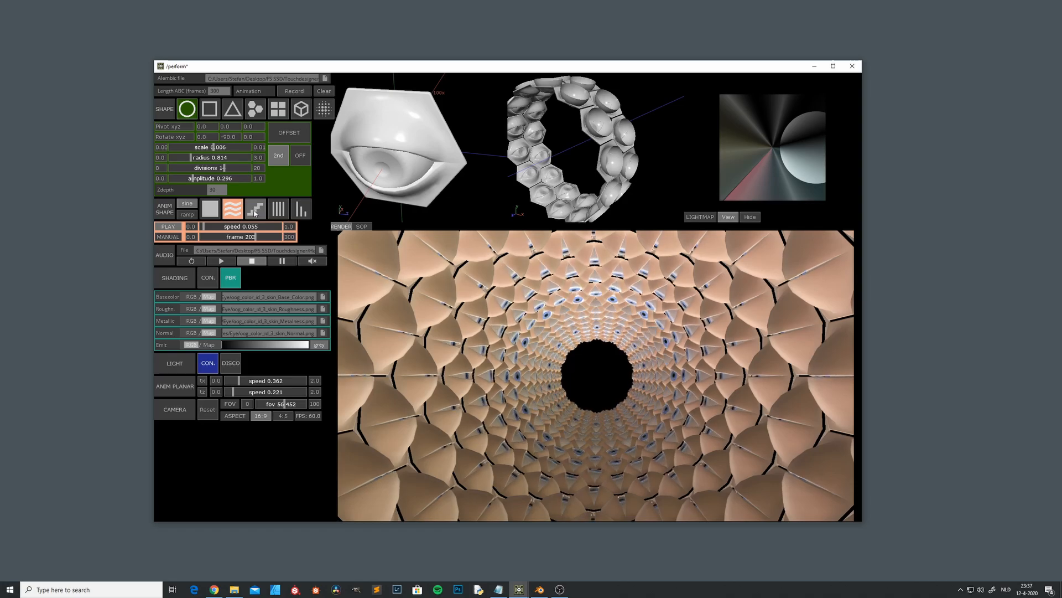
{"action": "left_click", "coordinate": [255, 211]}
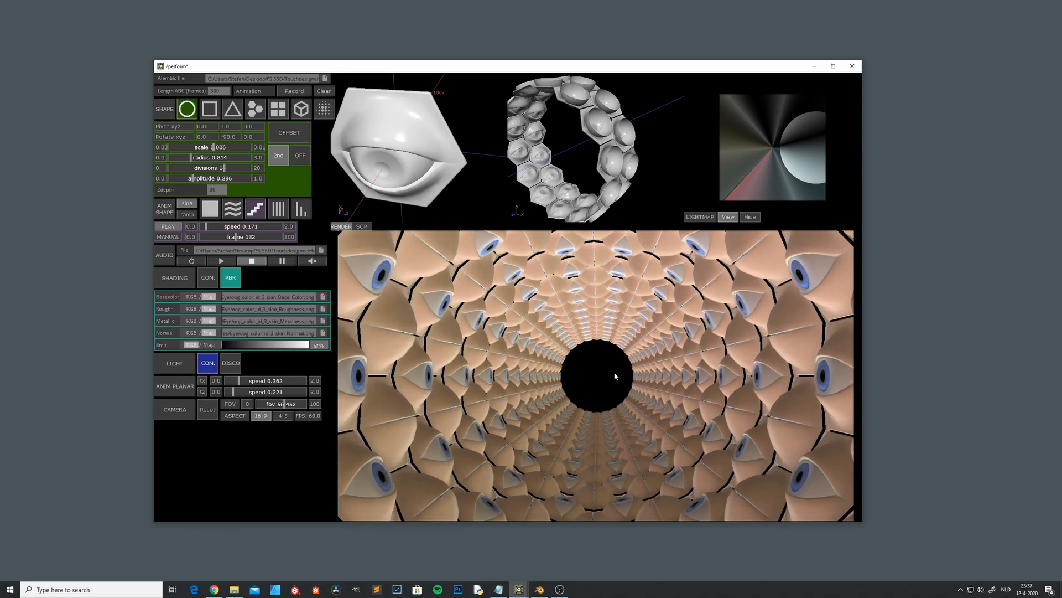
{"action": "left_click", "coordinate": [282, 214]}
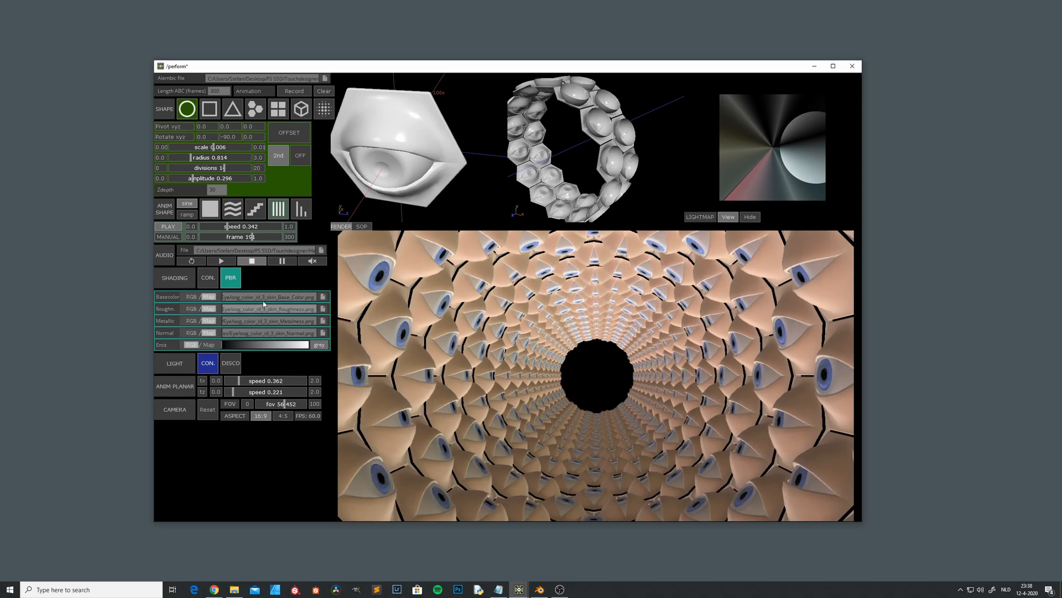
Alternate the animated tube between constant and PBR shading to compare them, ending on PBR.
{"action": "left_click", "coordinate": [209, 280]}
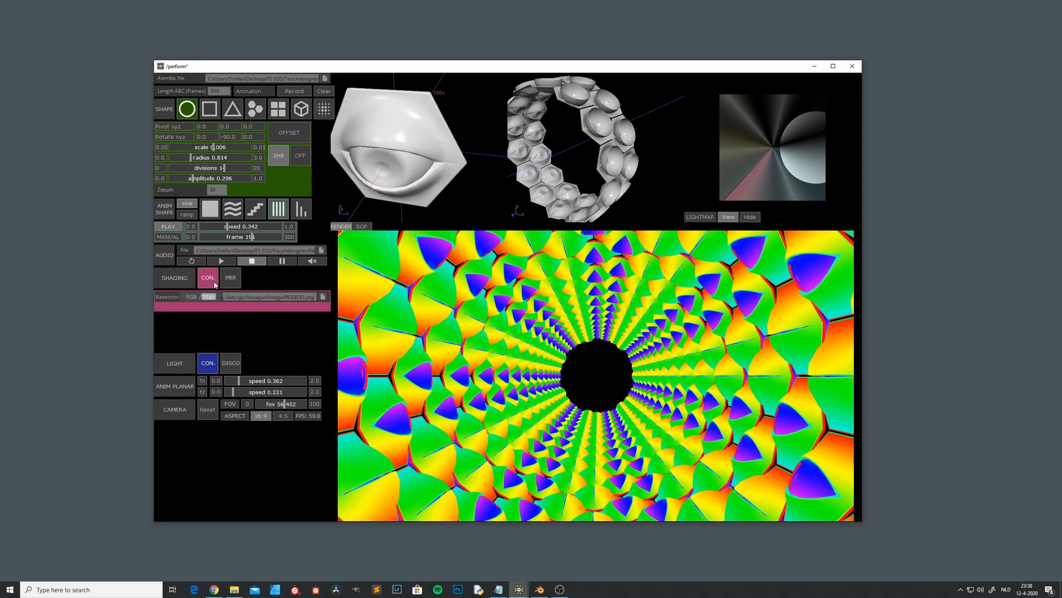
{"action": "left_click", "coordinate": [230, 279]}
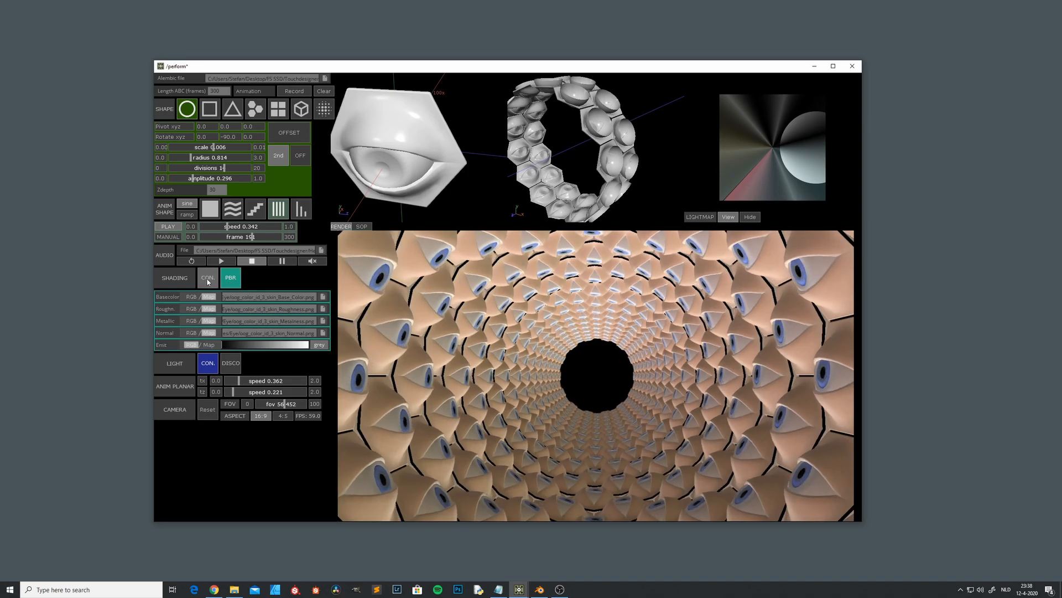
{"action": "left_click", "coordinate": [208, 280]}
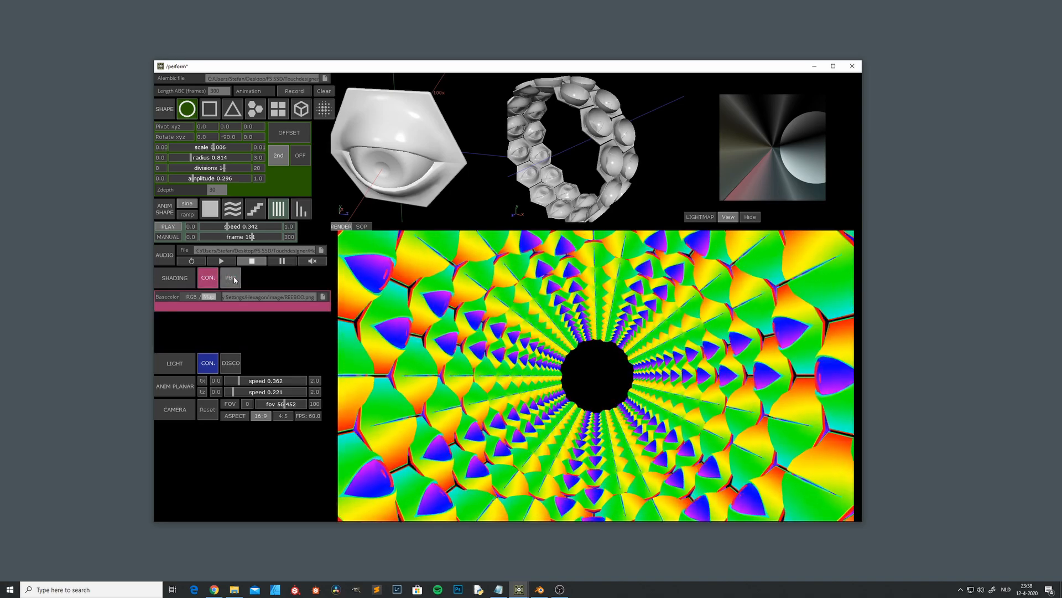
{"action": "left_click", "coordinate": [232, 279]}
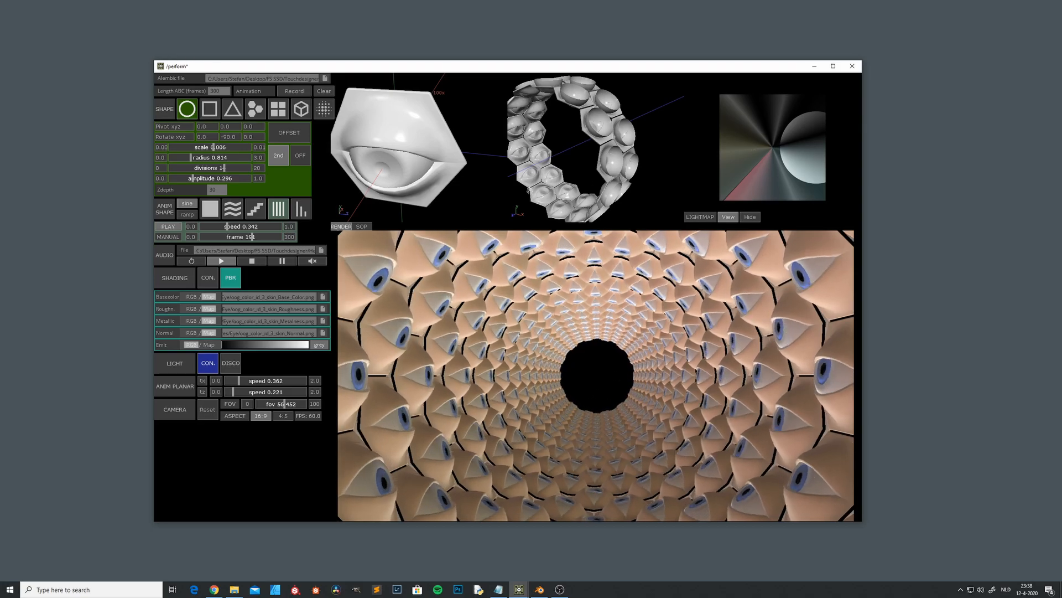
Stop the audio, hide the lightmap preview and show it again.
{"action": "left_click", "coordinate": [250, 260]}
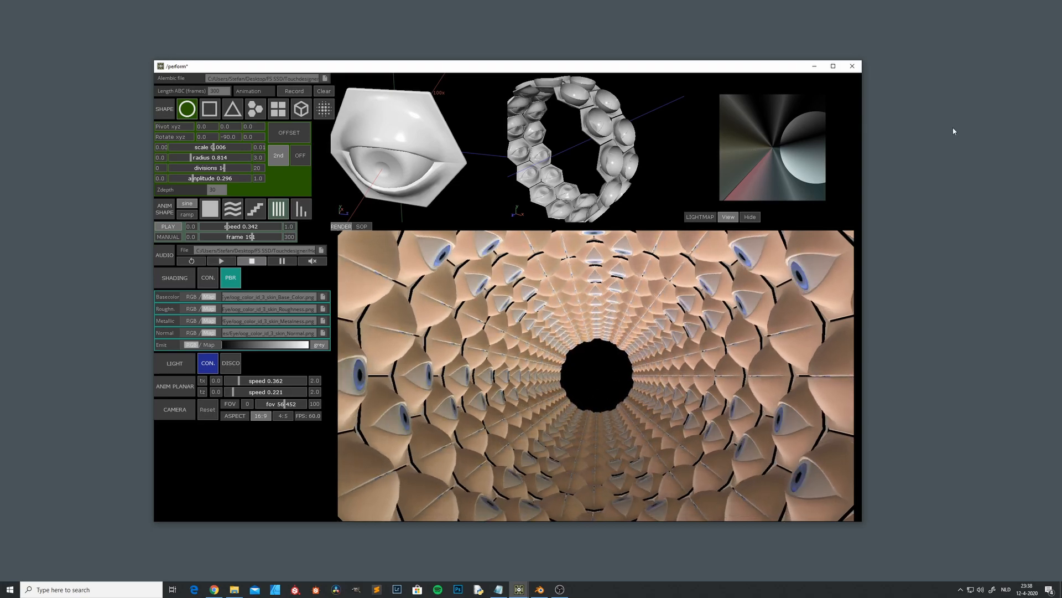
{"action": "left_click", "coordinate": [730, 218]}
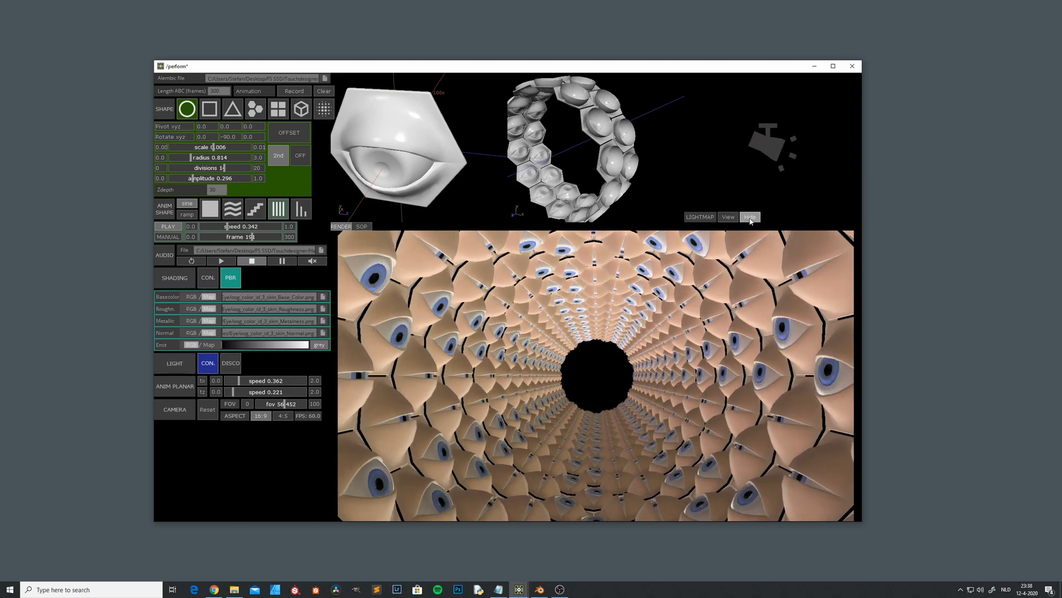
{"action": "left_click", "coordinate": [730, 218]}
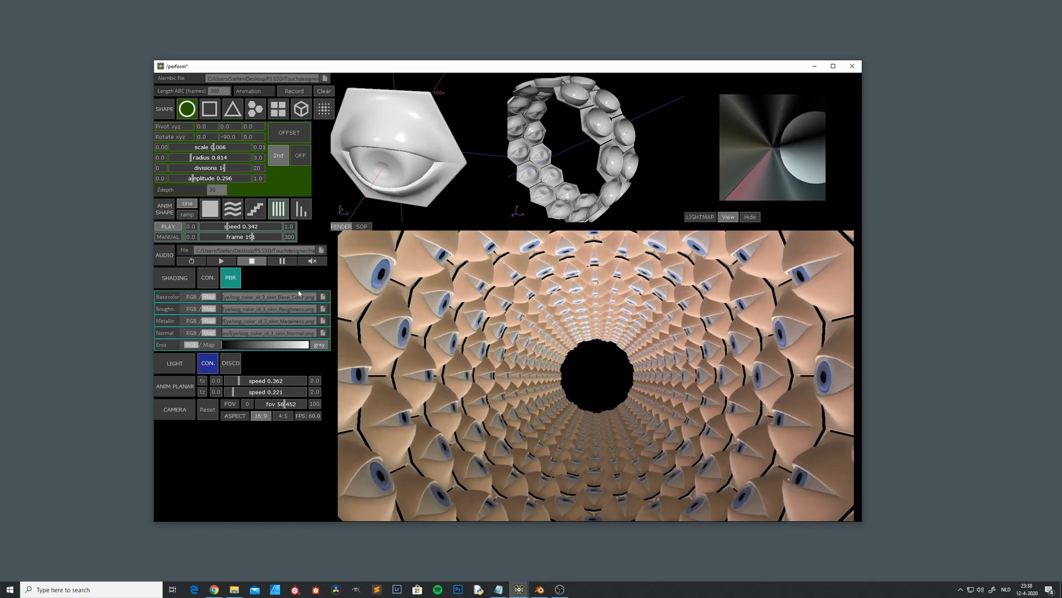
Switch the light from constant to Disco and start the audio playback.
{"action": "left_click", "coordinate": [230, 364]}
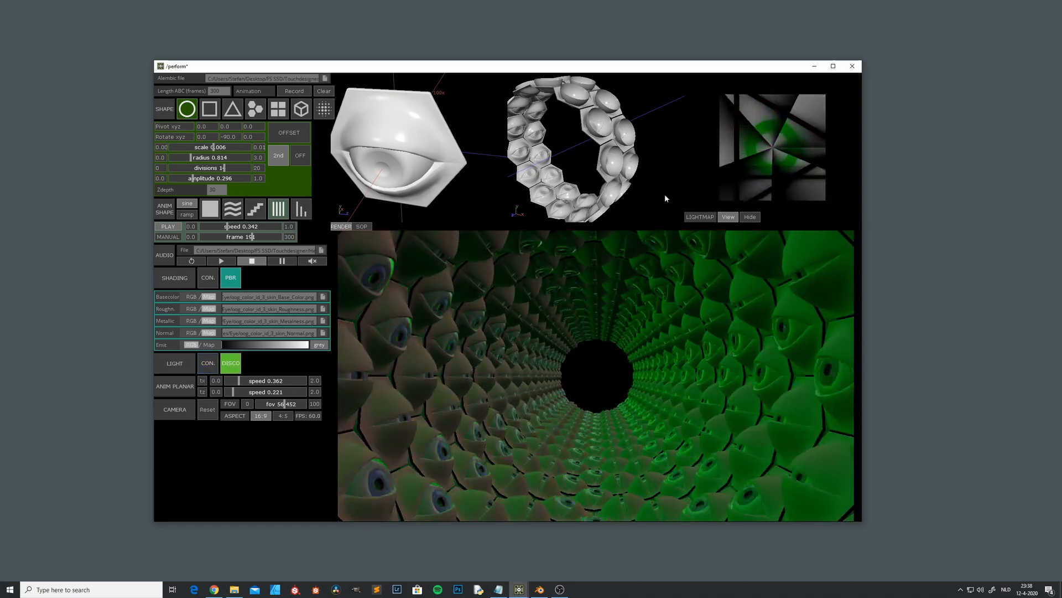
{"action": "left_click", "coordinate": [221, 261]}
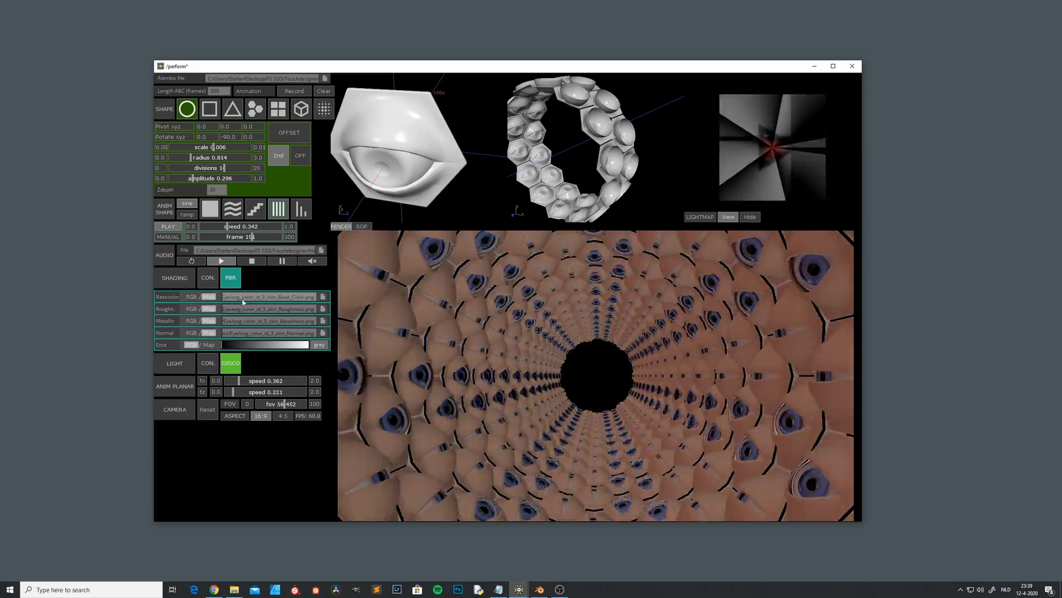
Switch the PBR Basecolor from Map back to RGB and pick a green color.
{"action": "left_click", "coordinate": [192, 297]}
{"action": "left_click", "coordinate": [253, 298]}
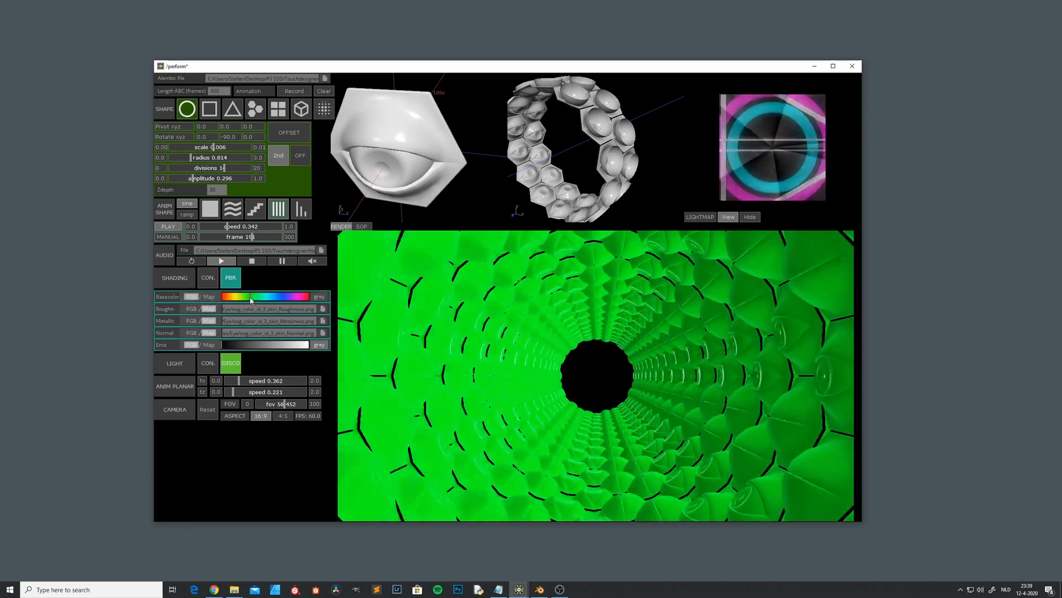
Change the PBR Basecolor to magenta and compare it against constant shading and constant light, ending on PBR with Disco.
{"action": "mouse_move", "coordinate": [253, 298]}
{"action": "left_mouse_down"}
{"action": "mouse_move", "coordinate": [232, 298]}
{"action": "mouse_move", "coordinate": [304, 295]}
{"action": "mouse_move", "coordinate": [295, 298]}
{"action": "left_mouse_up"}
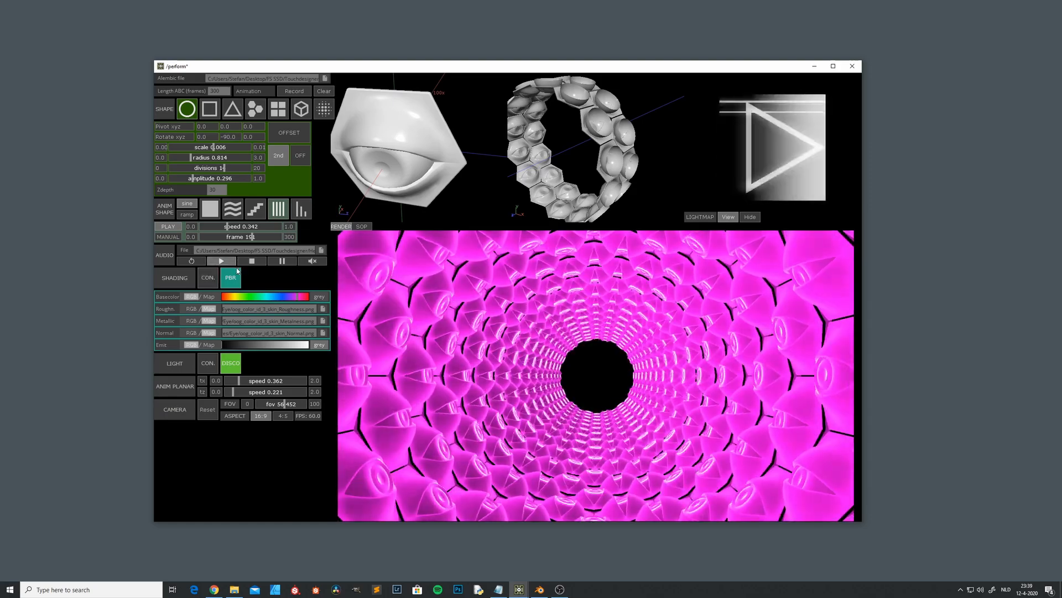
{"action": "left_click", "coordinate": [208, 281]}
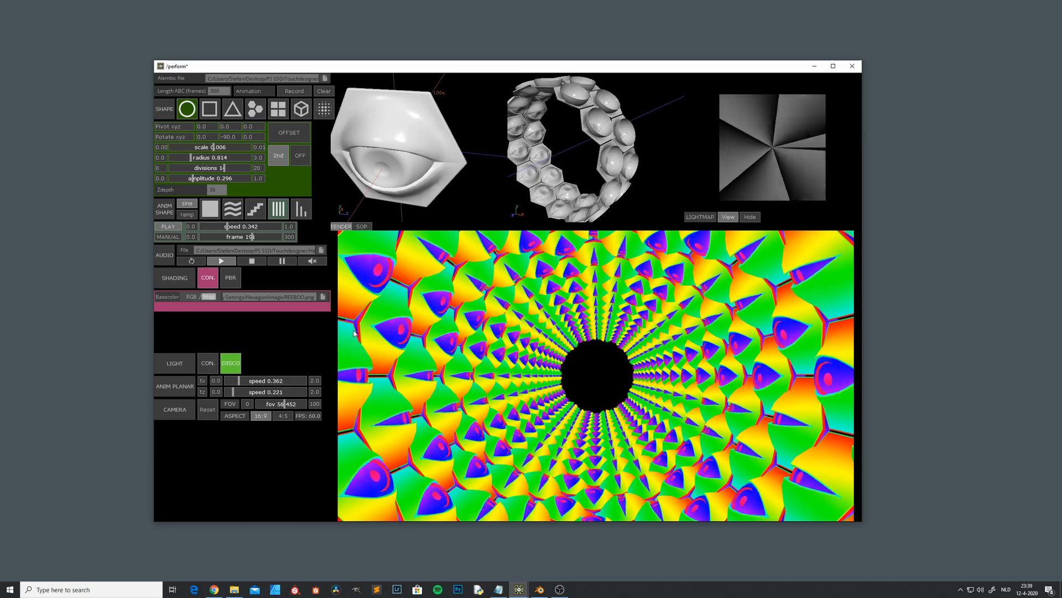
{"action": "left_click", "coordinate": [232, 279]}
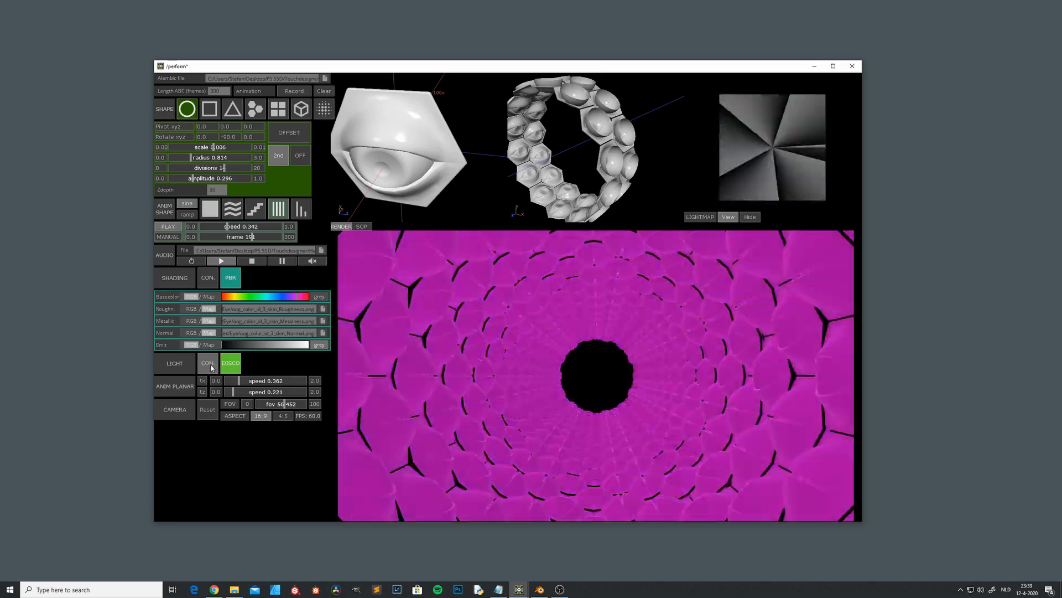
{"action": "left_click", "coordinate": [210, 366]}
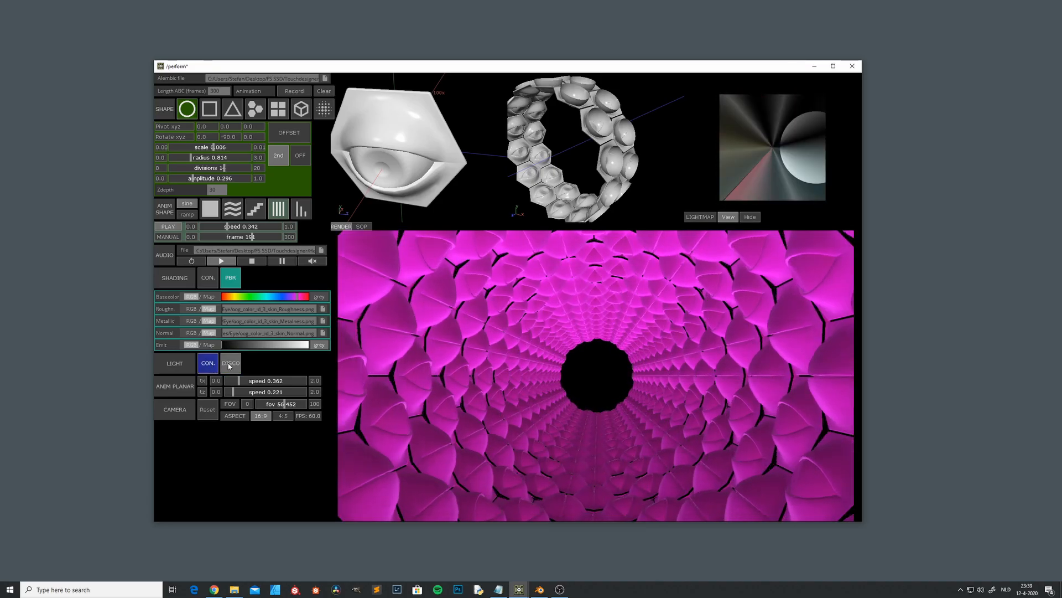
{"action": "left_click", "coordinate": [229, 365]}
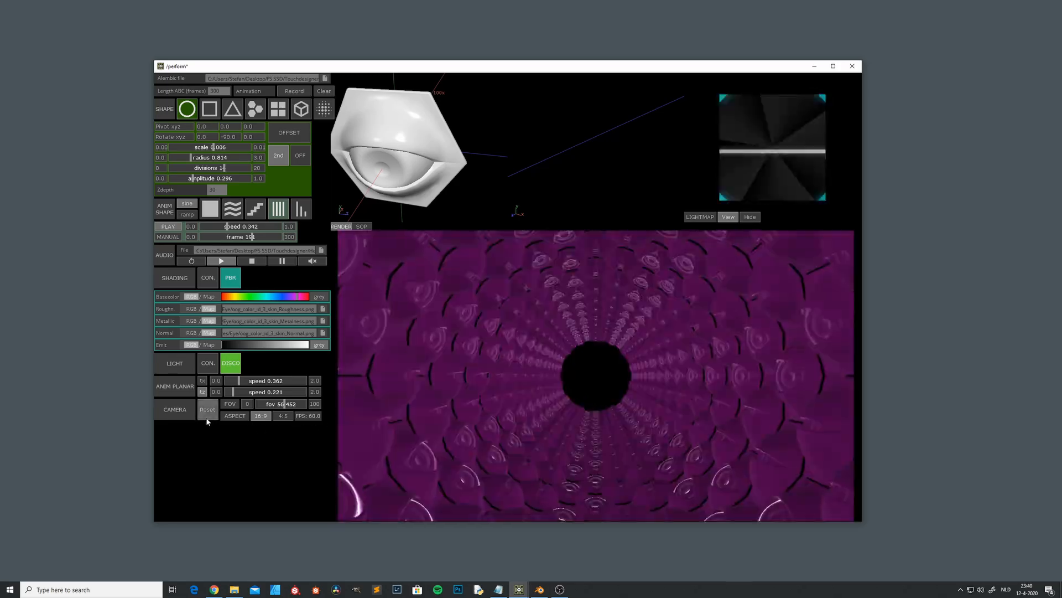
Widen the camera FOV to about 62 and preview the 4:5 aspect ratio before returning to 16:9.
{"action": "left_click_drag", "start_coordinate": [282, 407], "coordinate": [290, 406]}
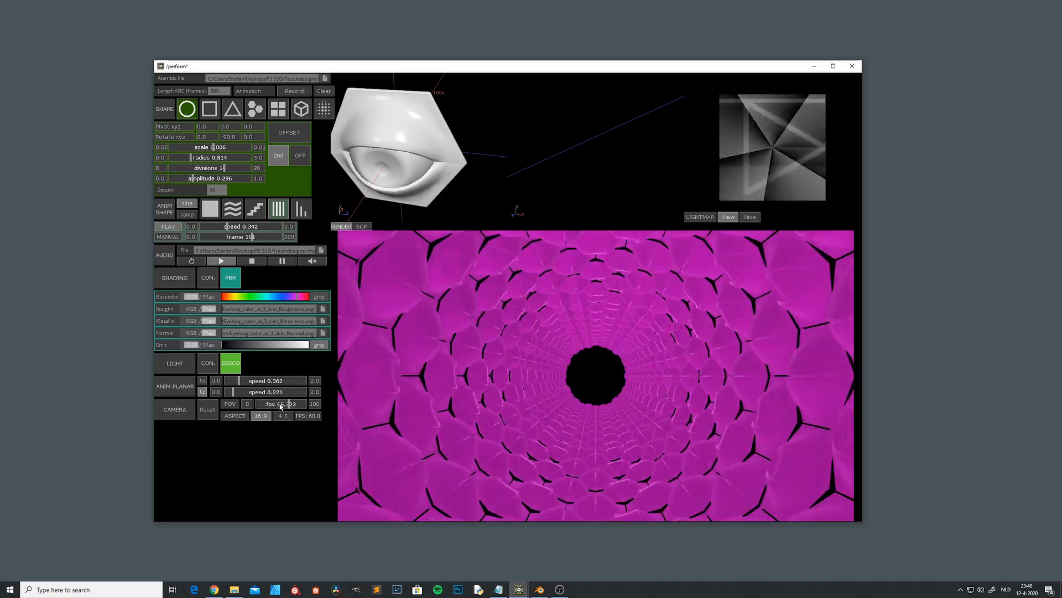
{"action": "left_click_drag", "start_coordinate": [291, 405], "coordinate": [288, 404]}
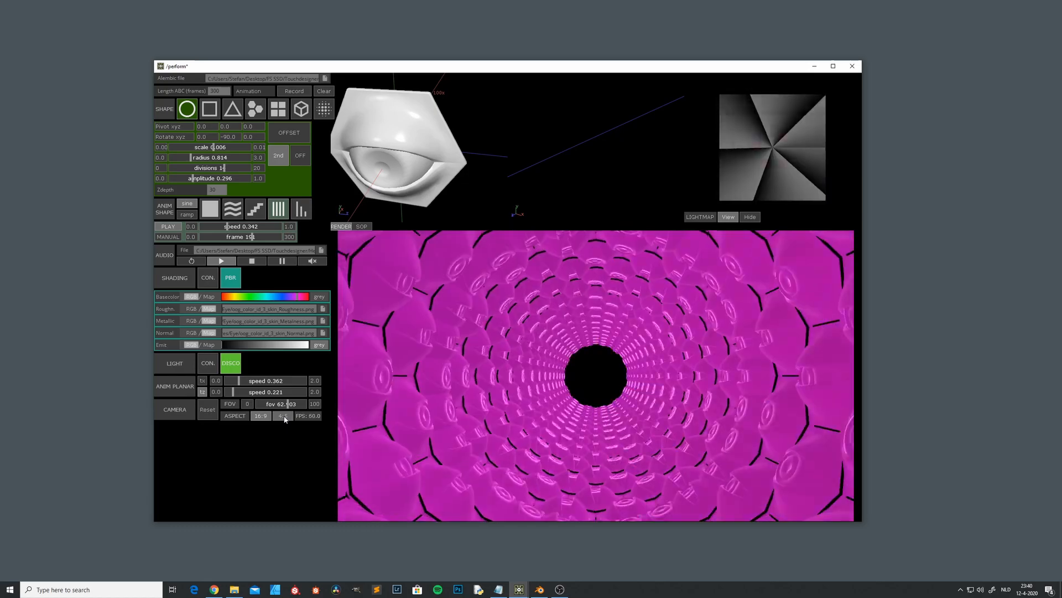
{"action": "left_click", "coordinate": [280, 417]}
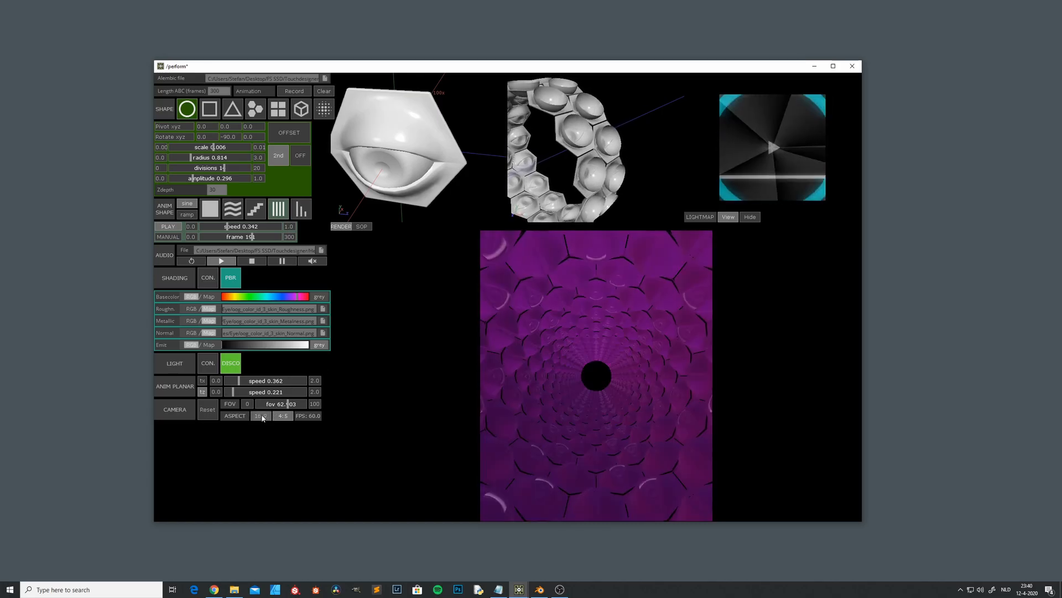
{"action": "left_click", "coordinate": [265, 416]}
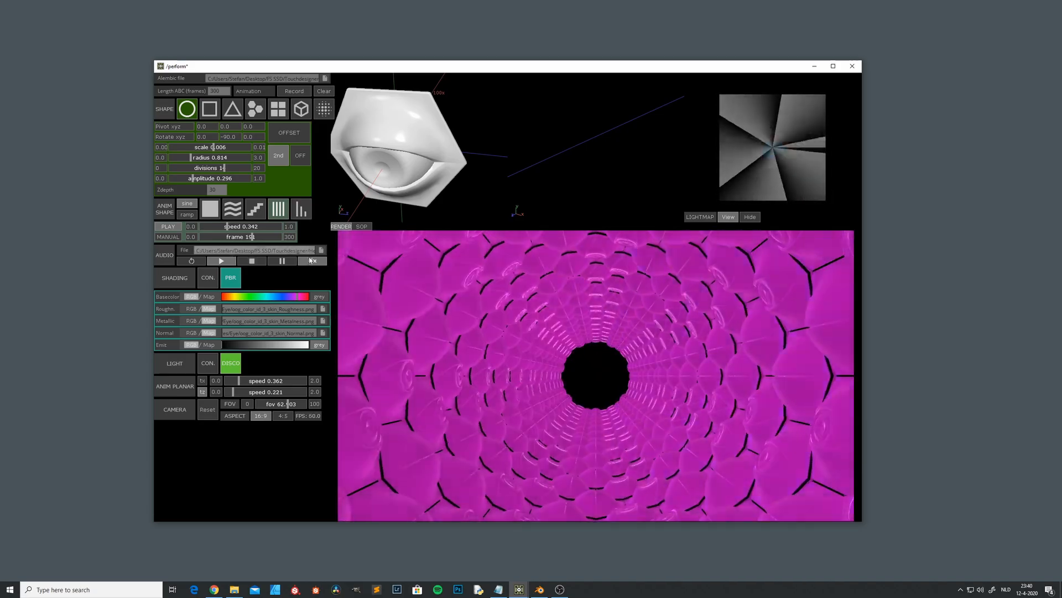
Stop the audio playback and load hex loop.ABC as the Alembic file.
{"action": "left_click", "coordinate": [313, 261]}
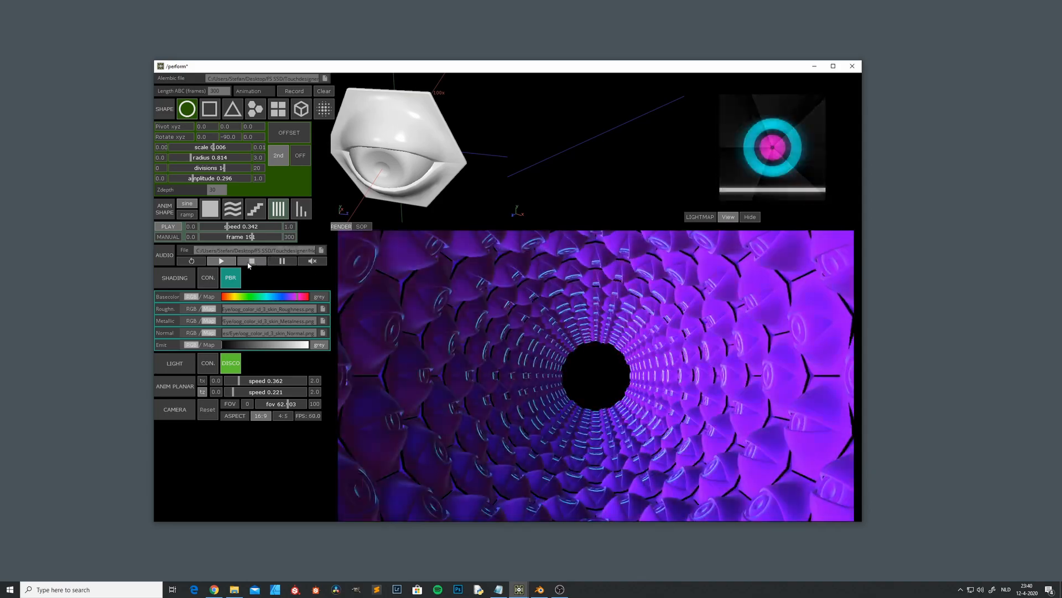
{"action": "left_click", "coordinate": [252, 261]}
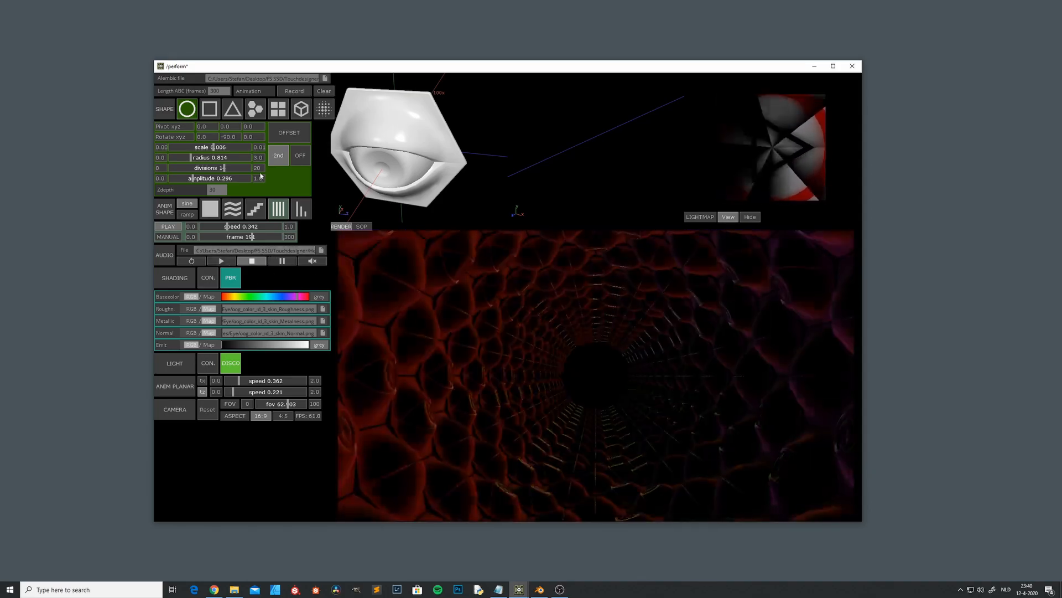
{"action": "left_click", "coordinate": [325, 80]}
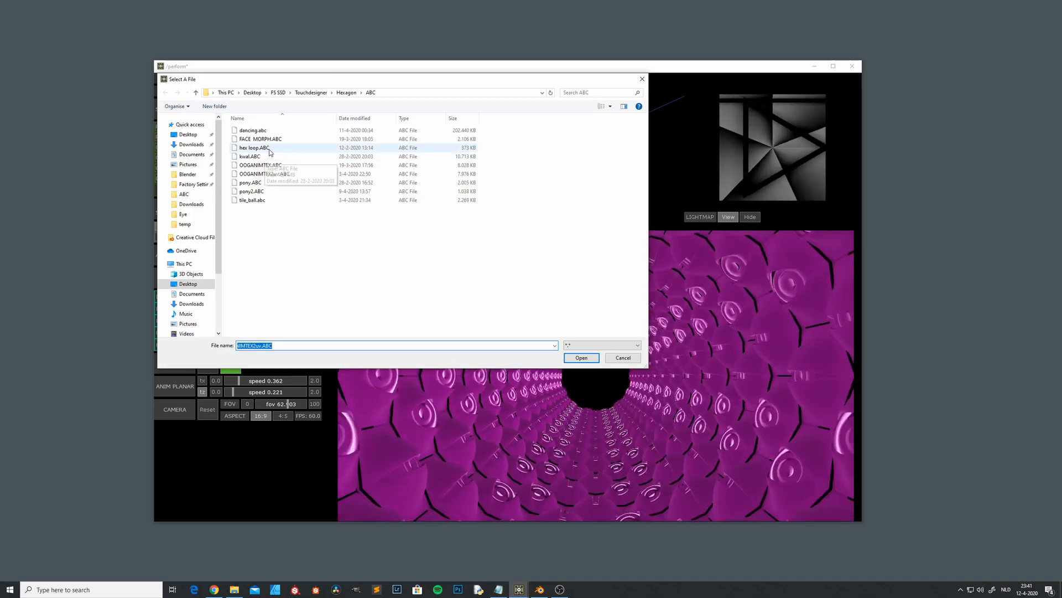
{"action": "left_click", "coordinate": [580, 358]}
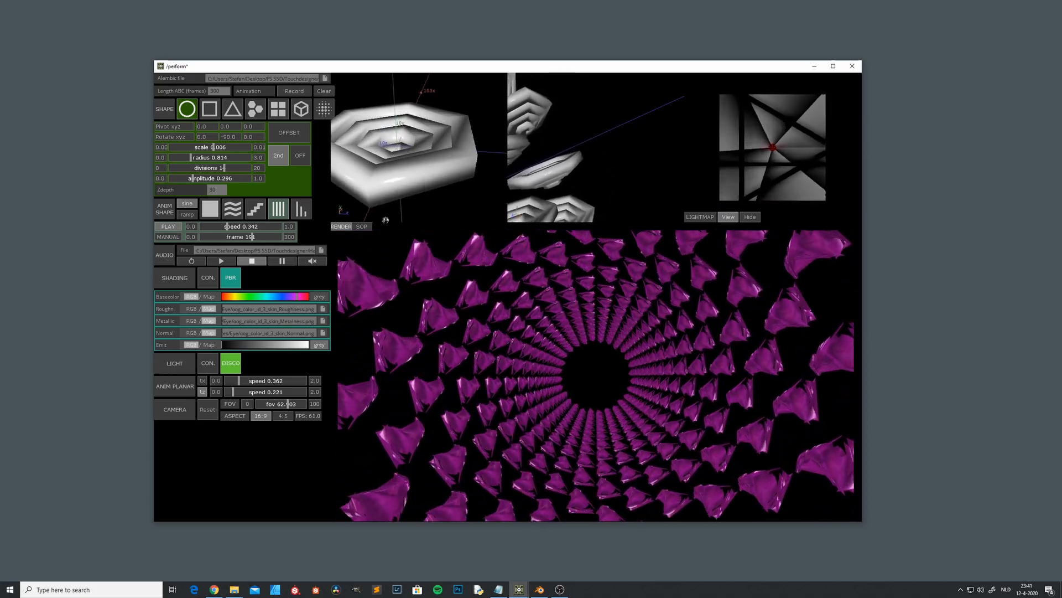
Show the circular tube in the SOP view and turn off the tz planar animation.
{"action": "left_click", "coordinate": [362, 227]}
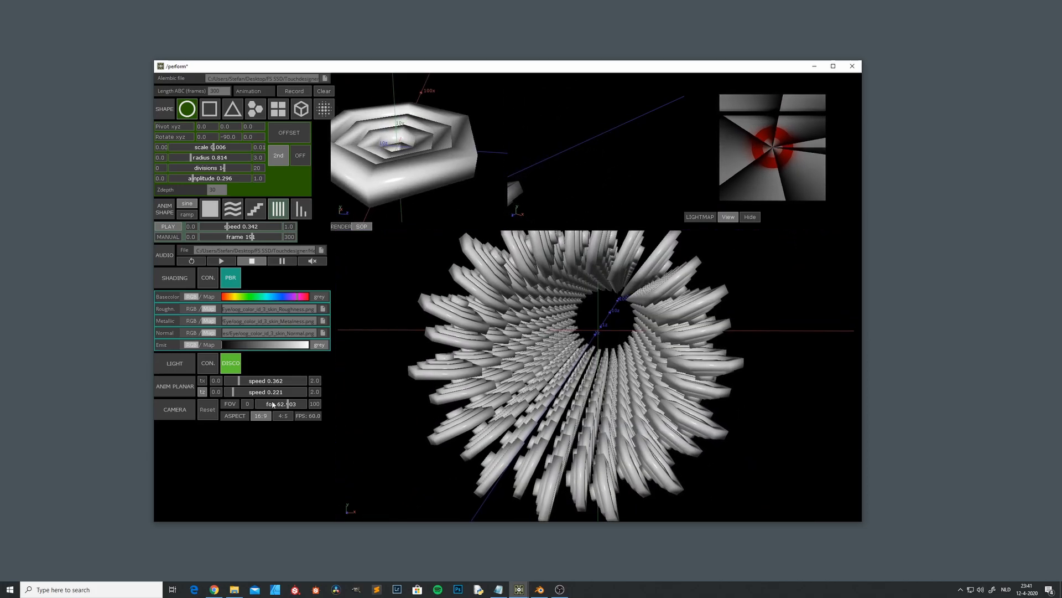
{"action": "left_click", "coordinate": [202, 394]}
{"action": "mouse_move", "coordinate": [613, 352]}
{"action": "left_mouse_down"}
{"action": "mouse_move", "coordinate": [570, 354]}
{"action": "mouse_move", "coordinate": [602, 352]}
{"action": "left_mouse_up"}
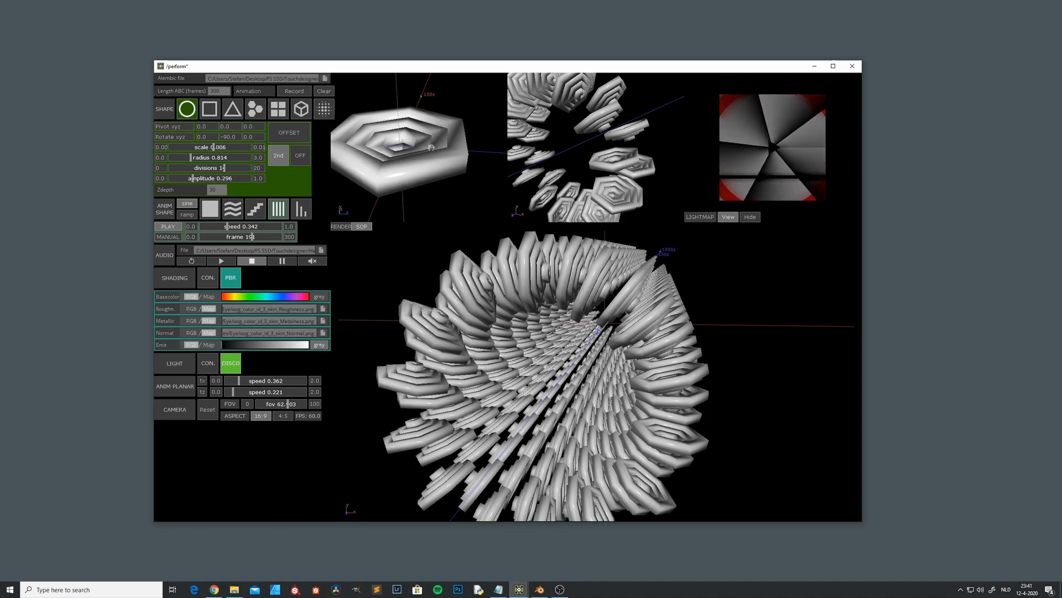
{"action": "mouse_move", "coordinate": [500, 351]}
{"action": "left_mouse_down"}
{"action": "mouse_move", "coordinate": [540, 331]}
{"action": "mouse_move", "coordinate": [509, 346]}
{"action": "left_mouse_up"}
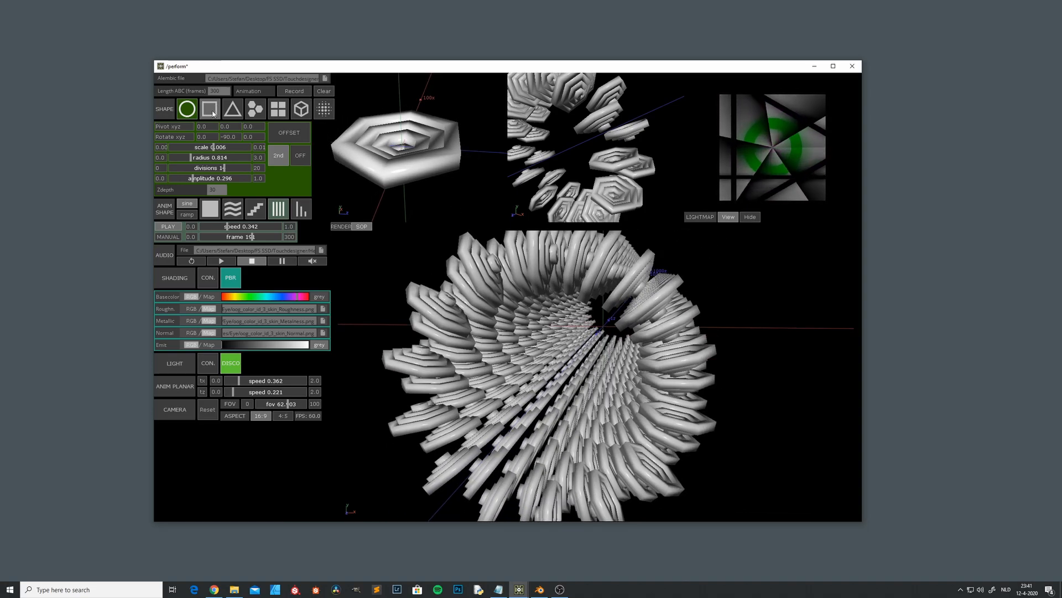
Switch the instancing shape to the square tube and reduce its scale to 0.003.
{"action": "left_click", "coordinate": [214, 114]}
{"action": "left_click_drag", "start_coordinate": [587, 326], "coordinate": [557, 330]}
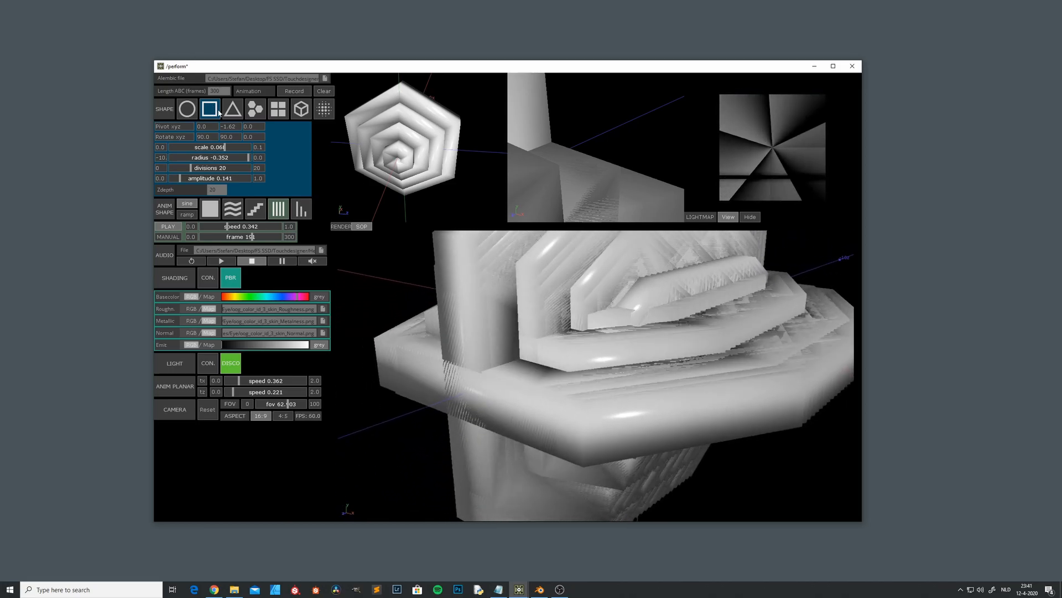
{"action": "left_click_drag", "start_coordinate": [225, 148], "coordinate": [172, 153]}
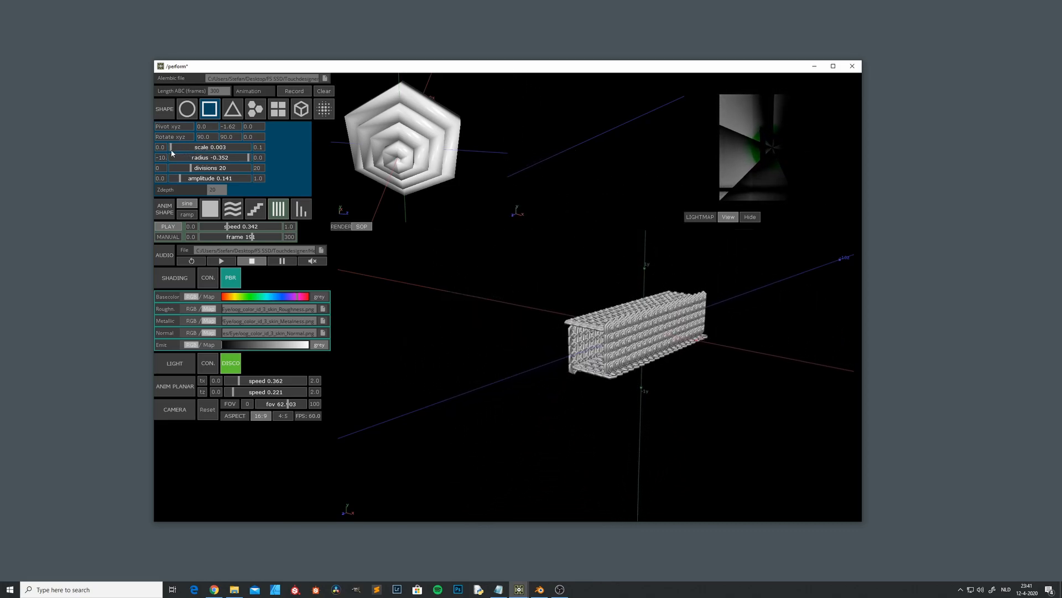
{"action": "scroll", "coordinate": [595, 376], "scroll_direction": "up", "scroll_amount": 5}
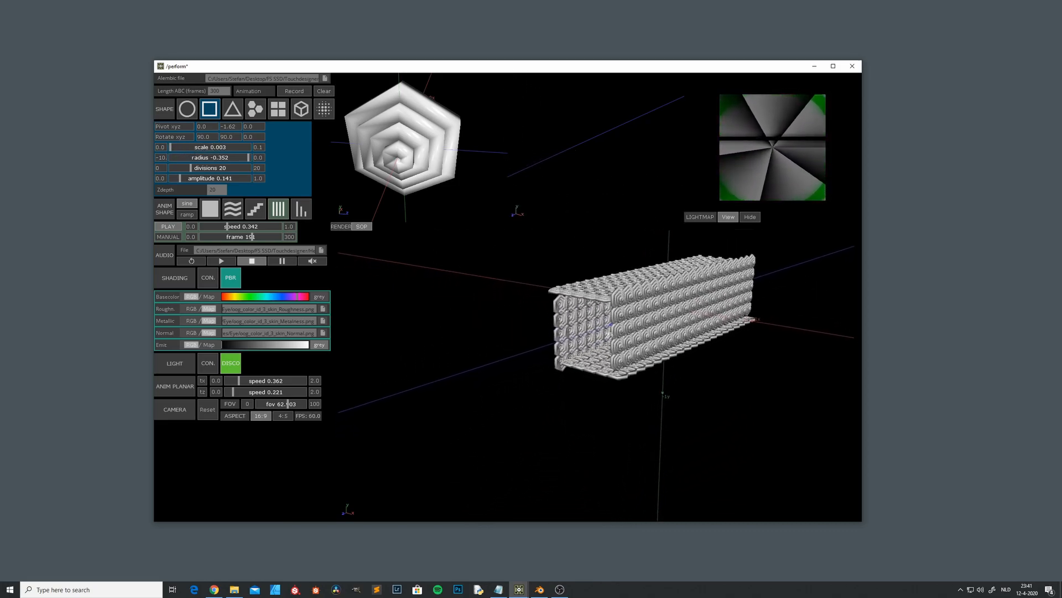
{"action": "mouse_move", "coordinate": [594, 376]}
{"action": "left_mouse_down"}
{"action": "mouse_move", "coordinate": [618, 359]}
{"action": "mouse_move", "coordinate": [587, 378]}
{"action": "mouse_move", "coordinate": [588, 366]}
{"action": "left_mouse_up"}
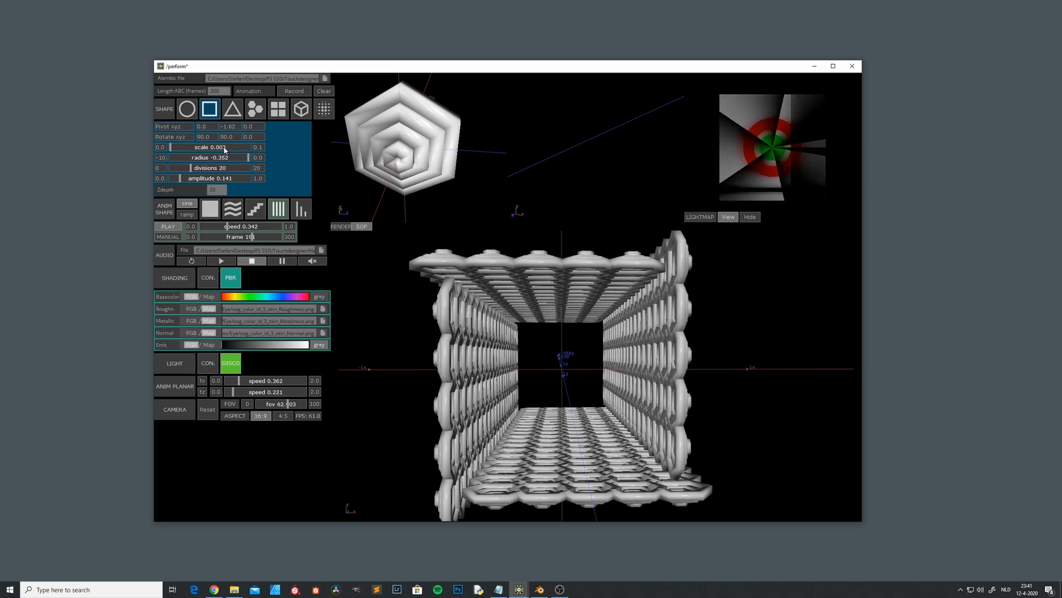
{"action": "mouse_move", "coordinate": [374, 134]}
{"action": "left_mouse_down"}
{"action": "mouse_move", "coordinate": [422, 137]}
{"action": "mouse_move", "coordinate": [362, 143]}
{"action": "left_mouse_up"}
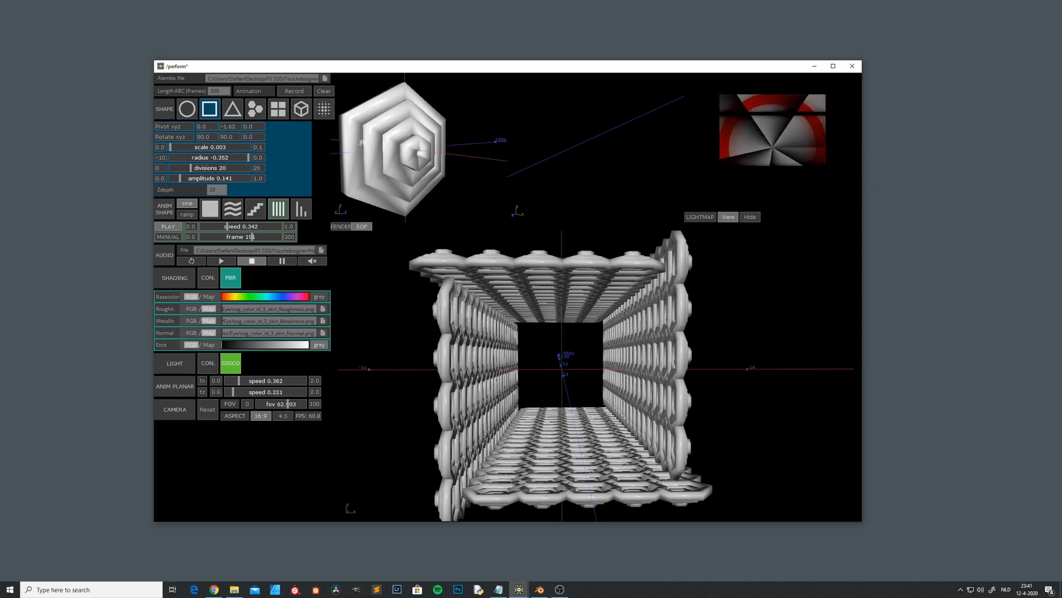
Switch the instancing shape to the hexagon grid and inspect it from several angles.
{"action": "left_click", "coordinate": [258, 110]}
{"action": "middle_click_drag", "start_coordinate": [582, 298], "coordinate": [549, 324]}
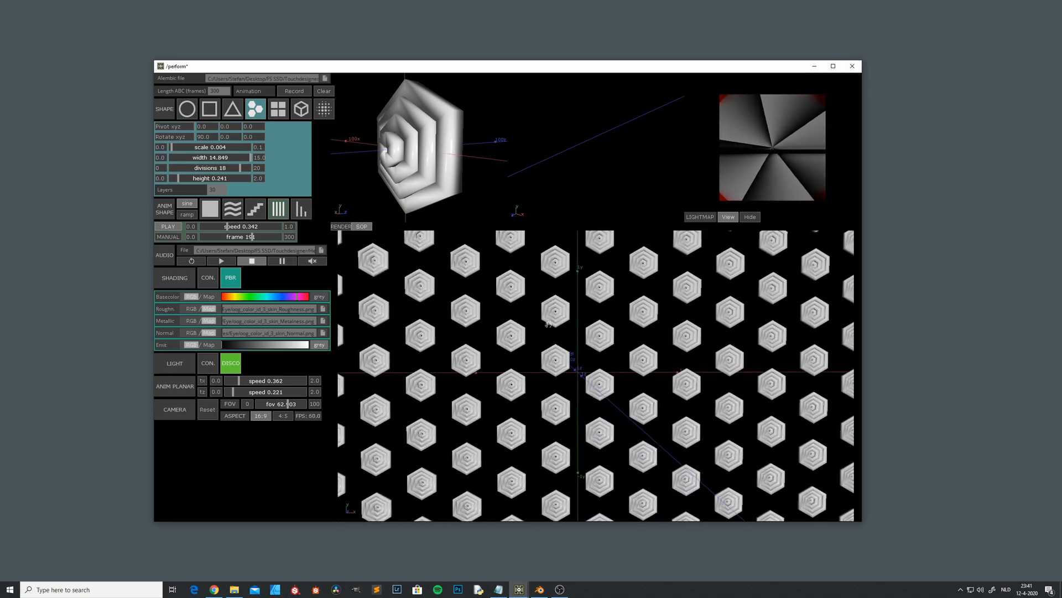
{"action": "left_click_drag", "start_coordinate": [614, 321], "coordinate": [562, 349]}
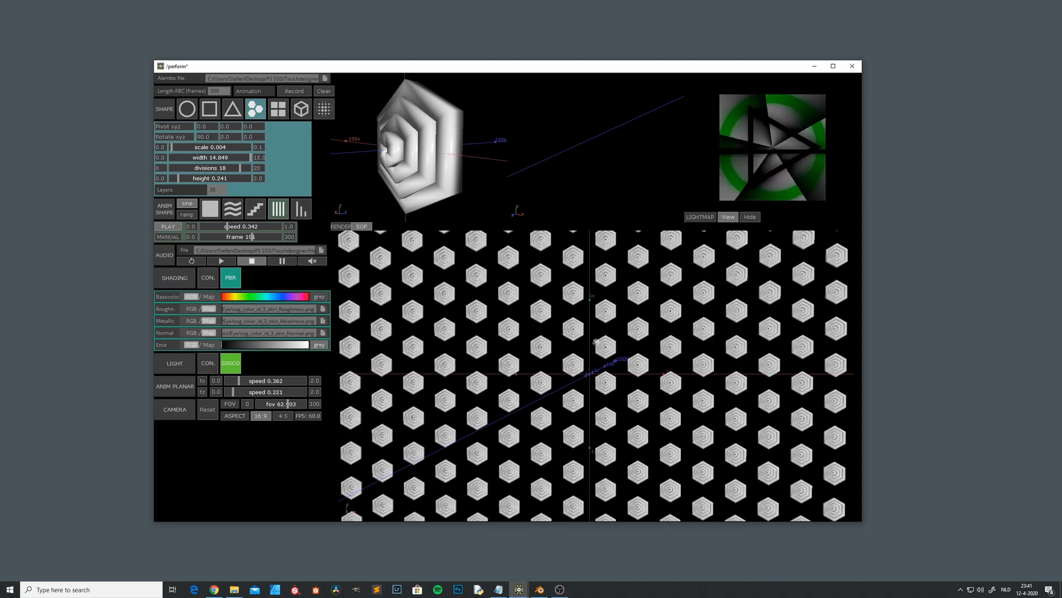
{"action": "mouse_move", "coordinate": [565, 319]}
{"action": "left_mouse_down"}
{"action": "mouse_move", "coordinate": [530, 336]}
{"action": "mouse_move", "coordinate": [581, 333]}
{"action": "mouse_move", "coordinate": [567, 334]}
{"action": "left_mouse_up"}
{"action": "left_click_drag", "start_coordinate": [387, 138], "coordinate": [443, 137]}
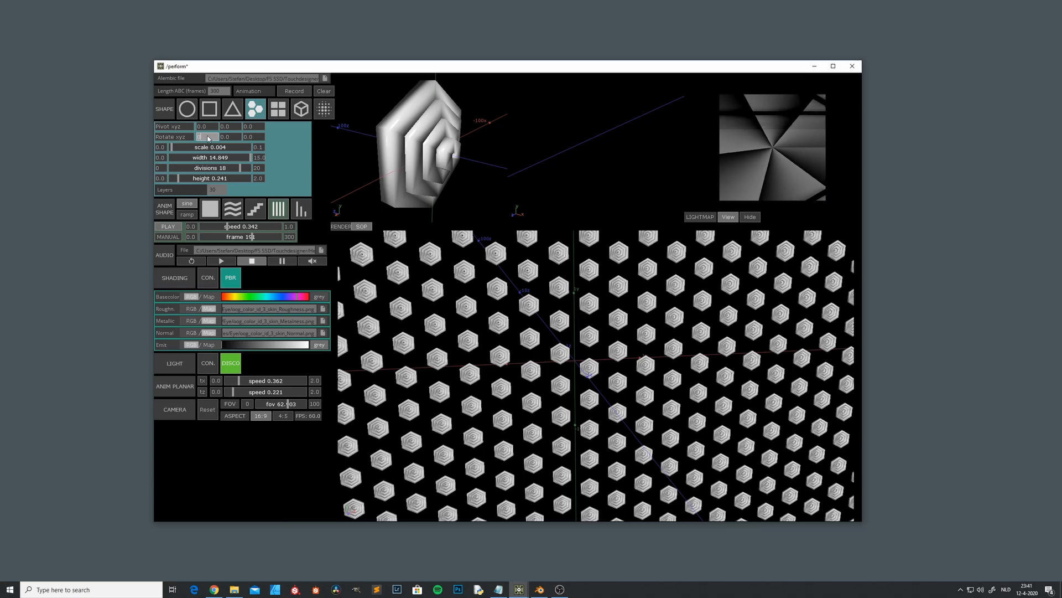
Try an X rotation of 0 on the hexagon instances and restore it to 90.
{"action": "key", "text": "Return"}
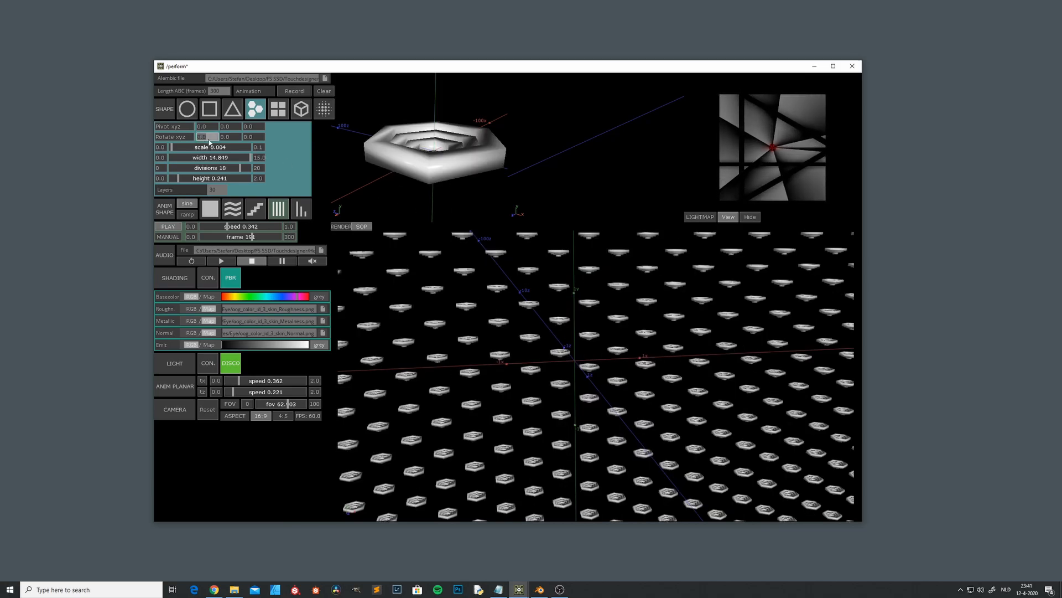
{"action": "type", "text": "0"}
{"action": "key", "text": "Return"}
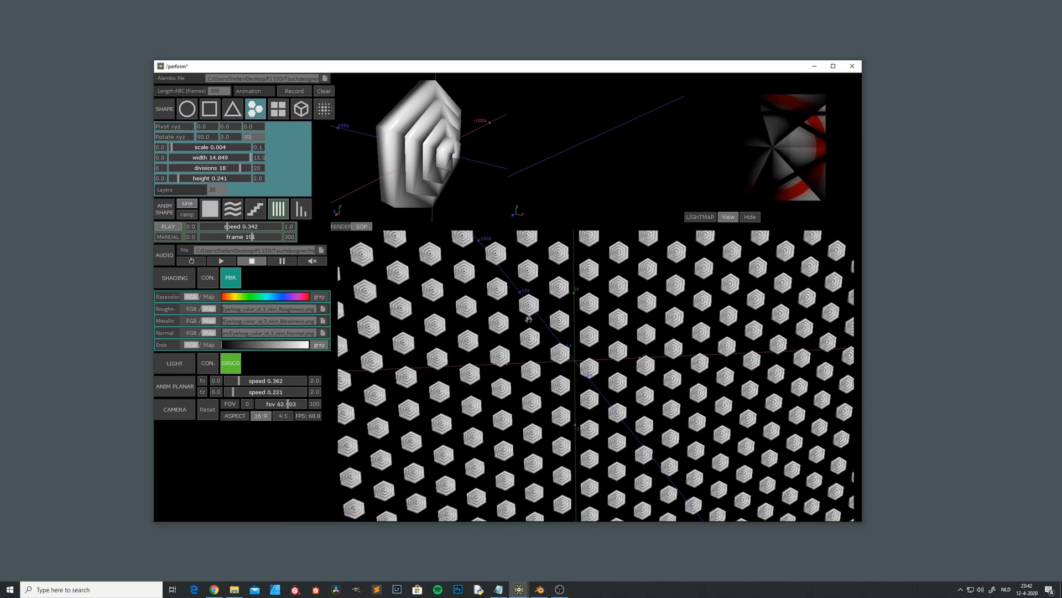
Set the instances' Z rotation to 90 and tighten the hexagon grid to a width of about 9 and a height of 0.151.
{"action": "type", "text": "90"}
{"action": "key", "text": "Return"}
{"action": "left_click_drag", "start_coordinate": [557, 365], "coordinate": [617, 375]}
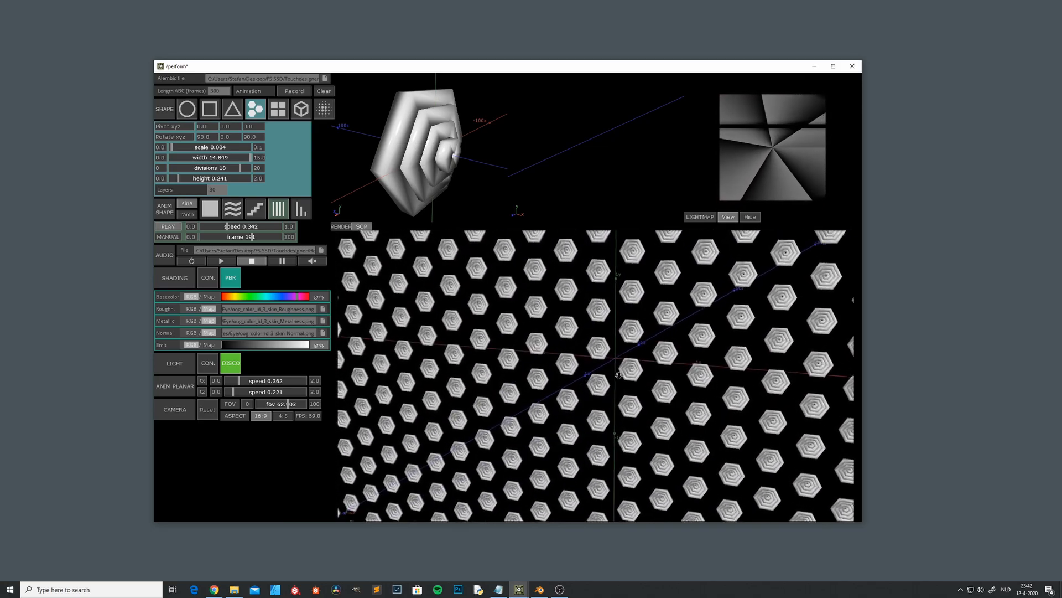
{"action": "scroll", "coordinate": [617, 375], "scroll_direction": "up", "scroll_amount": 2}
{"action": "left_click_drag", "start_coordinate": [251, 159], "coordinate": [175, 178]}
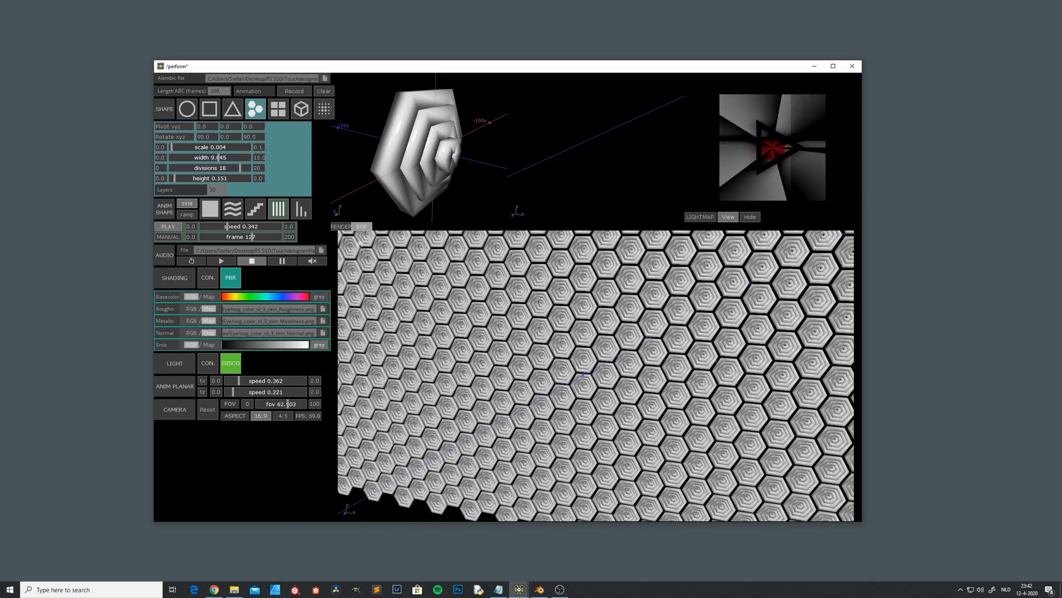
Switch the main view to the render and record the hexagon animation.
{"action": "left_click", "coordinate": [341, 227]}
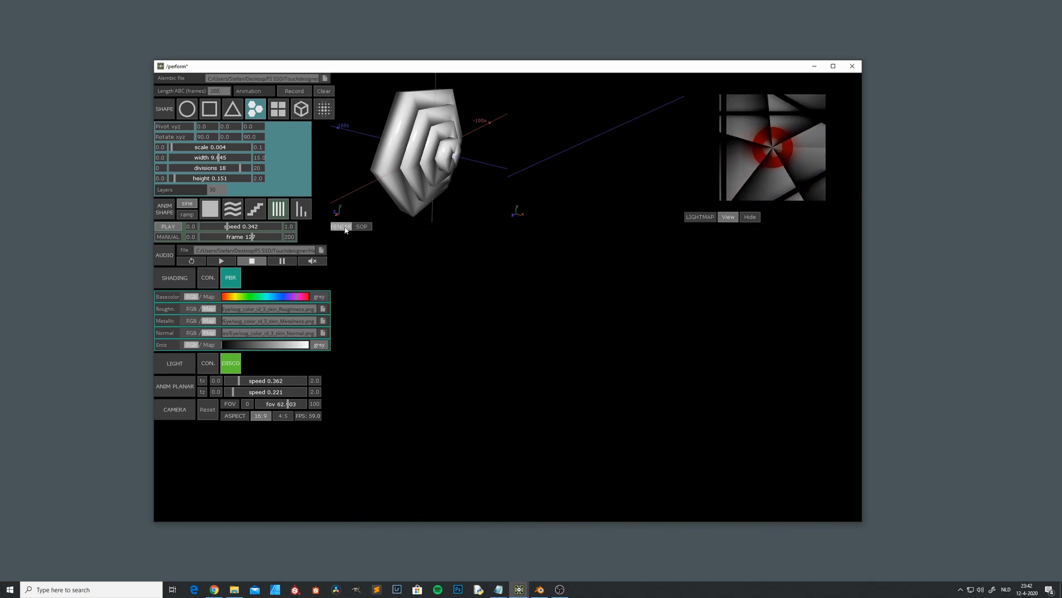
{"action": "left_click", "coordinate": [299, 92]}
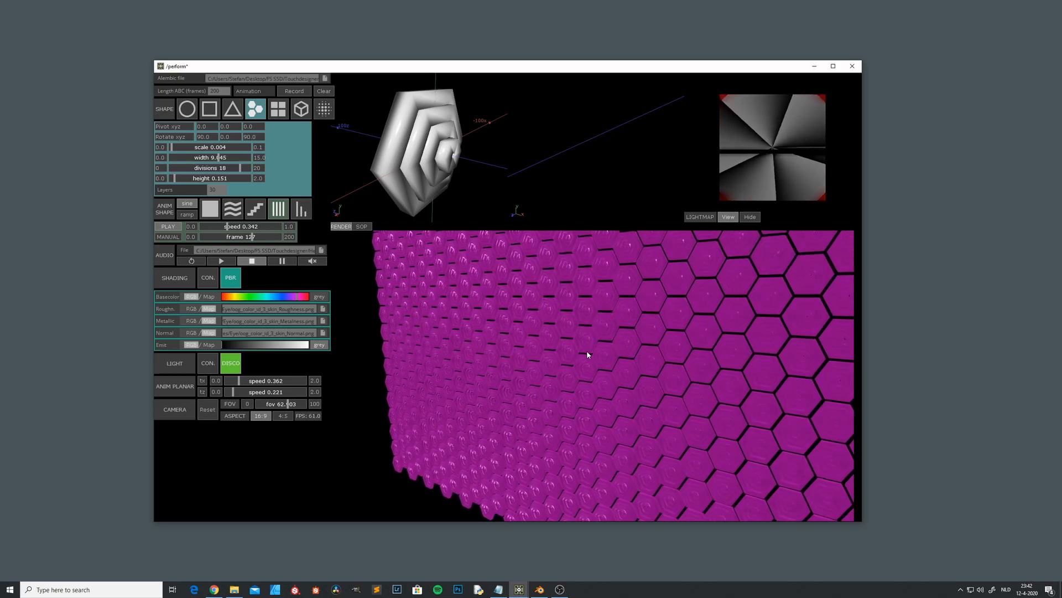
Switch to constant shading and load texture.png as the Basecolor map.
{"action": "left_click", "coordinate": [208, 277]}
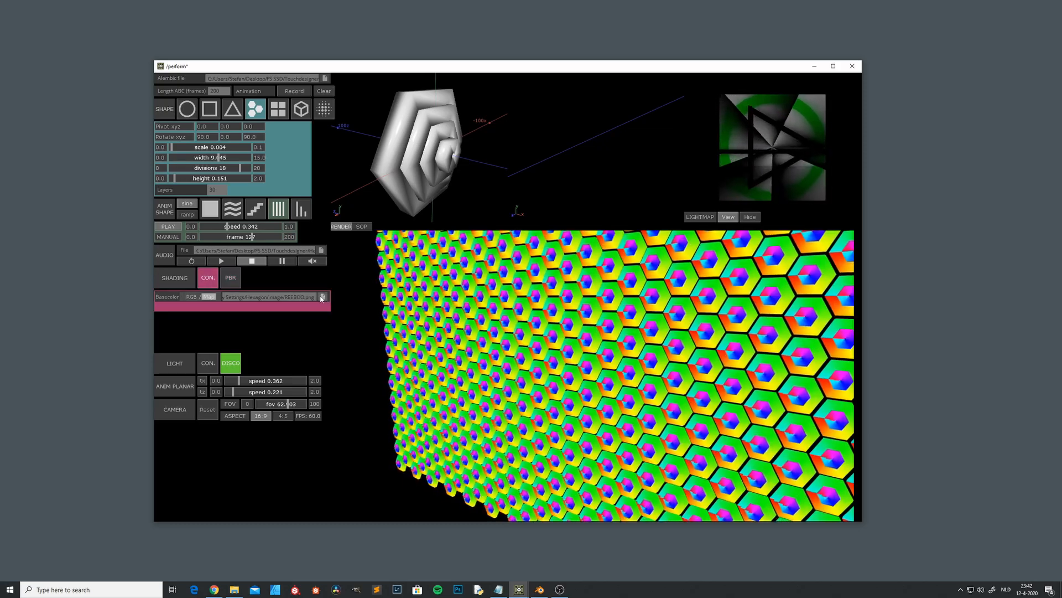
{"action": "left_click", "coordinate": [320, 297]}
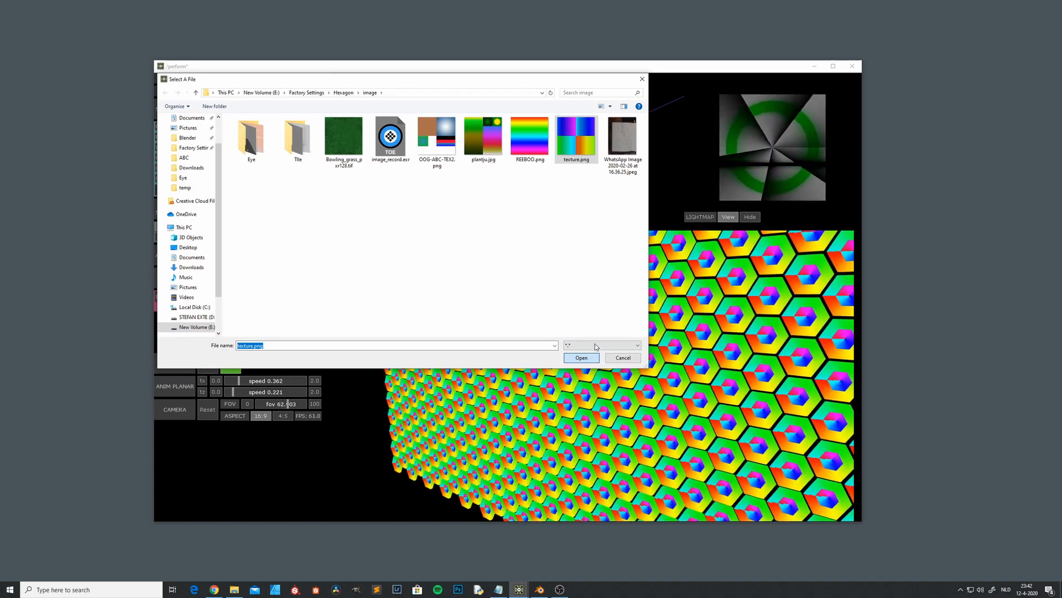
{"action": "left_click", "coordinate": [581, 356]}
Apply the wave animation pattern at a speed of 0.116 and view the textured hexagon wall from both sides.
{"action": "left_click_drag", "start_coordinate": [569, 363], "coordinate": [703, 378]}
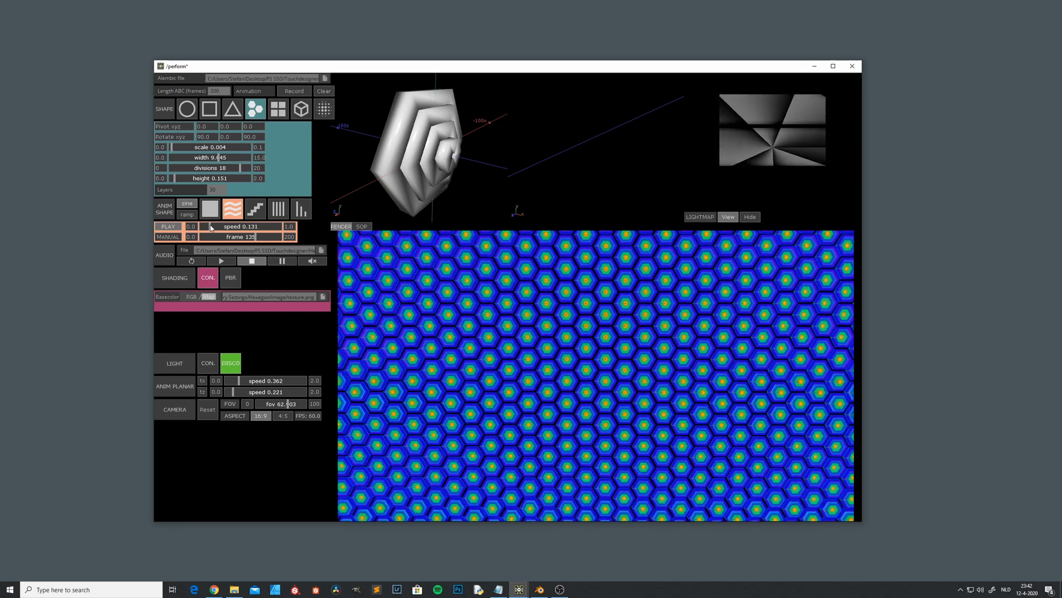
{"action": "left_click_drag", "start_coordinate": [658, 361], "coordinate": [592, 364]}
{"action": "scroll", "coordinate": [636, 381], "scroll_direction": "up", "scroll_amount": 5}
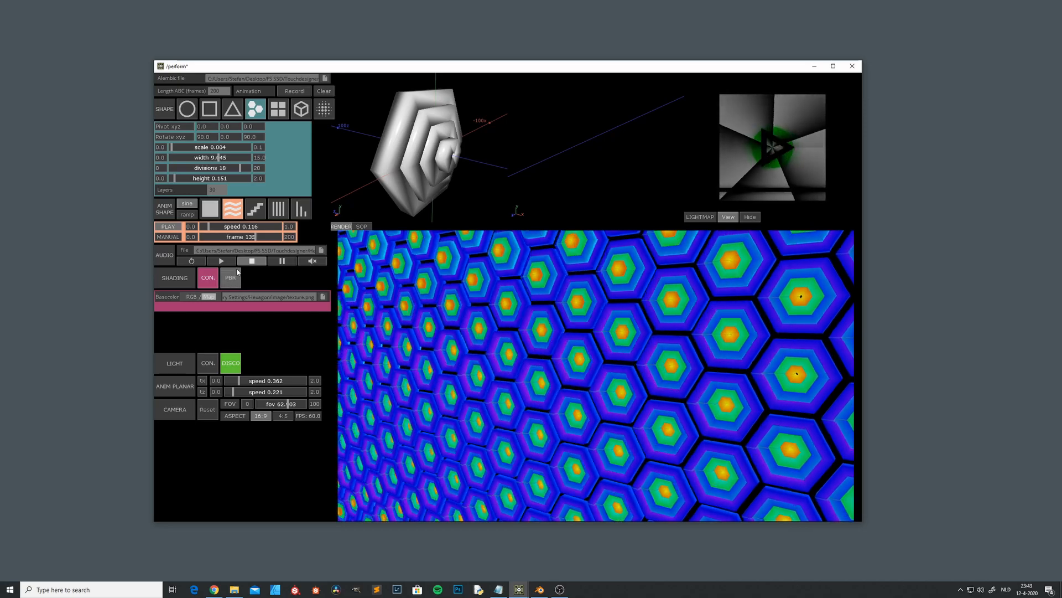
{"action": "left_click_drag", "start_coordinate": [509, 351], "coordinate": [613, 350]}
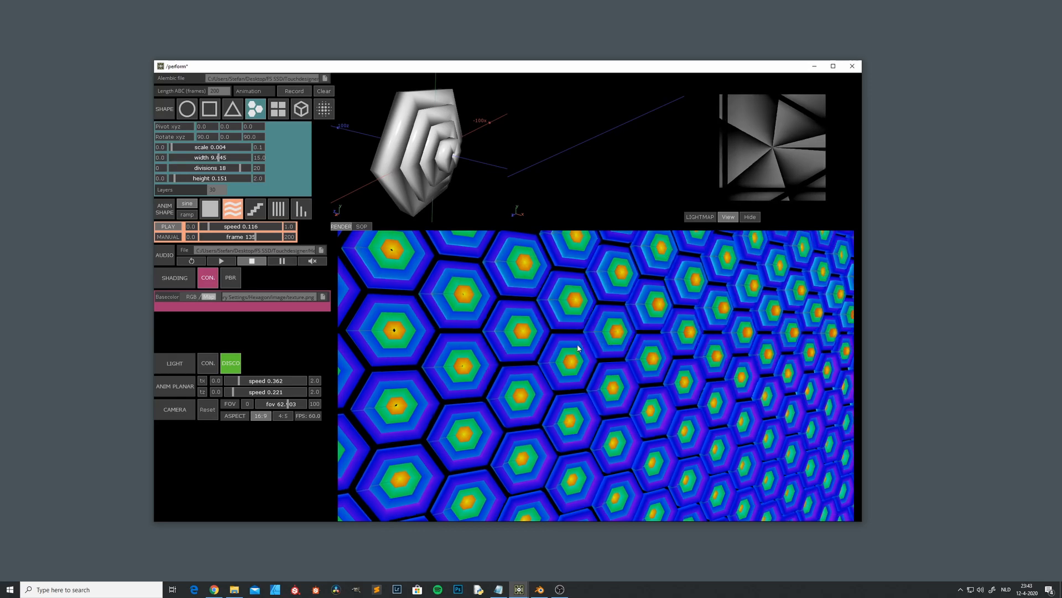
Arrange the instances as a flat square grid at a scale of 0.003 and inspect its geometry from an angle.
{"action": "left_click", "coordinate": [281, 112]}
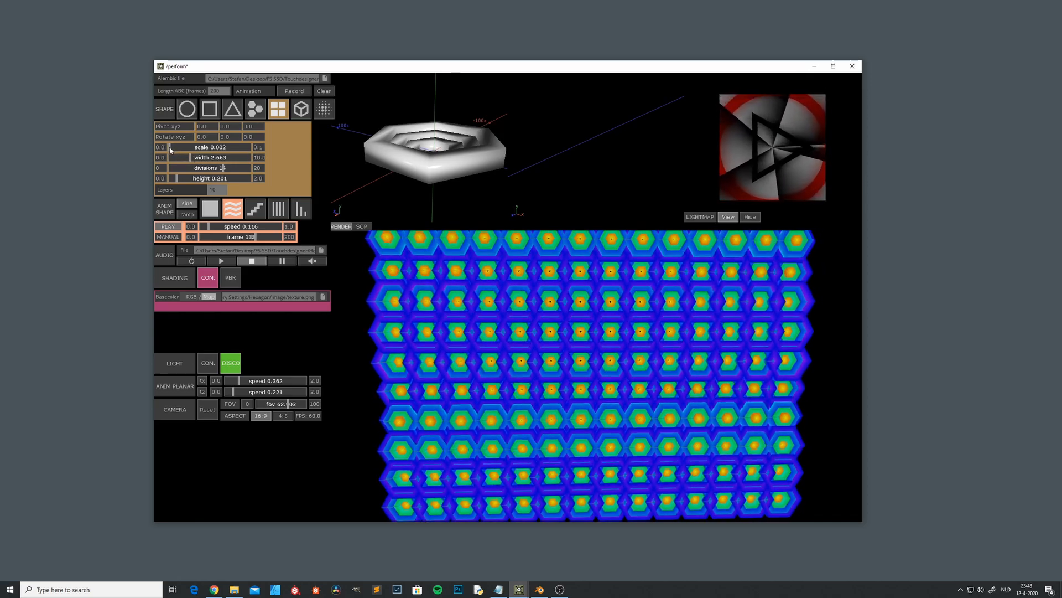
{"action": "left_click_drag", "start_coordinate": [165, 149], "coordinate": [172, 151]}
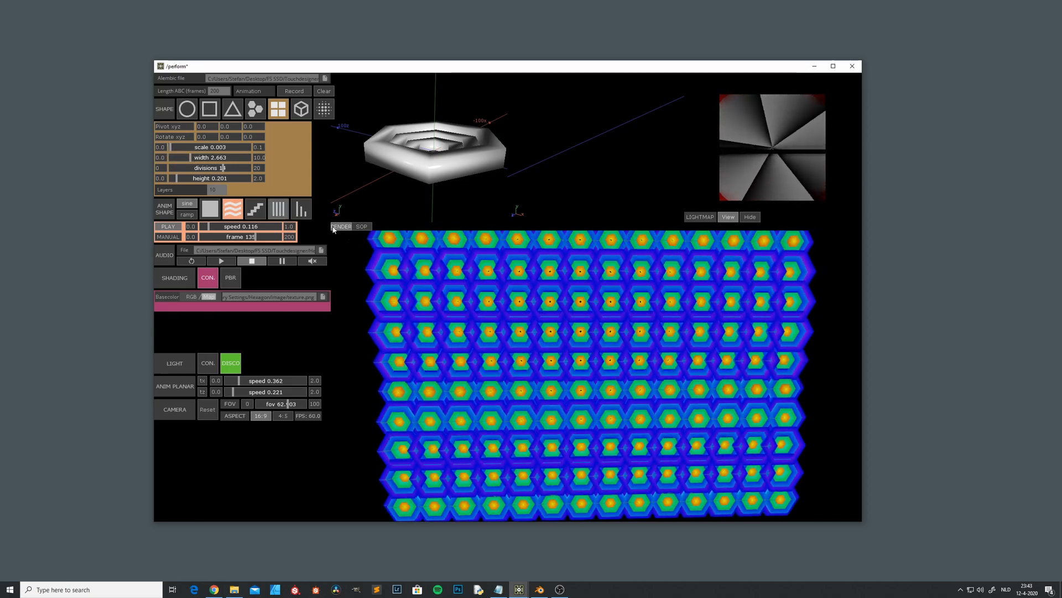
{"action": "left_click", "coordinate": [362, 226]}
{"action": "left_click_drag", "start_coordinate": [512, 296], "coordinate": [586, 309]}
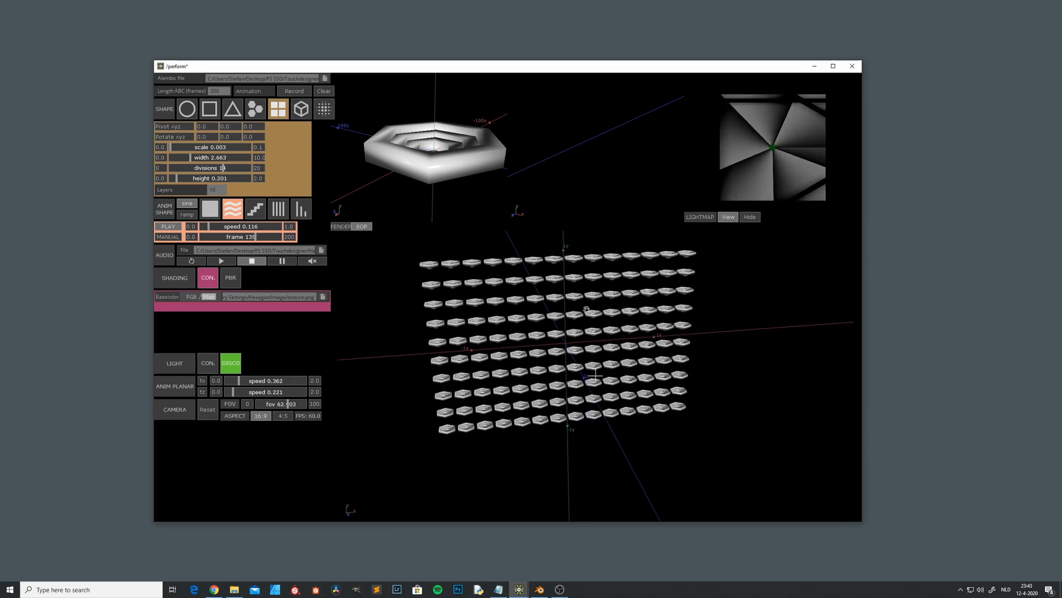
{"action": "left_click_drag", "start_coordinate": [484, 320], "coordinate": [540, 334]}
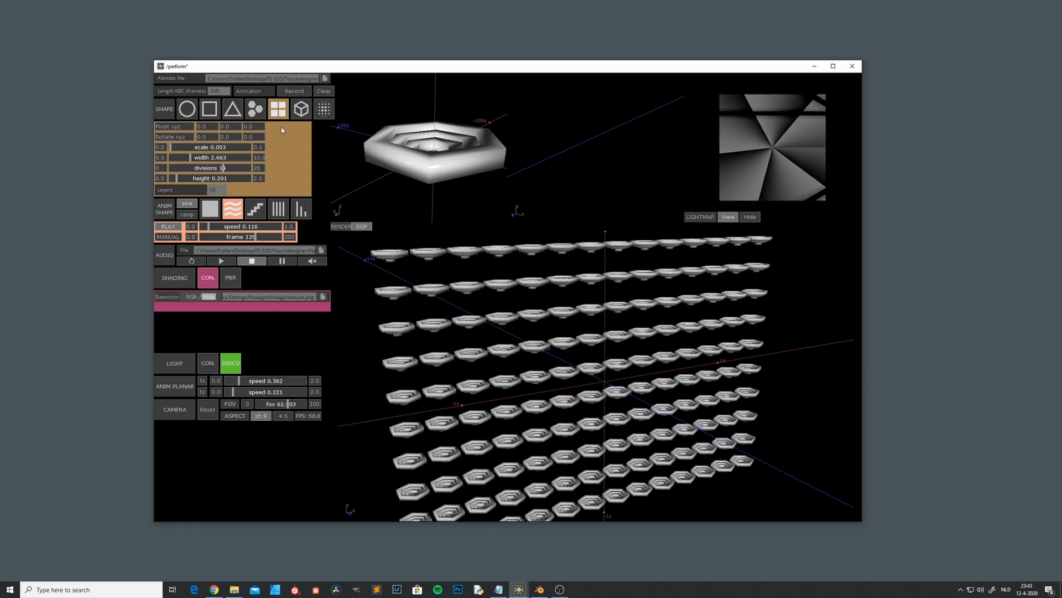
{"action": "left_click_drag", "start_coordinate": [418, 285], "coordinate": [433, 310]}
{"action": "mouse_move", "coordinate": [453, 334]}
{"action": "middle_mouse_down"}
{"action": "mouse_move", "coordinate": [505, 322]}
{"action": "mouse_move", "coordinate": [465, 329]}
{"action": "middle_mouse_up"}
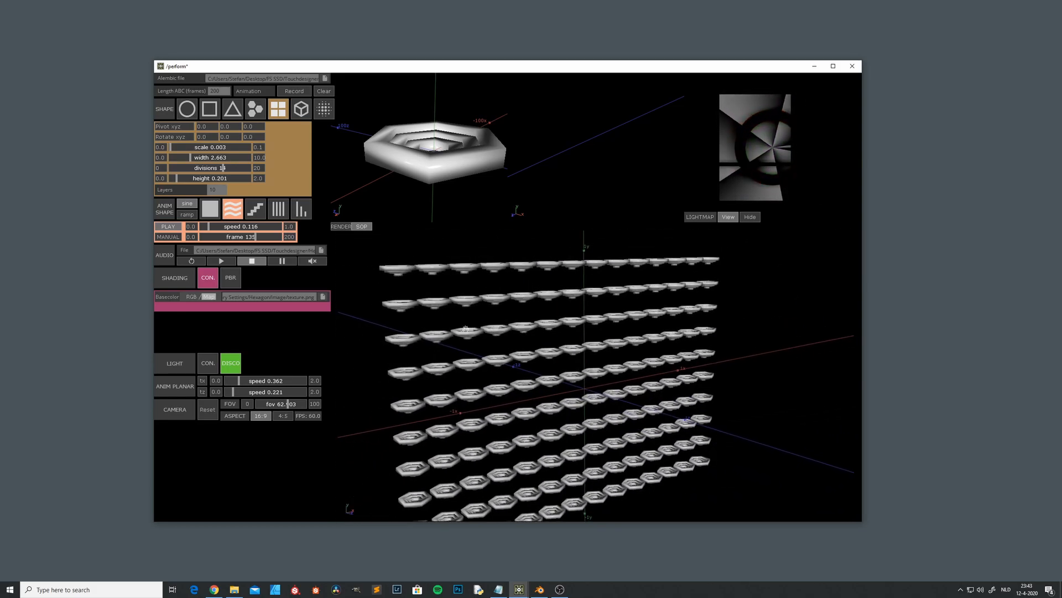
{"action": "left_click_drag", "start_coordinate": [465, 330], "coordinate": [494, 327]}
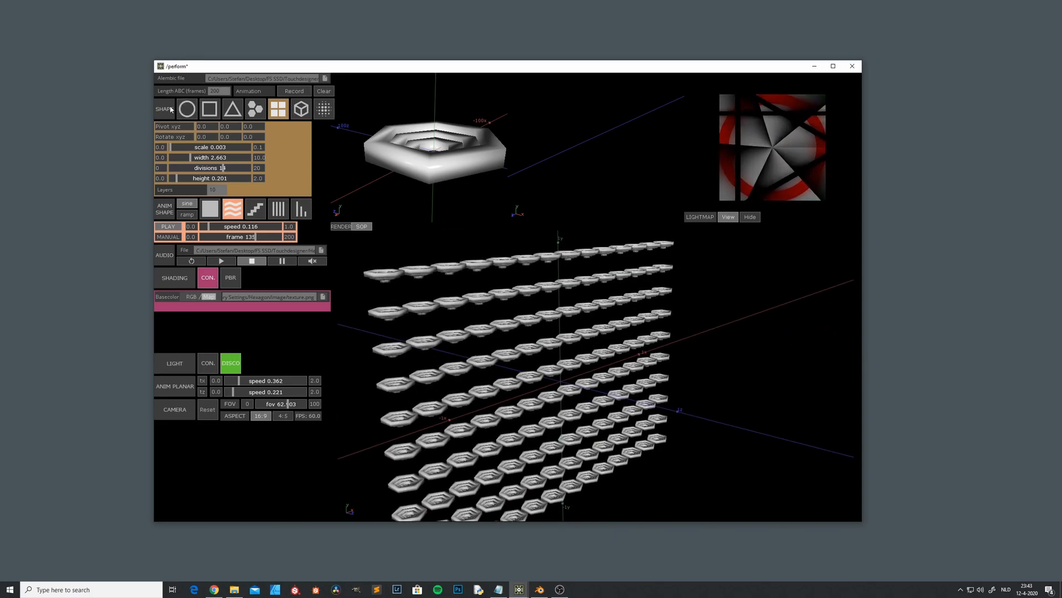
Match the hexagon shape's orientation by setting the square grid's X and Z rotation to 90, and show the textured render.
{"action": "left_click", "coordinate": [326, 110]}
{"action": "left_click", "coordinate": [277, 111]}
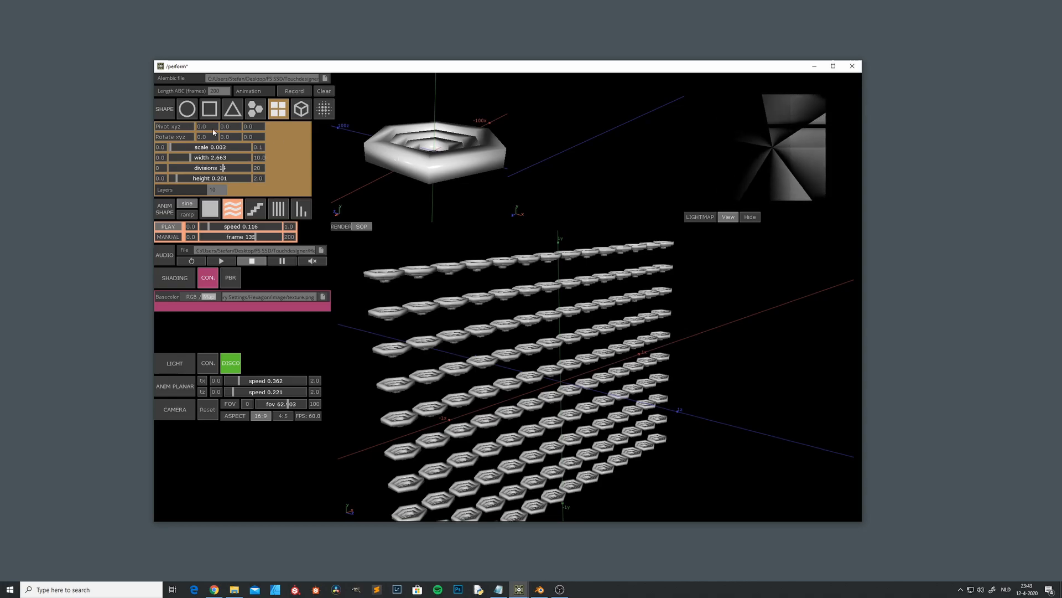
{"action": "left_click", "coordinate": [256, 110]}
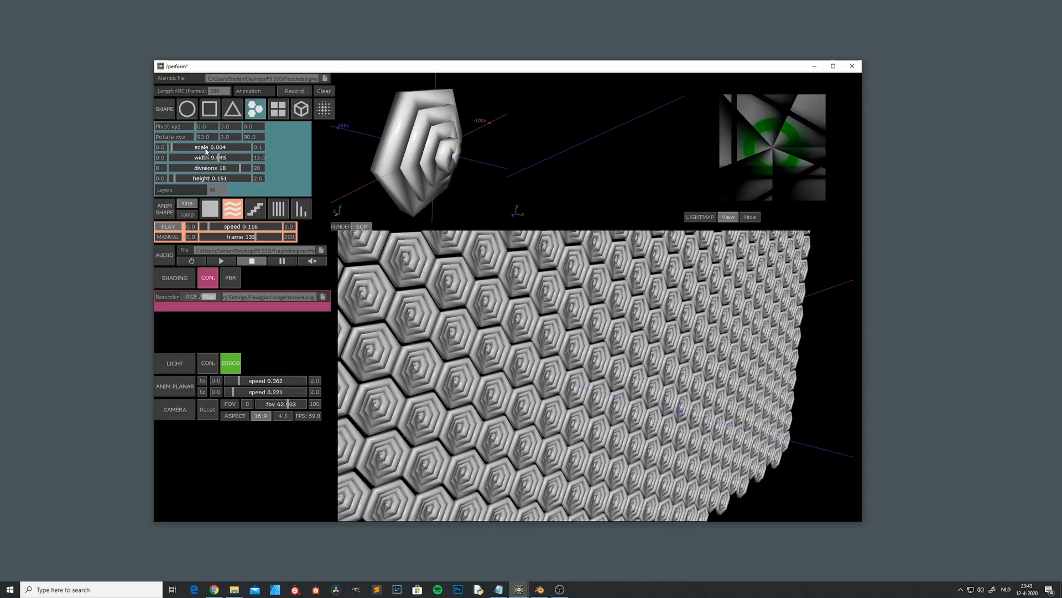
{"action": "left_click", "coordinate": [280, 111]}
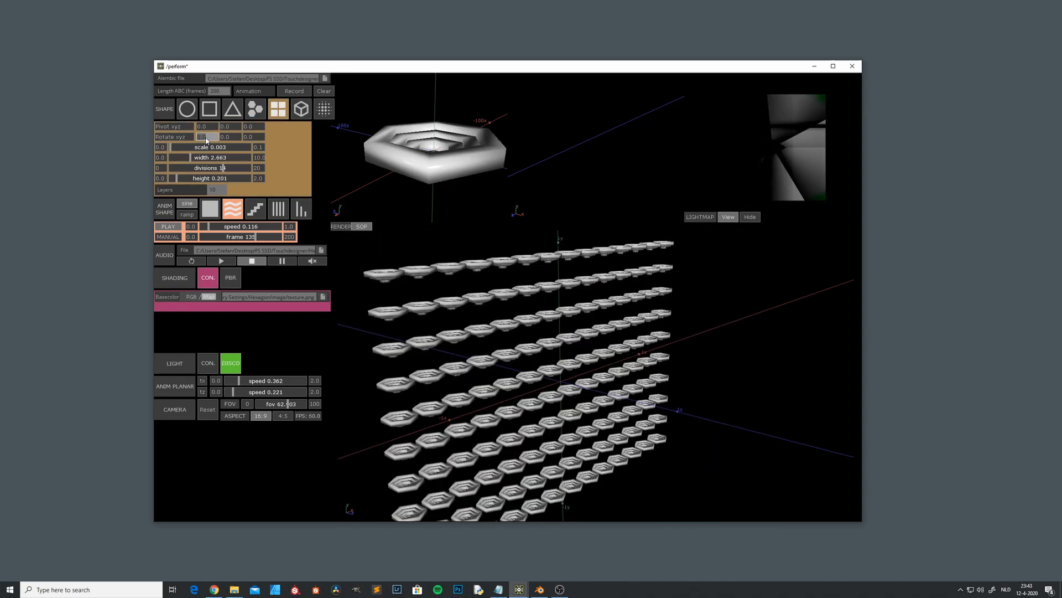
{"action": "left_click", "coordinate": [253, 138]}
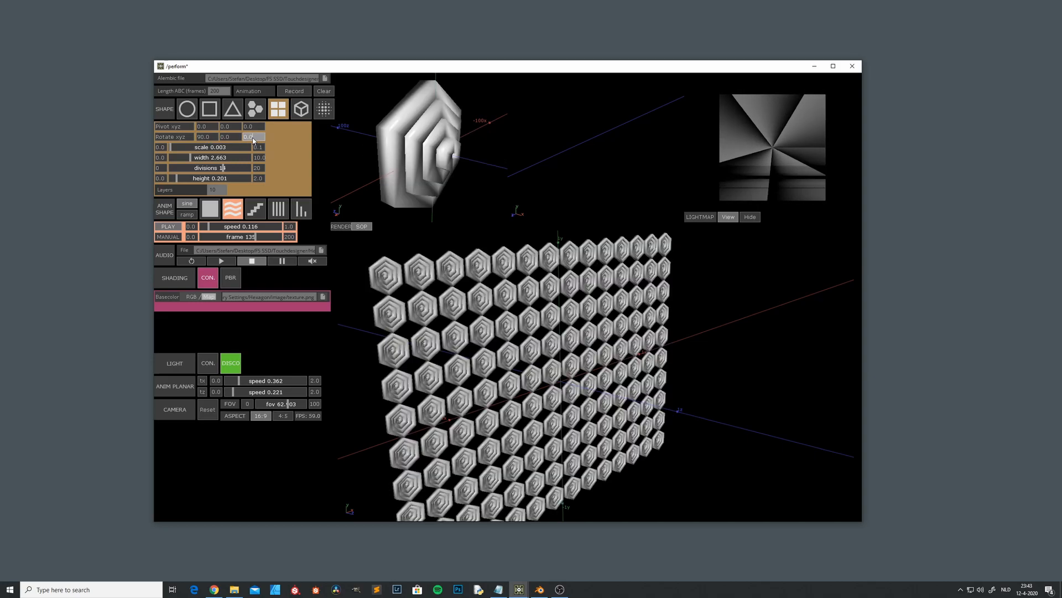
{"action": "type", "text": "90"}
{"action": "key", "text": "Return"}
{"action": "left_click_drag", "start_coordinate": [486, 291], "coordinate": [510, 343]}
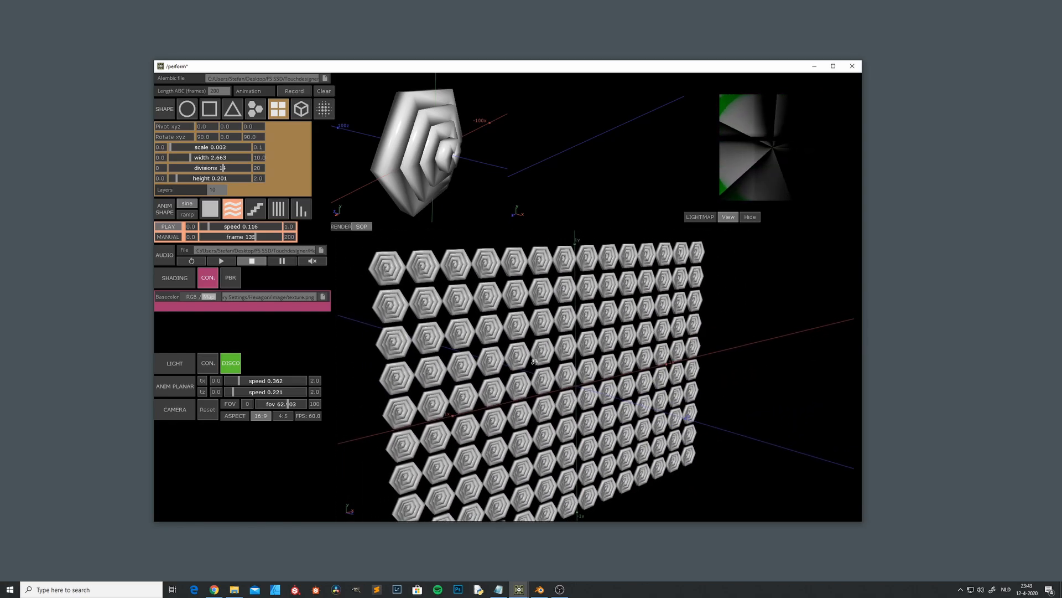
{"action": "left_click", "coordinate": [341, 227]}
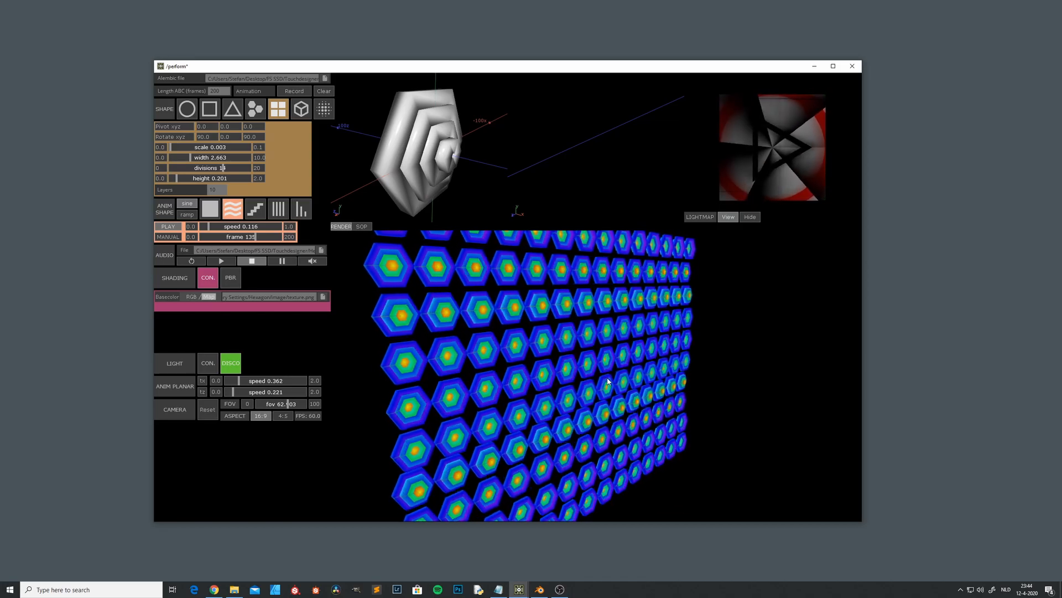
Arrange the instances as a cube at a scale of 0.005 and show it in the render.
{"action": "left_click", "coordinate": [304, 113]}
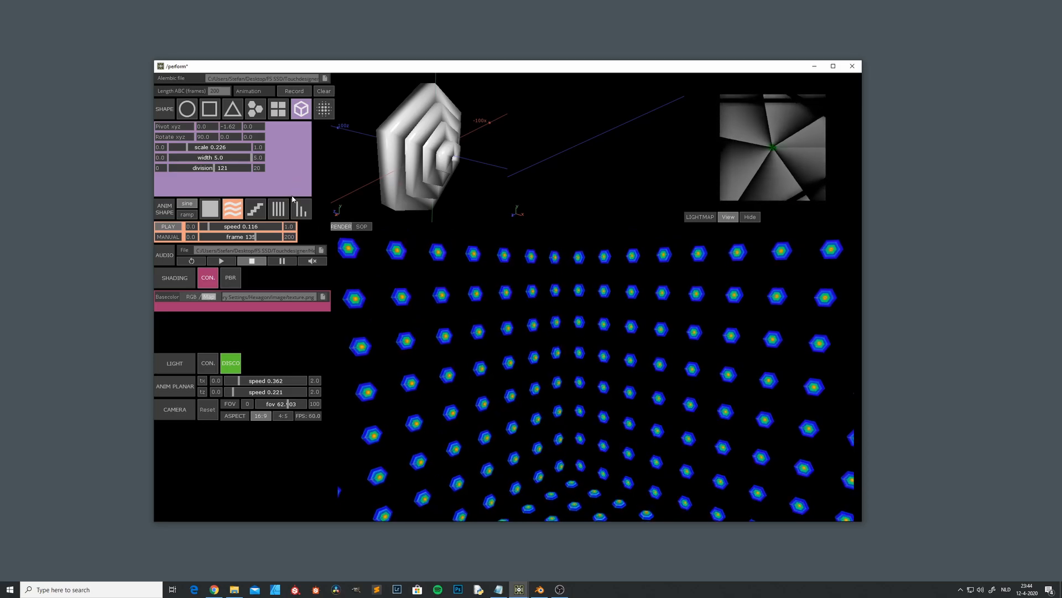
{"action": "left_click", "coordinate": [369, 228]}
{"action": "scroll", "coordinate": [603, 357], "scroll_direction": "down", "scroll_amount": 10}
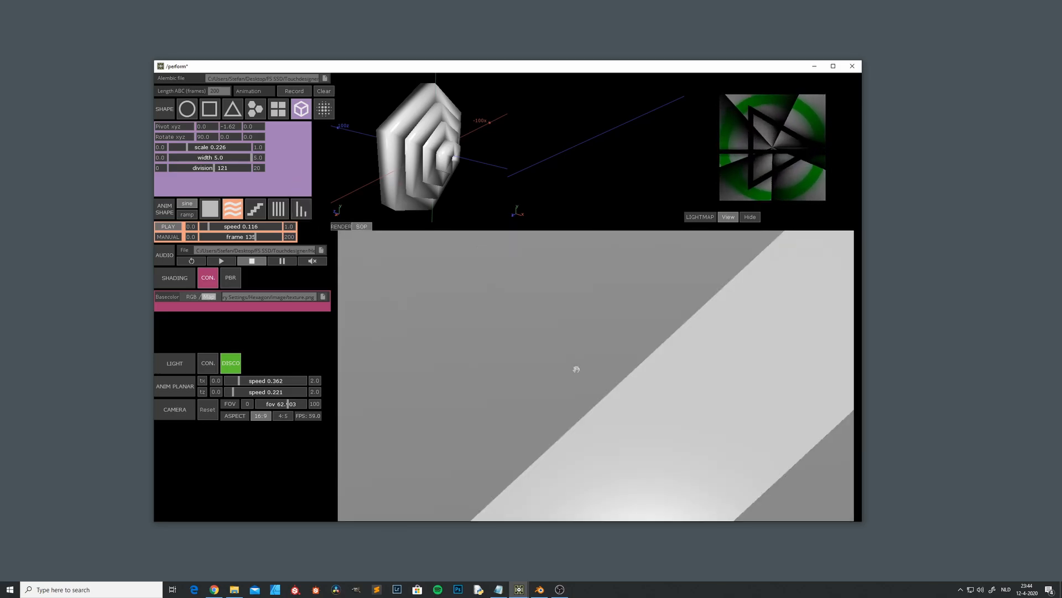
{"action": "scroll", "coordinate": [567, 366], "scroll_direction": "down", "scroll_amount": 2}
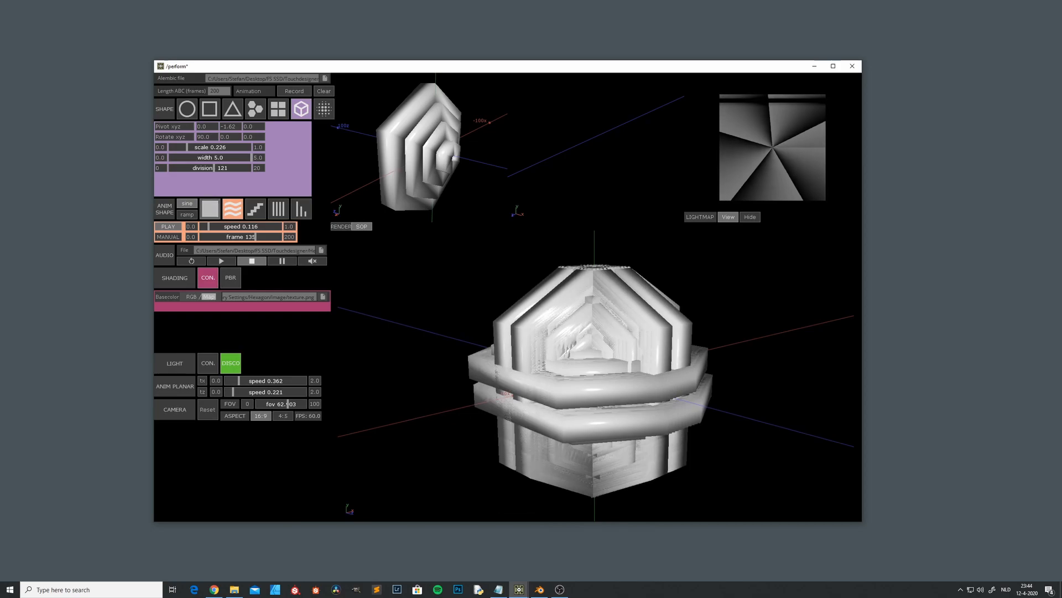
{"action": "left_click_drag", "start_coordinate": [190, 147], "coordinate": [171, 152]}
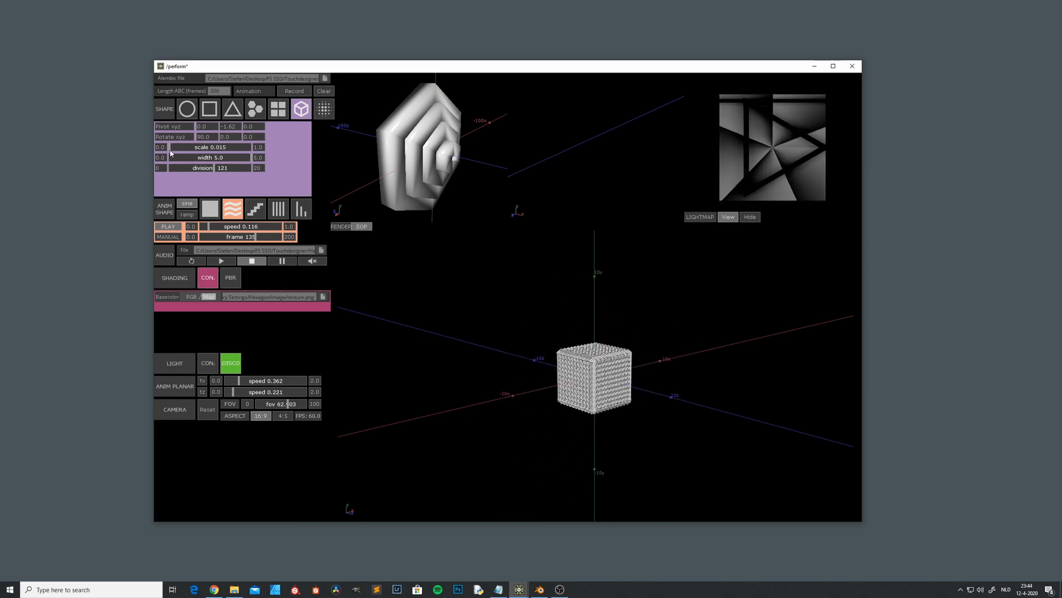
{"action": "scroll", "coordinate": [585, 401], "scroll_direction": "up", "scroll_amount": 10}
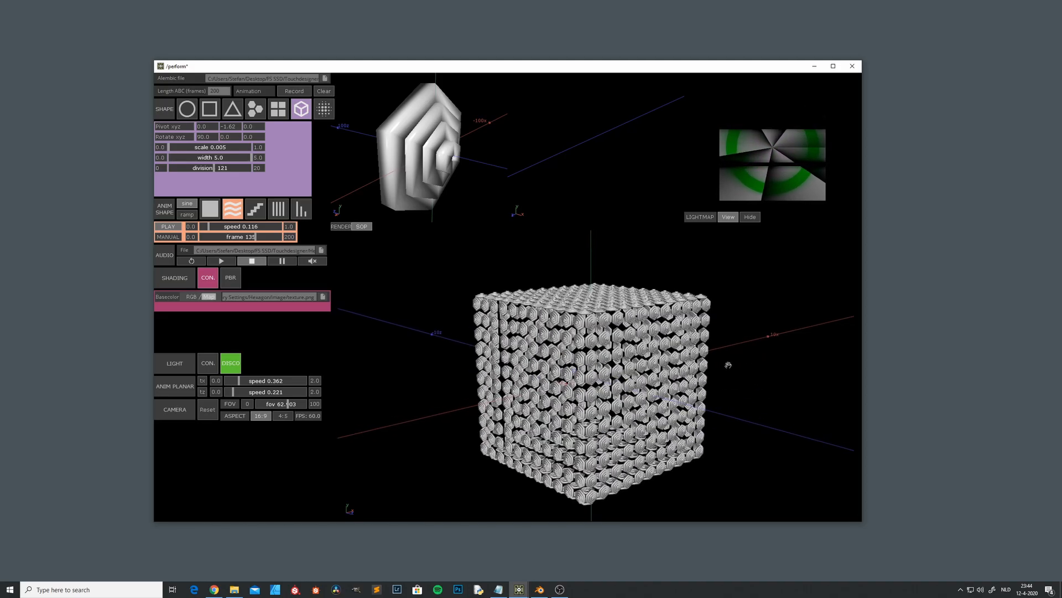
{"action": "mouse_move", "coordinate": [606, 378]}
{"action": "left_mouse_down"}
{"action": "mouse_move", "coordinate": [567, 407]}
{"action": "mouse_move", "coordinate": [531, 376]}
{"action": "mouse_move", "coordinate": [596, 379]}
{"action": "left_mouse_up"}
{"action": "scroll", "coordinate": [531, 376], "scroll_direction": "up", "scroll_amount": 10}
{"action": "left_click", "coordinate": [341, 226]}
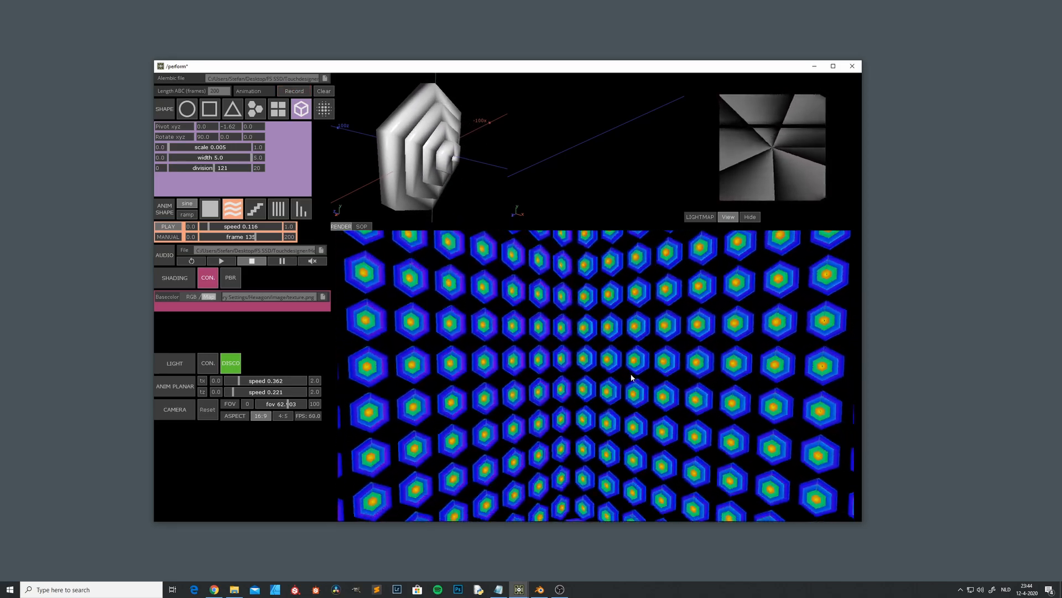
Switch to PBR shading with the audio playing and replace the roughness and metallic maps with plain grey values.
{"action": "left_click", "coordinate": [231, 278]}
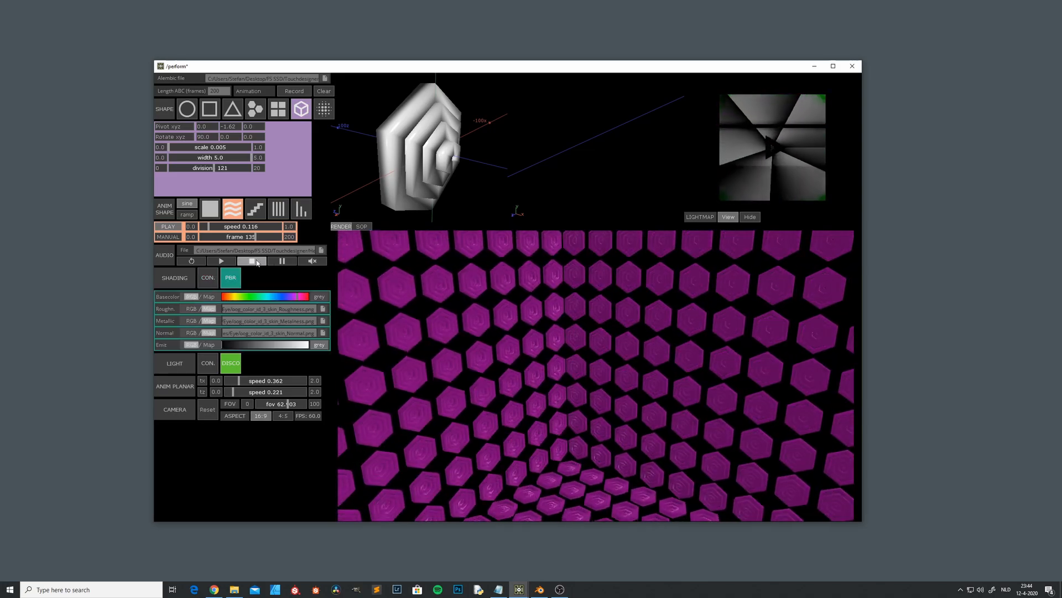
{"action": "left_click", "coordinate": [221, 261]}
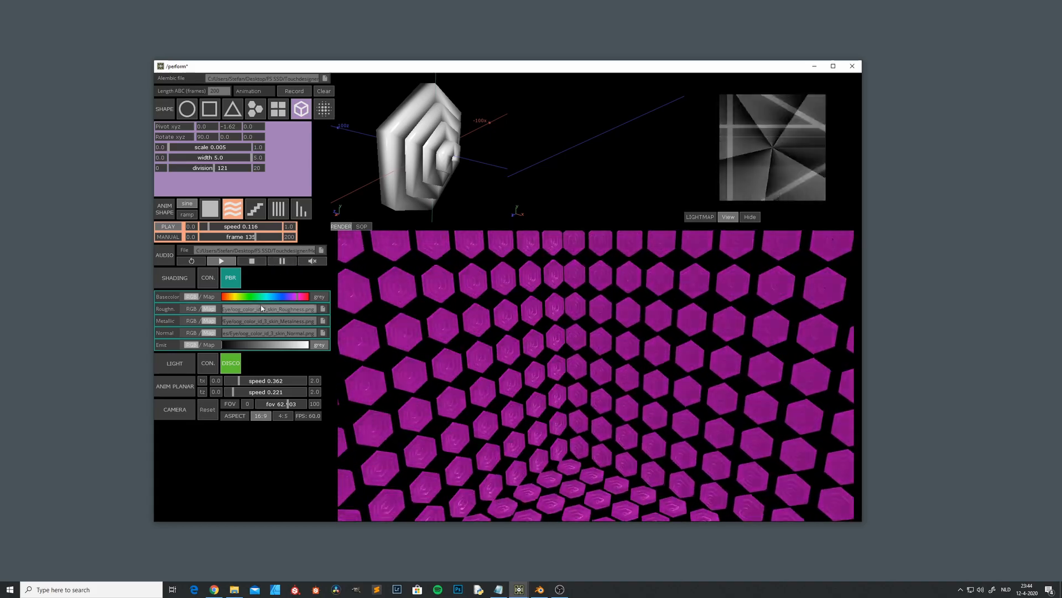
{"action": "left_click", "coordinate": [191, 308]}
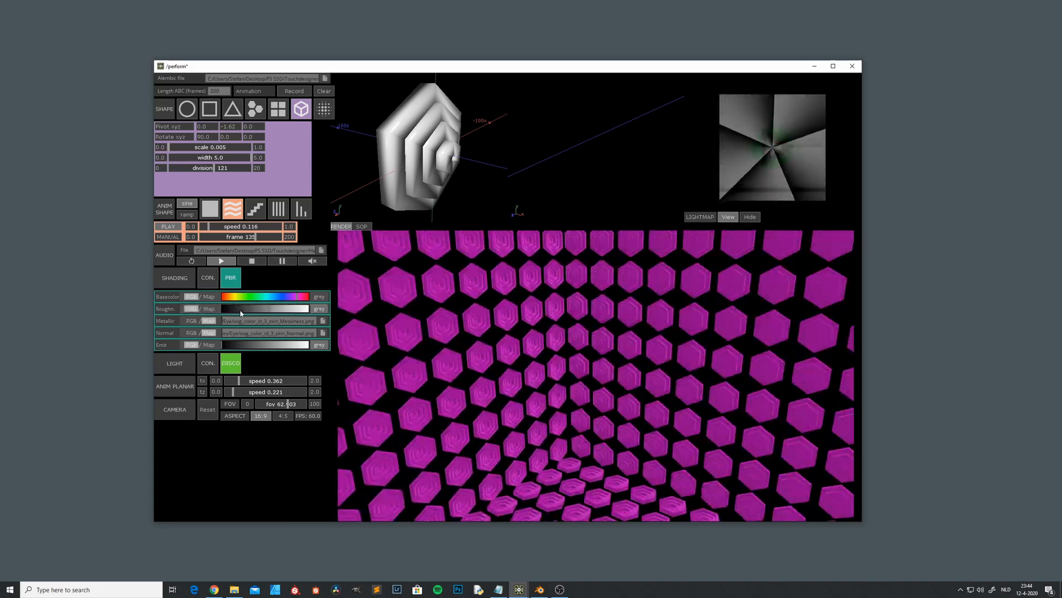
{"action": "left_click_drag", "start_coordinate": [270, 311], "coordinate": [239, 310]}
{"action": "left_click", "coordinate": [193, 321]}
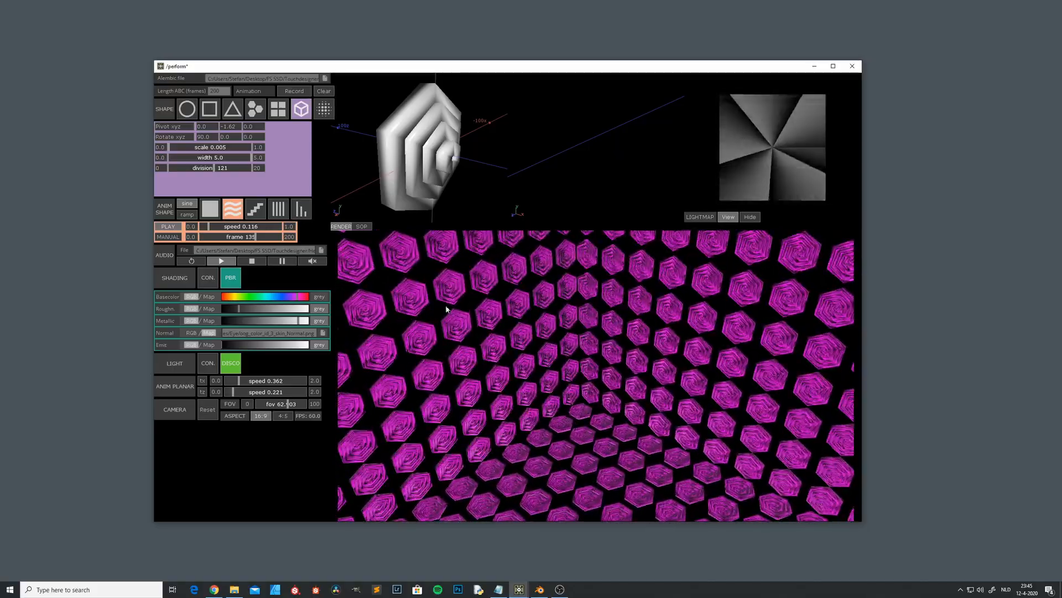
Try the 4:5 camera aspect and return to 16:9.
{"action": "left_click", "coordinate": [281, 416]}
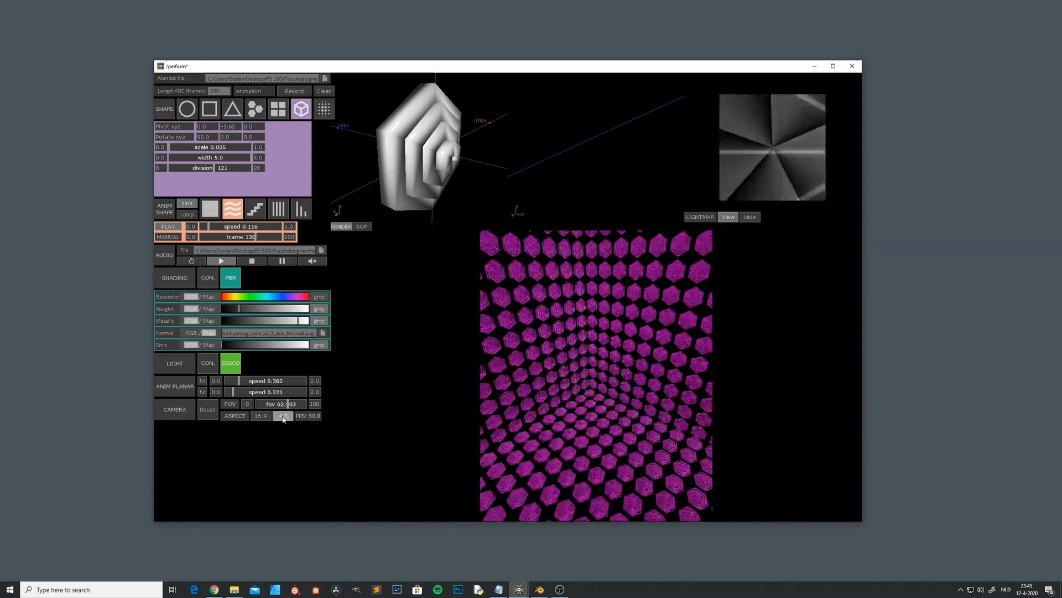
{"action": "left_click", "coordinate": [260, 416]}
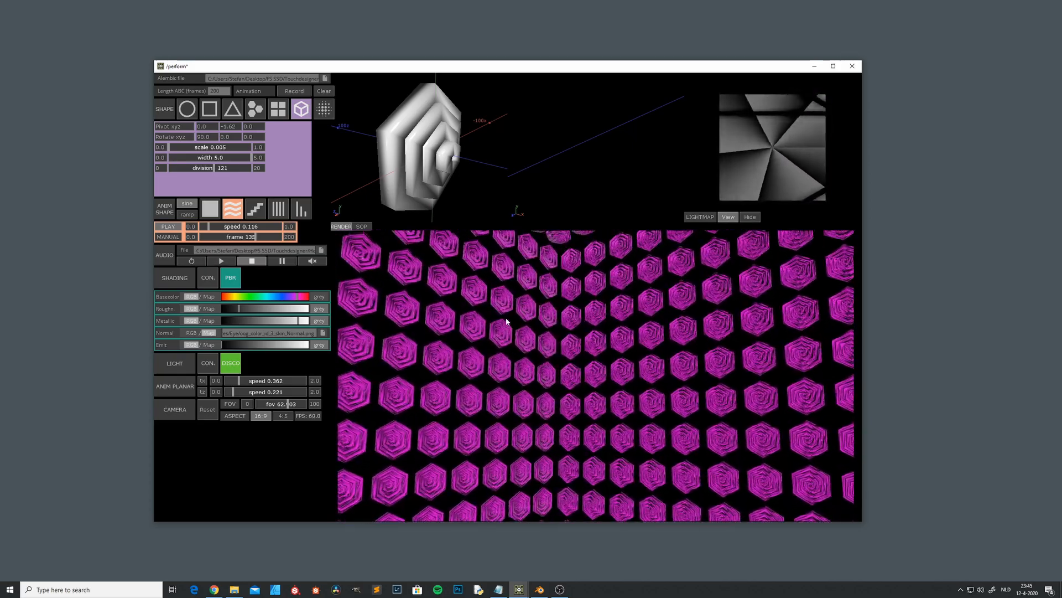
Load kwal.ABC as the Alembic file.
{"action": "left_click", "coordinate": [326, 79]}
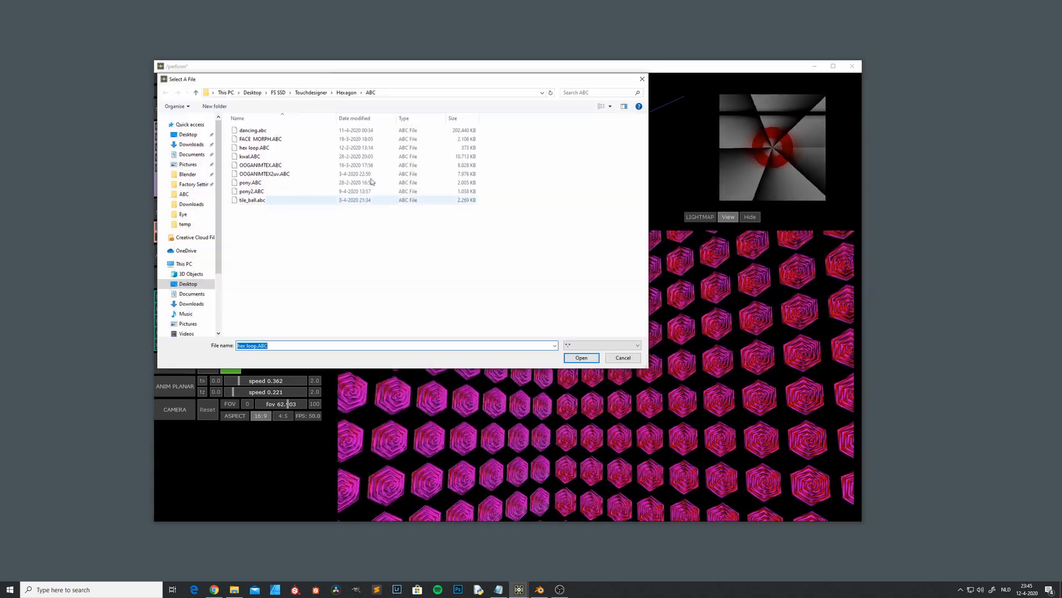
{"action": "left_click", "coordinate": [249, 156]}
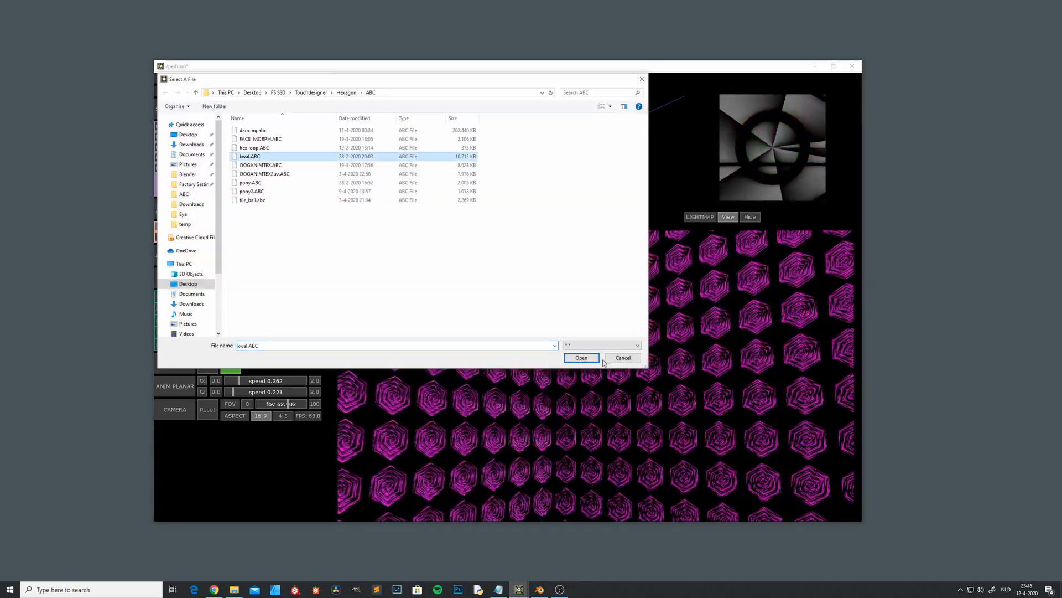
{"action": "left_click", "coordinate": [582, 358]}
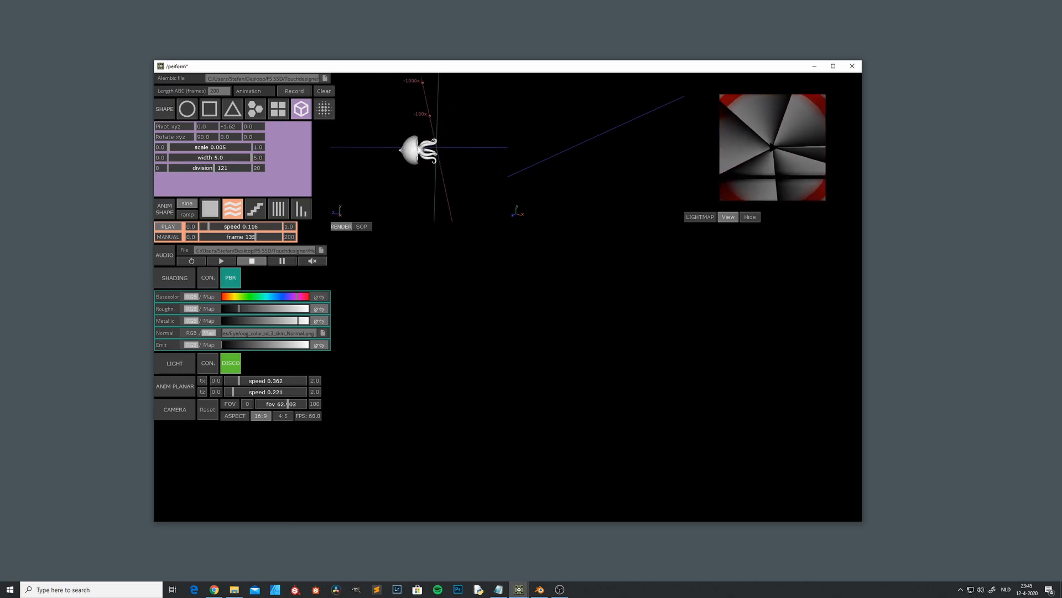
Arrange the jellyfish instances in the randomly scattered shape and inspect the geometry of the whole swarm.
{"action": "left_click", "coordinate": [325, 109]}
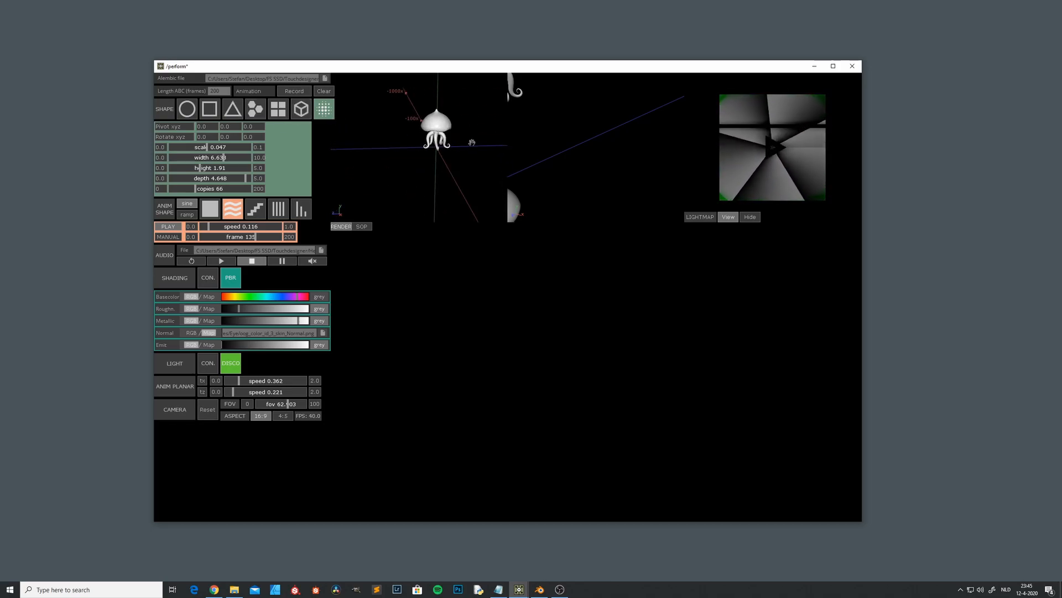
{"action": "left_click", "coordinate": [362, 227]}
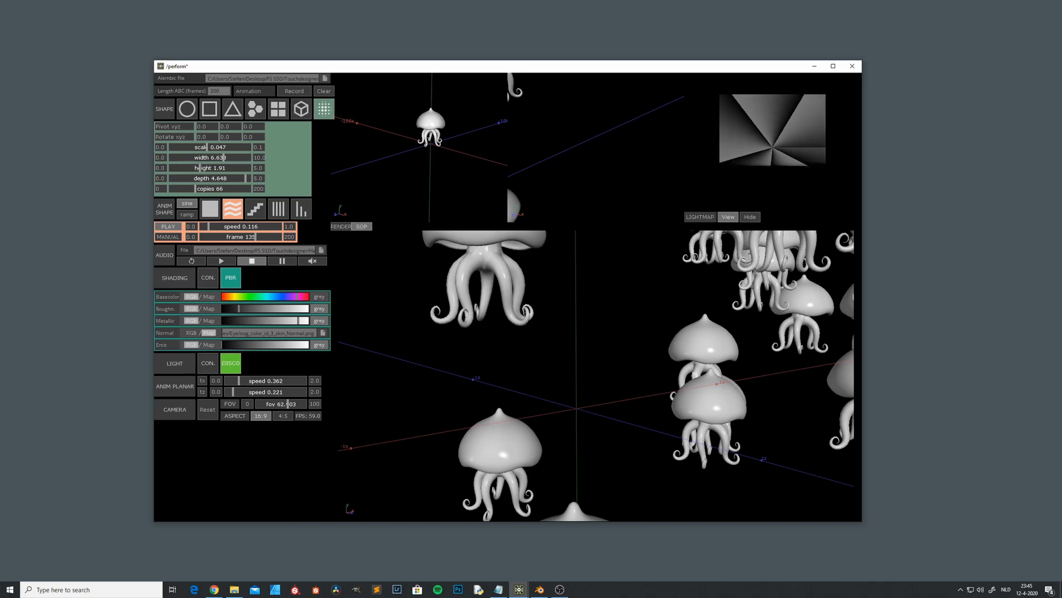
{"action": "middle_click_drag", "start_coordinate": [689, 376], "coordinate": [615, 375]}
{"action": "mouse_move", "coordinate": [671, 376]}
{"action": "left_mouse_down"}
{"action": "mouse_move", "coordinate": [626, 376]}
{"action": "mouse_move", "coordinate": [690, 379]}
{"action": "left_mouse_up"}
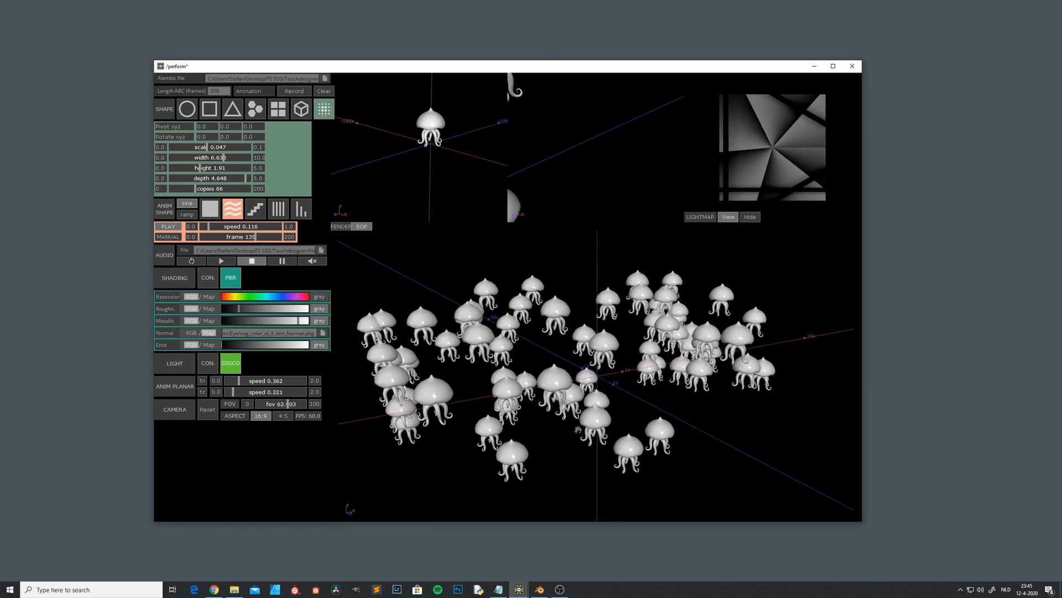
Leave perform mode, return to the project1 network and open the ALEMBIC component.
{"action": "key", "text": "Escape"}
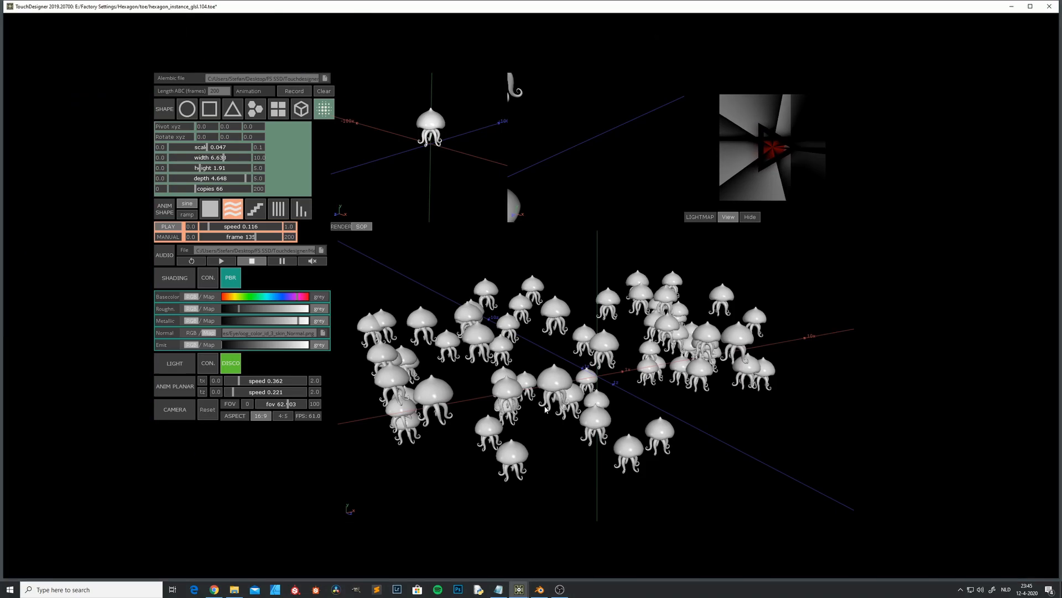
{"action": "key", "text": "u"}
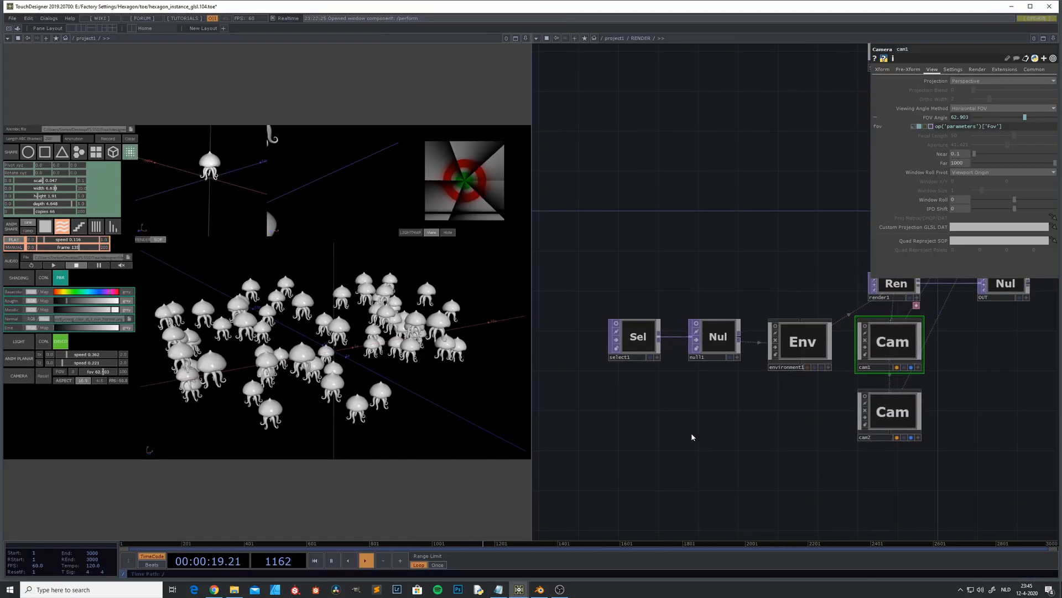
{"action": "left_click_drag", "start_coordinate": [803, 439], "coordinate": [930, 446]}
{"action": "scroll", "coordinate": [691, 456], "scroll_direction": "down", "scroll_amount": 3}
{"action": "left_click_drag", "start_coordinate": [691, 456], "coordinate": [888, 452]}
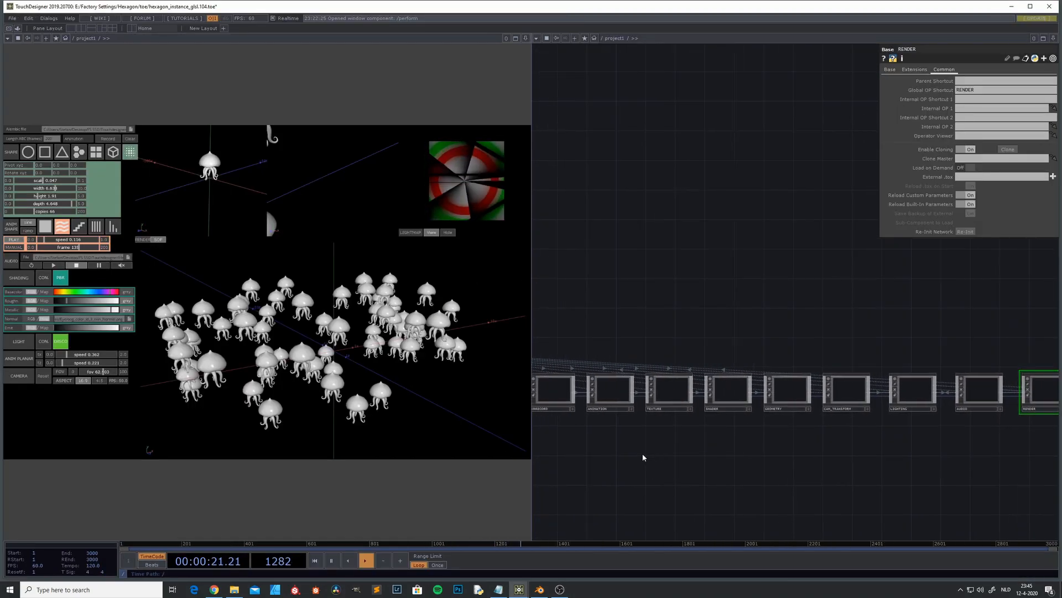
{"action": "left_click_drag", "start_coordinate": [643, 456], "coordinate": [818, 456]}
{"action": "scroll", "coordinate": [637, 450], "scroll_direction": "up", "scroll_amount": 3}
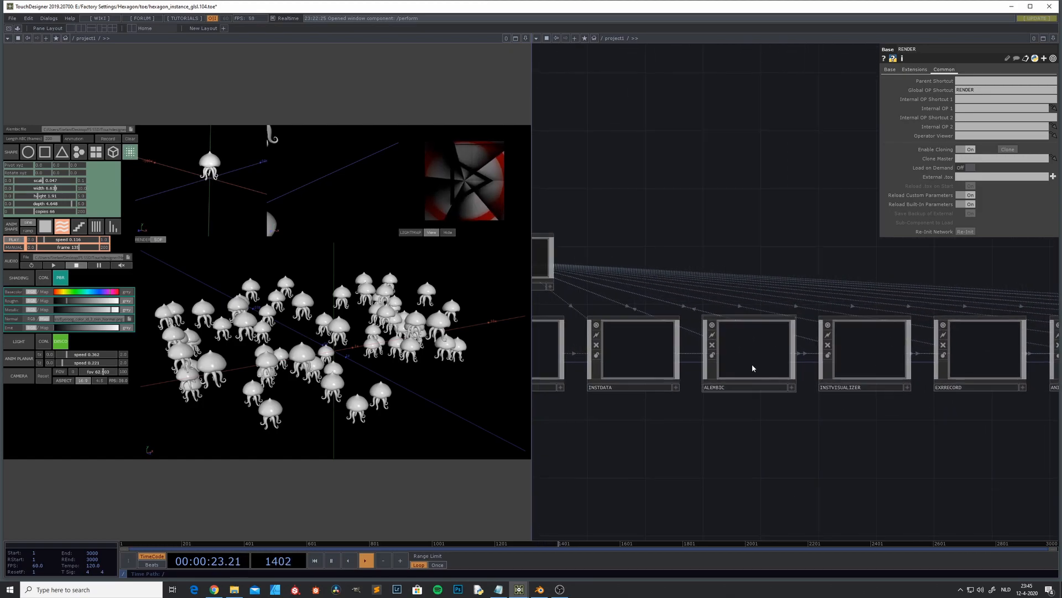
{"action": "double_click", "coordinate": [748, 358]}
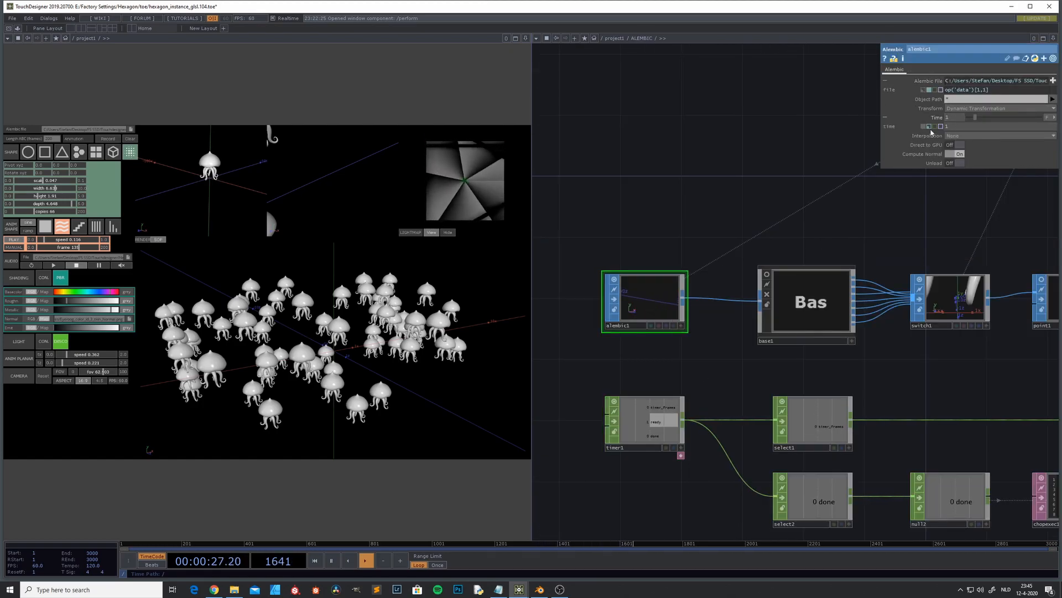
Inspect the alembic1 operator and its time parameter, and return to perform mode with the rendered view shown.
{"action": "scroll", "coordinate": [658, 282], "scroll_direction": "up", "scroll_amount": 3}
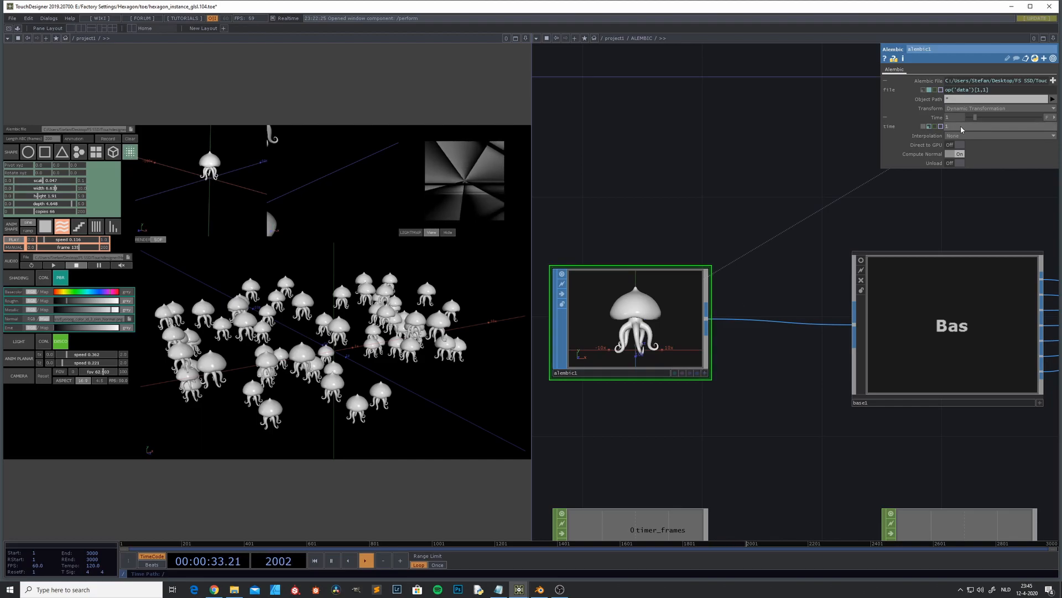
{"action": "middle_click_drag", "start_coordinate": [951, 104], "coordinate": [952, 103]}
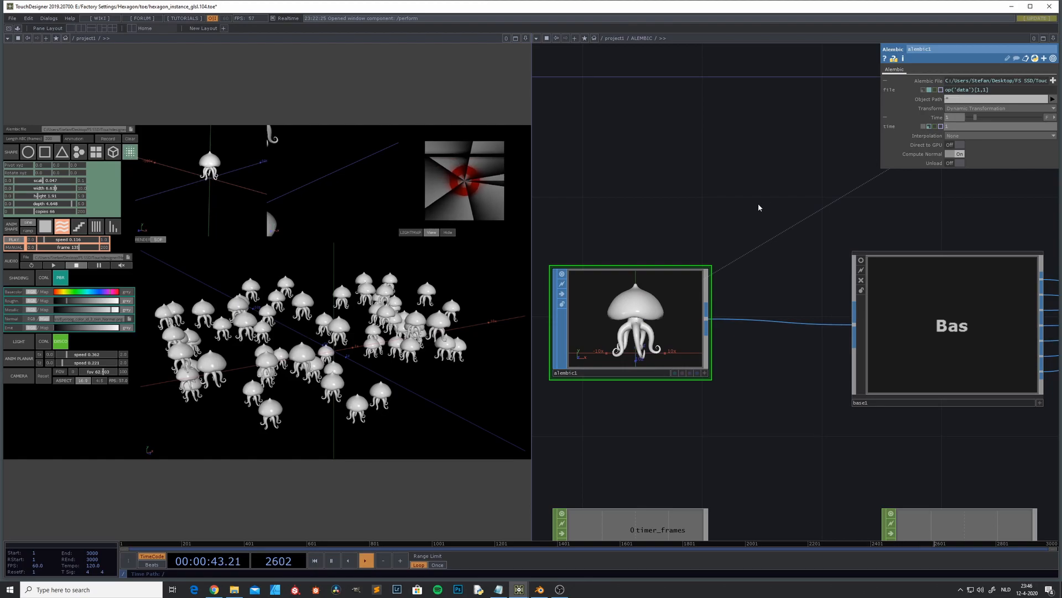
{"action": "key", "text": "F1"}
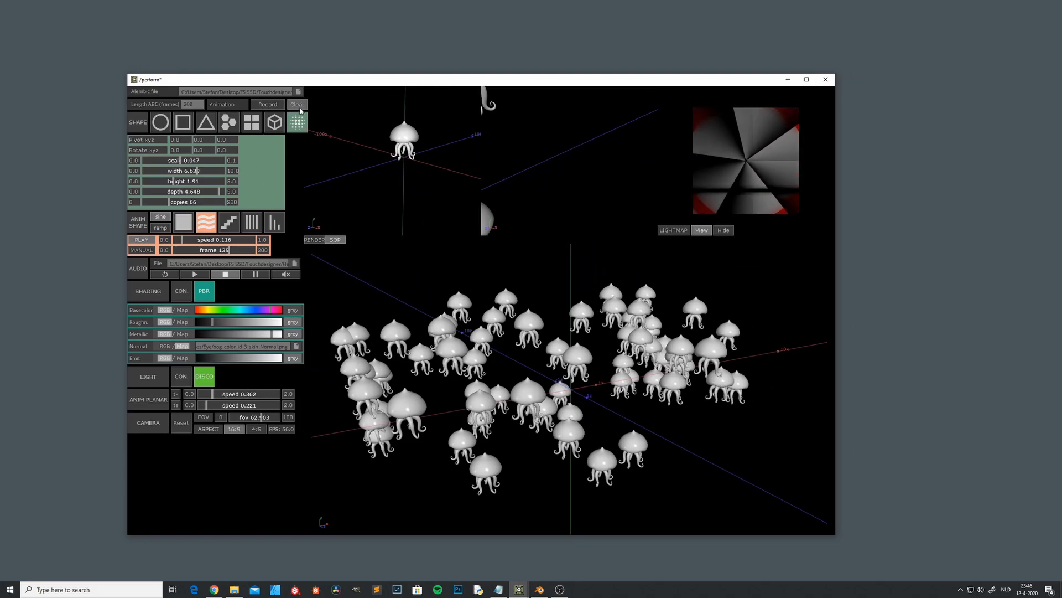
{"action": "left_click", "coordinate": [315, 241]}
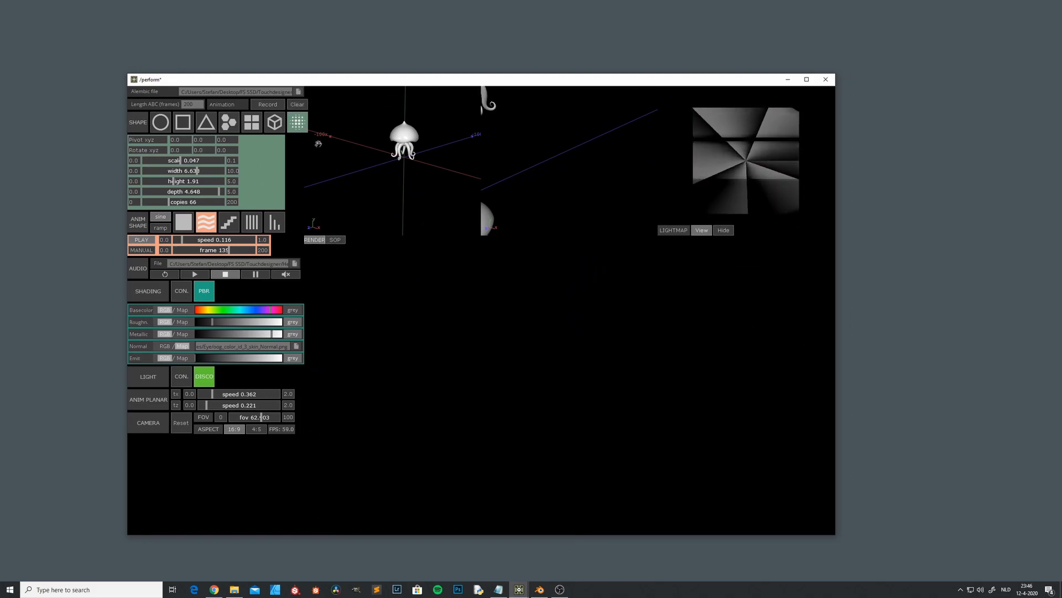
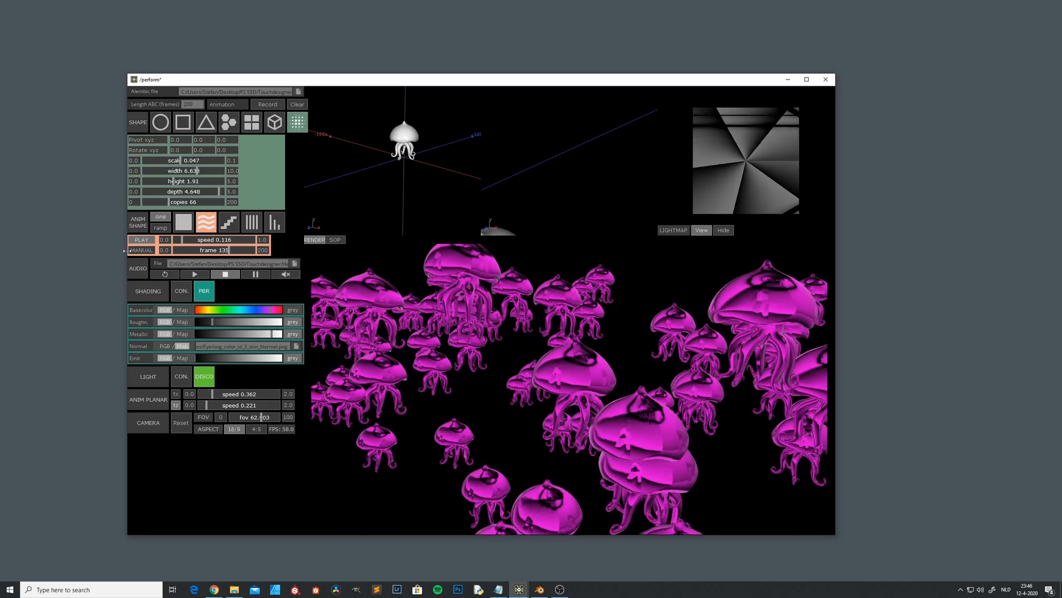
Switch the jellyfish animation to the vertical bars pattern at speed 0.106 and the lighting to constant mode.
{"action": "left_click", "coordinate": [182, 239]}
{"action": "left_click", "coordinate": [275, 222]}
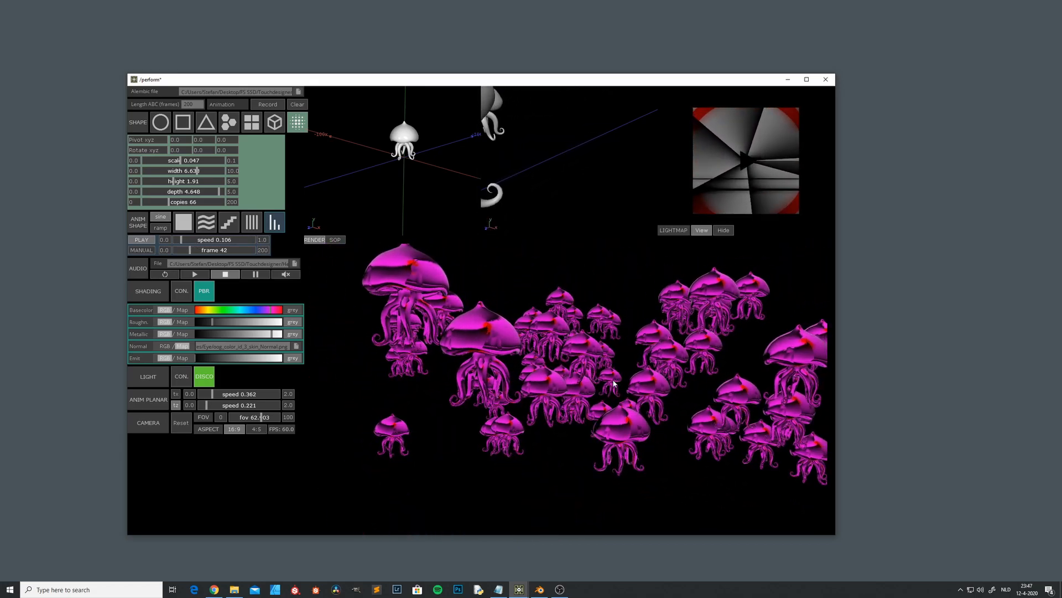
{"action": "left_click", "coordinate": [182, 376]}
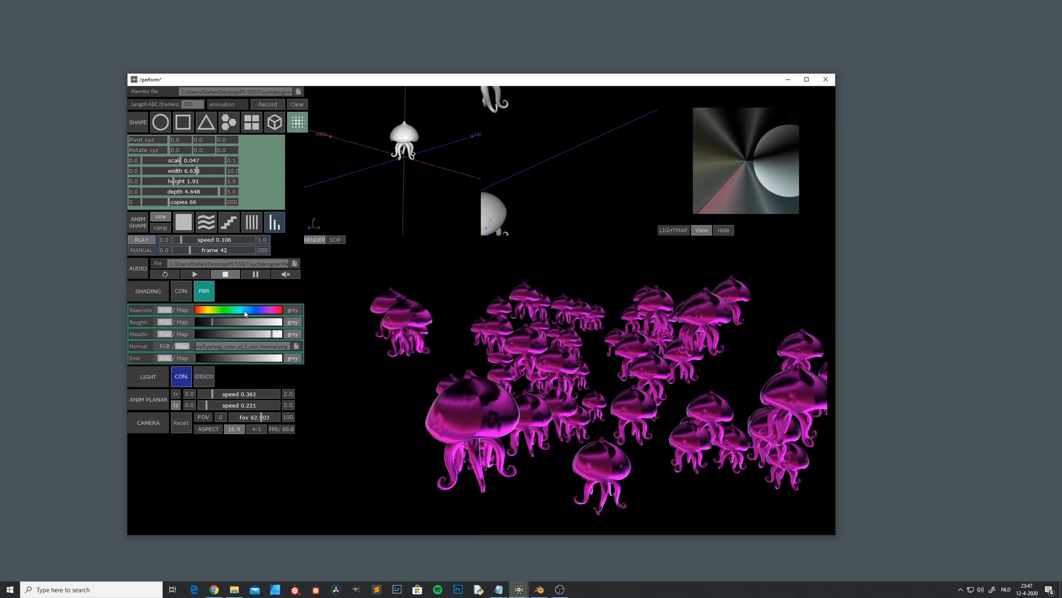
Change the PBR base color to yellow and use a plain RGB value instead of a map for the normals.
{"action": "left_click_drag", "start_coordinate": [273, 311], "coordinate": [211, 311]}
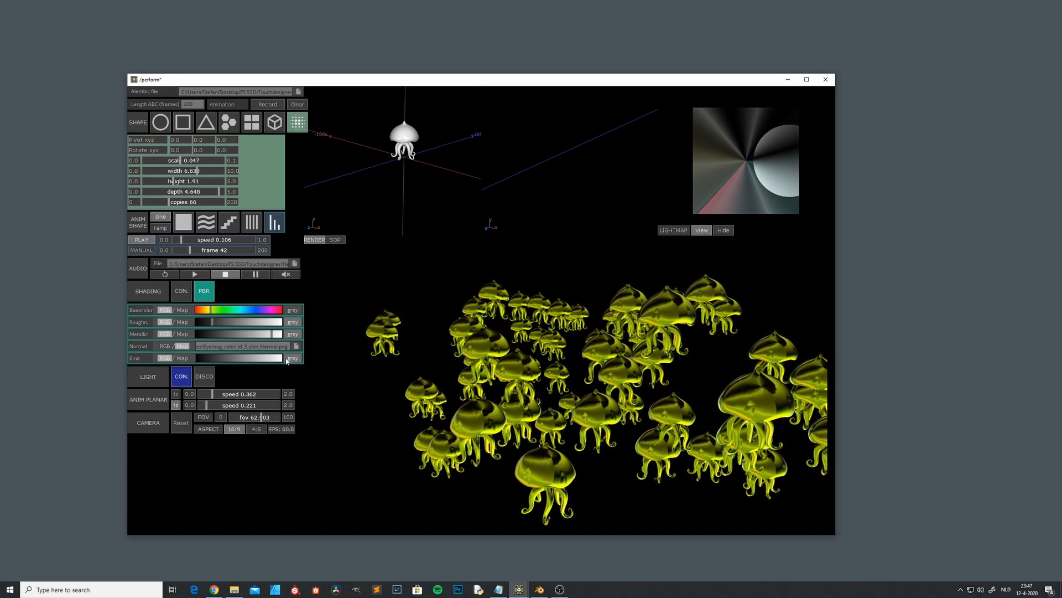
{"action": "left_click", "coordinate": [164, 346]}
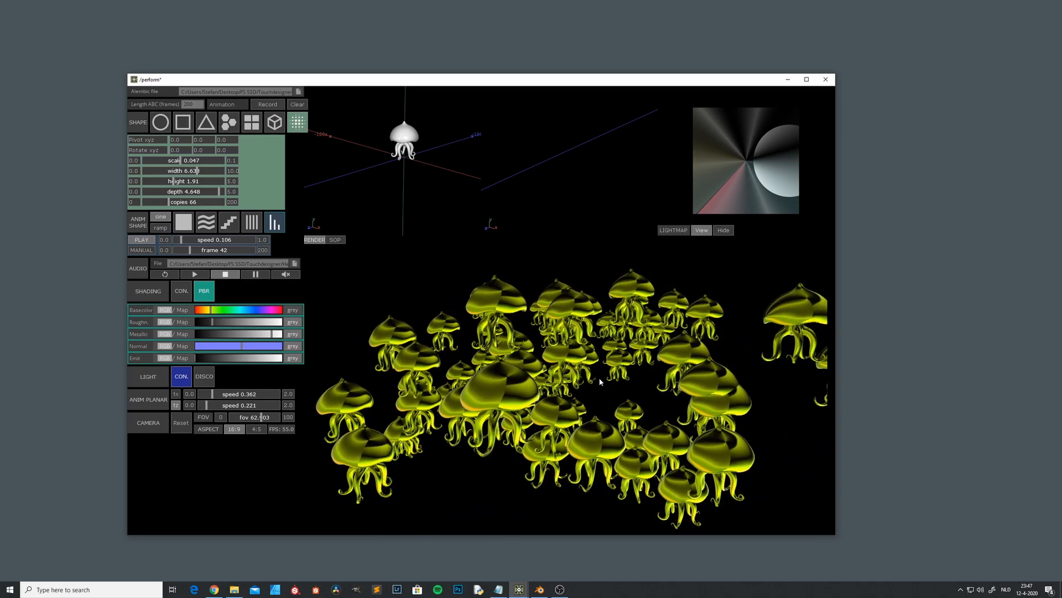
Expand the swarm to 86 copies with width 7.839 and height 3.492, and lower the material's metallic and roughness.
{"action": "left_click_drag", "start_coordinate": [169, 205], "coordinate": [179, 204]}
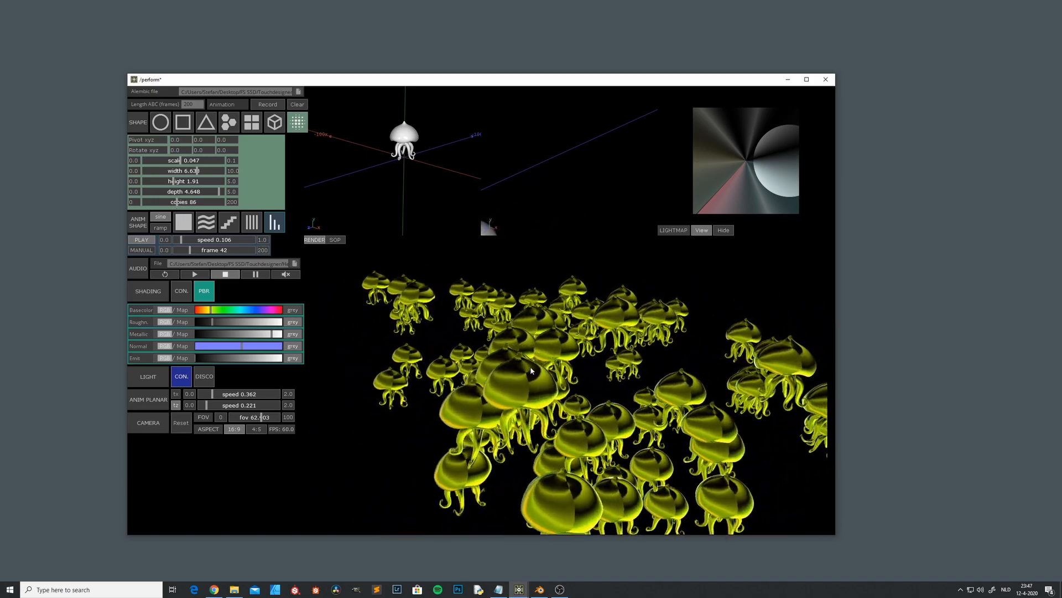
{"action": "mouse_move", "coordinate": [197, 172]}
{"action": "left_mouse_down"}
{"action": "mouse_move", "coordinate": [207, 170]}
{"action": "mouse_move", "coordinate": [190, 182]}
{"action": "mouse_move", "coordinate": [200, 181]}
{"action": "left_mouse_up"}
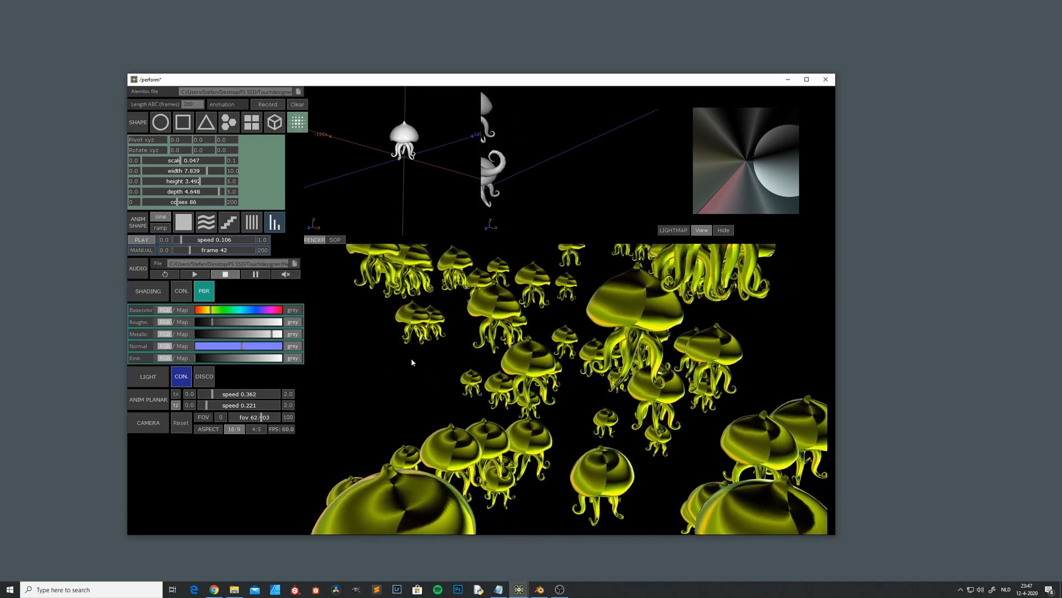
{"action": "left_click_drag", "start_coordinate": [271, 333], "coordinate": [209, 323]}
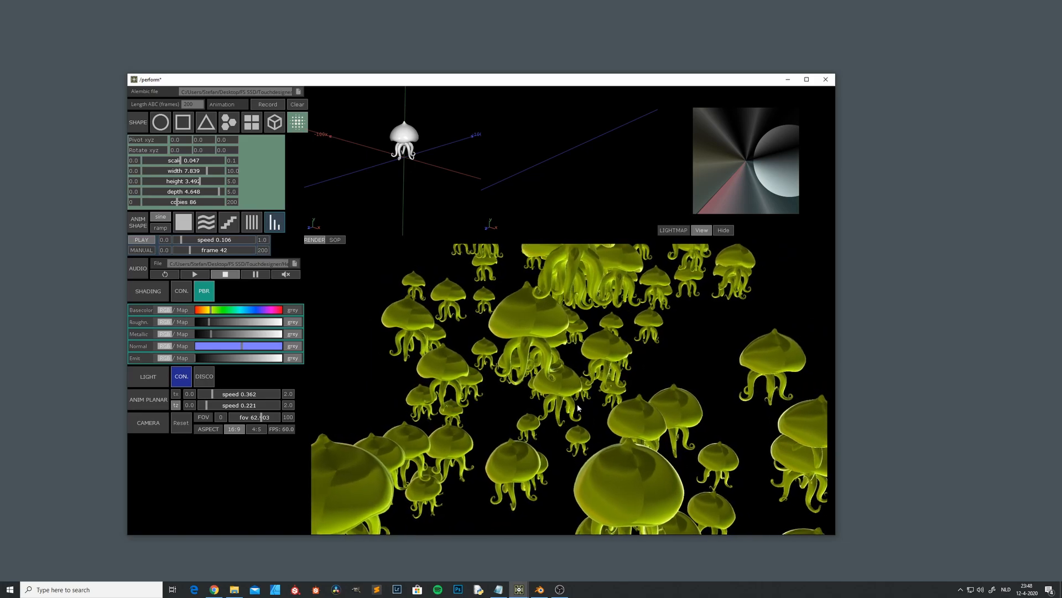
Switch the lighting to disco mode and play the audio file.
{"action": "left_click", "coordinate": [205, 376]}
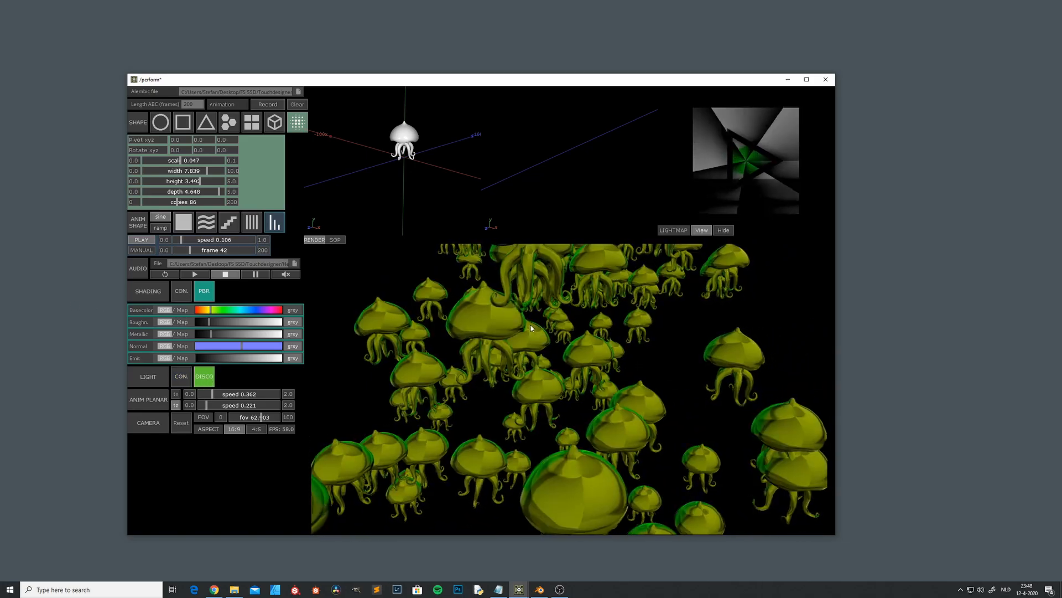
{"action": "left_click", "coordinate": [195, 274]}
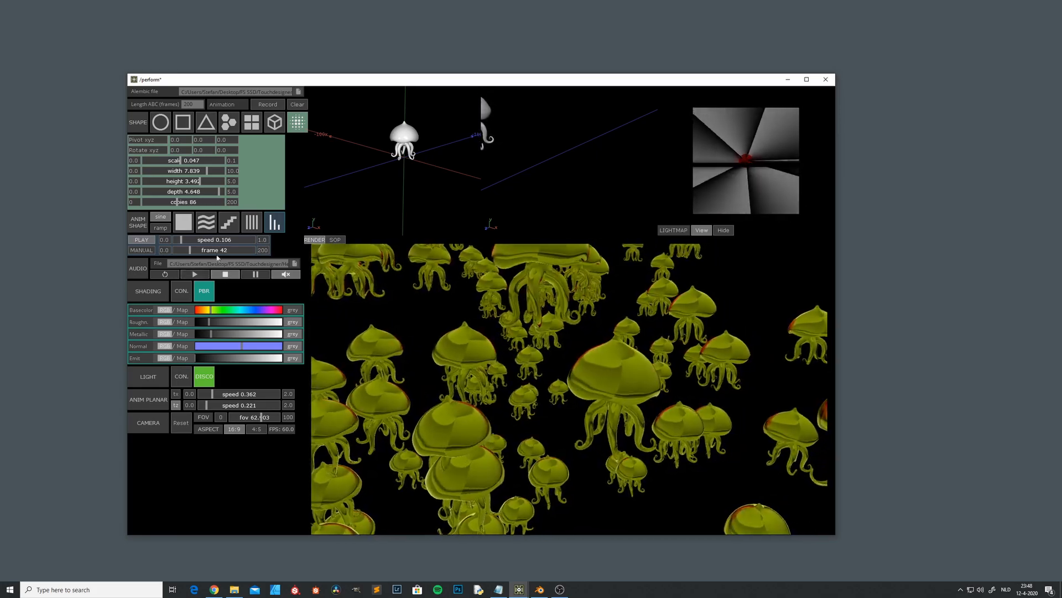
Load tile_ball.abc as the Alembic file.
{"action": "left_click", "coordinate": [299, 92]}
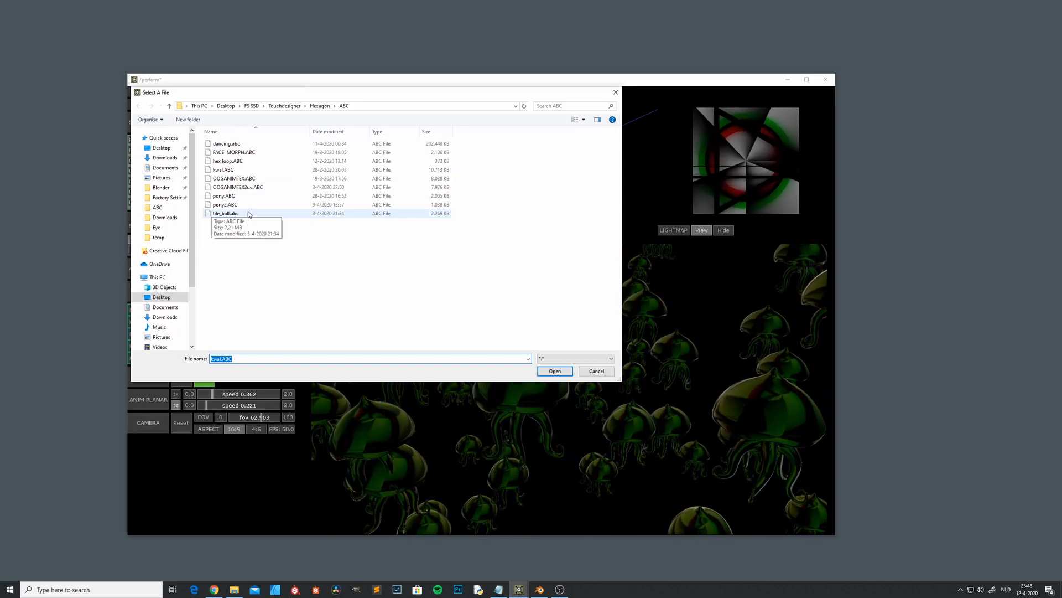
{"action": "left_click", "coordinate": [247, 215]}
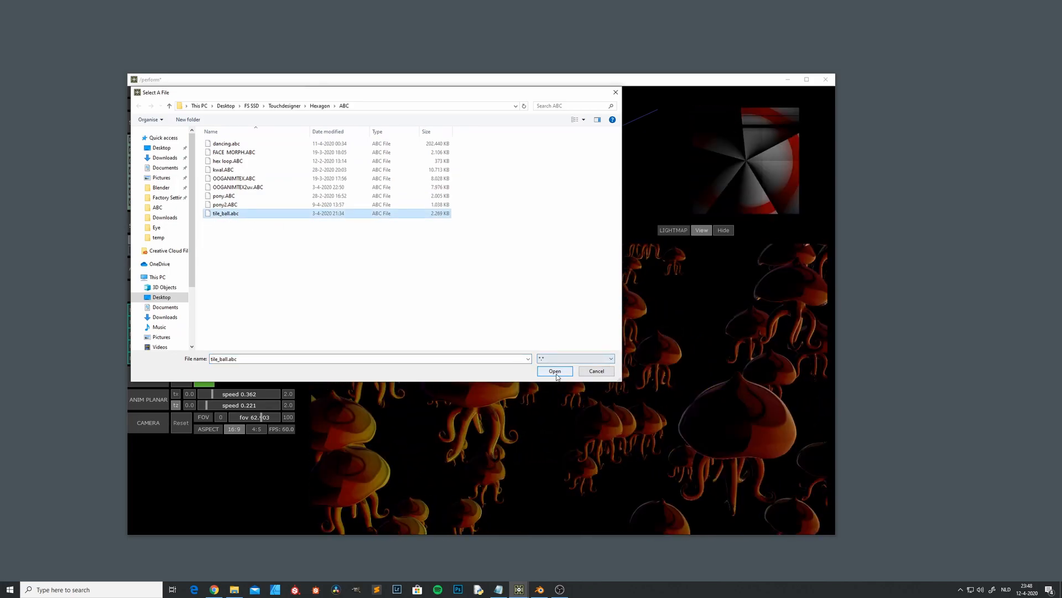
{"action": "left_click", "coordinate": [555, 371]}
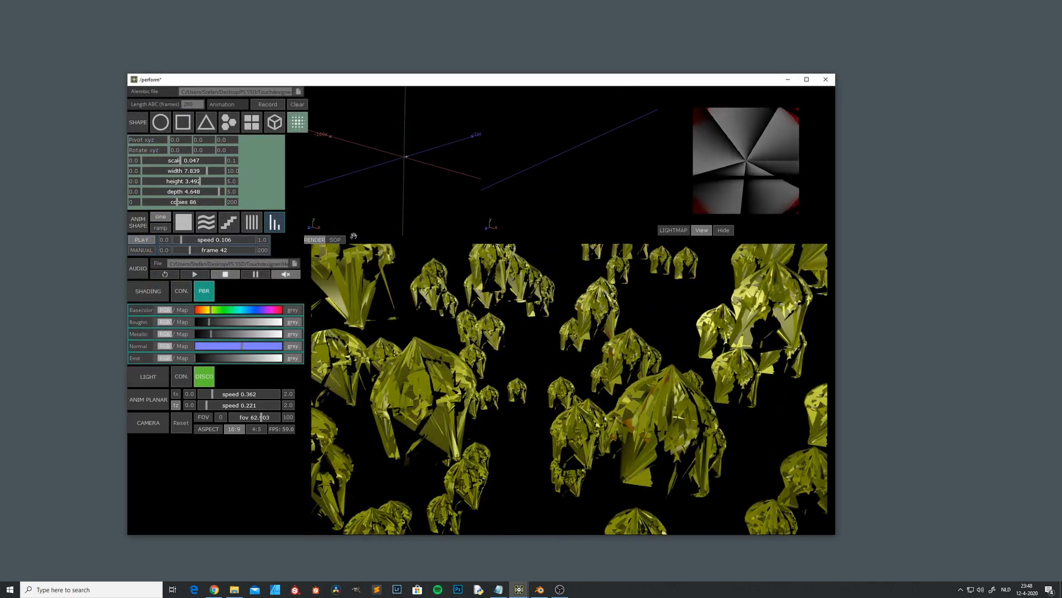
Inspect the tile geometry in the SOP view and arrange its instances in the triangle shape at scale 0.08.
{"action": "left_click", "coordinate": [336, 240]}
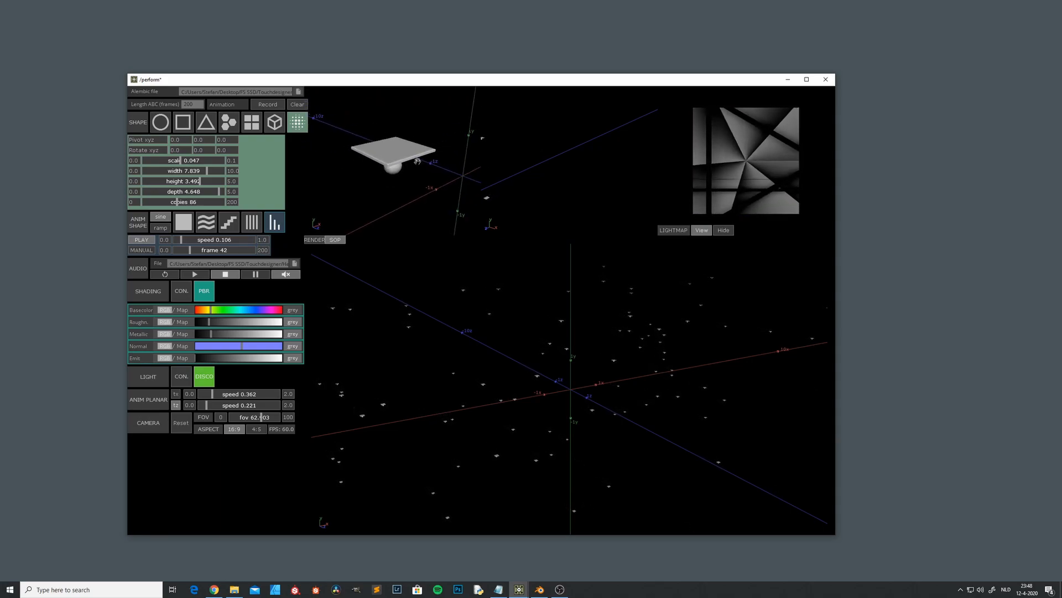
{"action": "left_click_drag", "start_coordinate": [405, 168], "coordinate": [405, 172]}
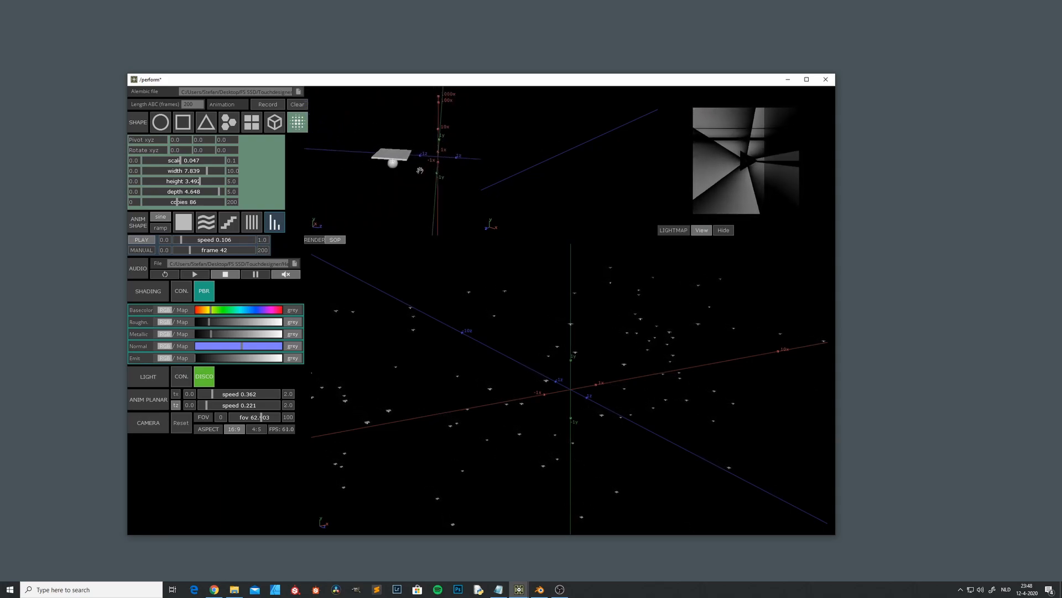
{"action": "left_click_drag", "start_coordinate": [435, 162], "coordinate": [416, 178]}
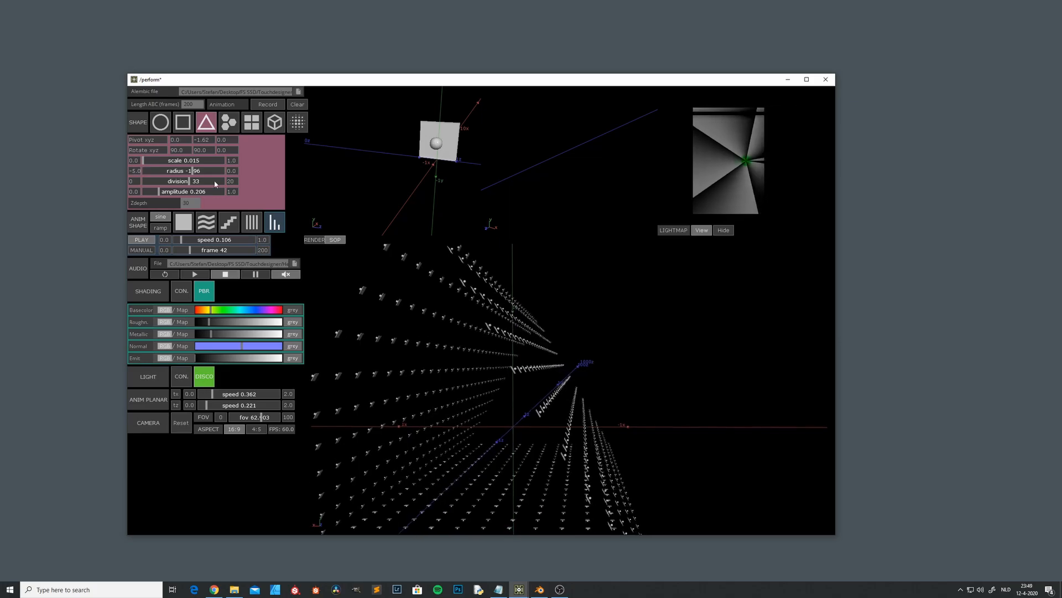
{"action": "left_click_drag", "start_coordinate": [144, 162], "coordinate": [149, 163]}
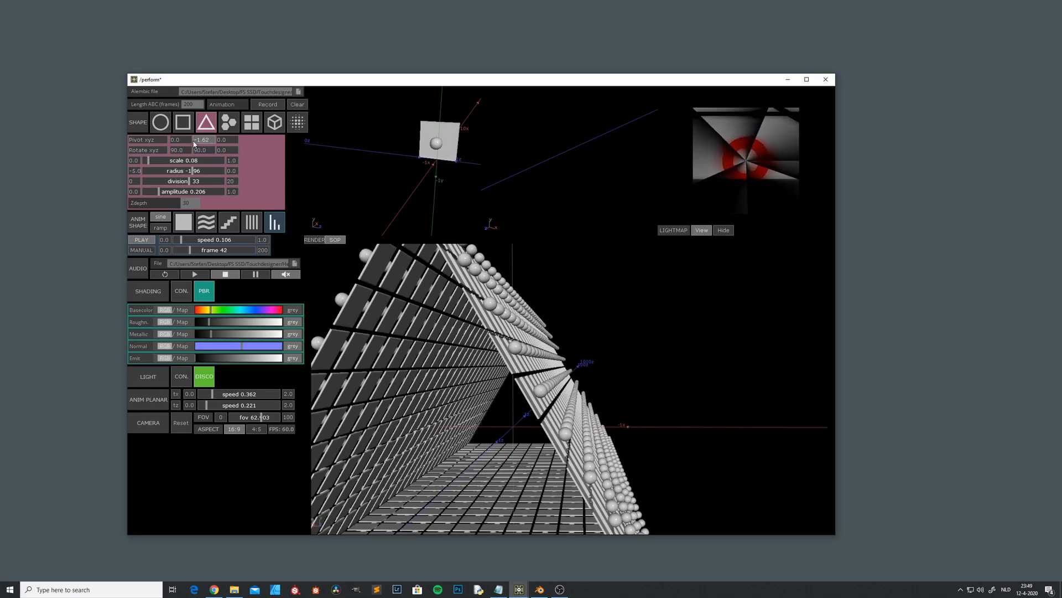
Try a pivot Y of 0 for the tile and return it to -1.62.
{"action": "left_click_drag", "start_coordinate": [405, 161], "coordinate": [429, 159]}
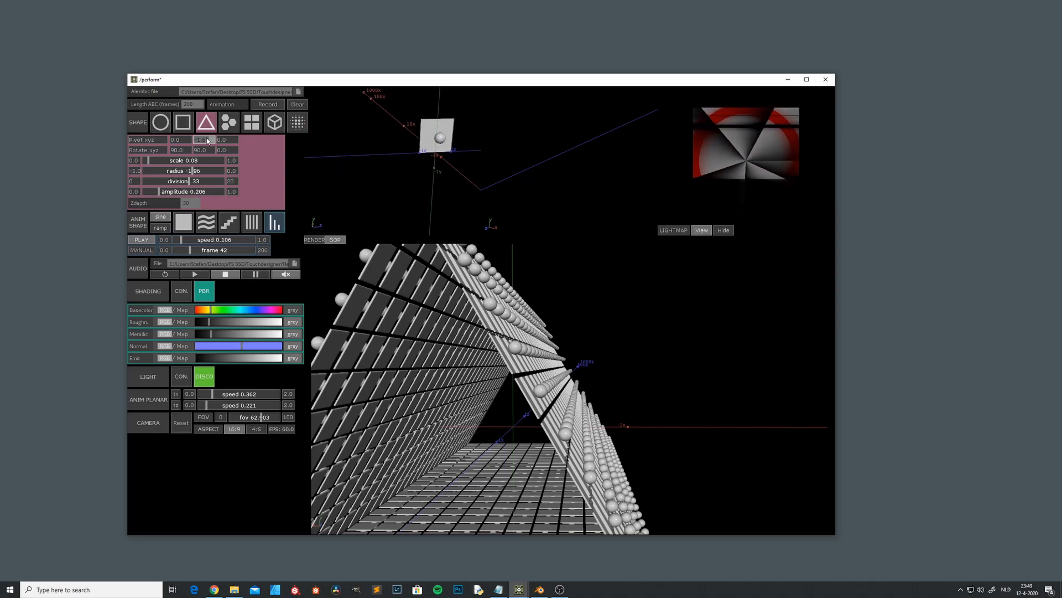
{"action": "type", "text": "0"}
{"action": "key", "text": "Return"}
{"action": "mouse_move", "coordinate": [392, 160]}
{"action": "left_mouse_down"}
{"action": "mouse_move", "coordinate": [422, 147]}
{"action": "mouse_move", "coordinate": [387, 145]}
{"action": "left_mouse_up"}
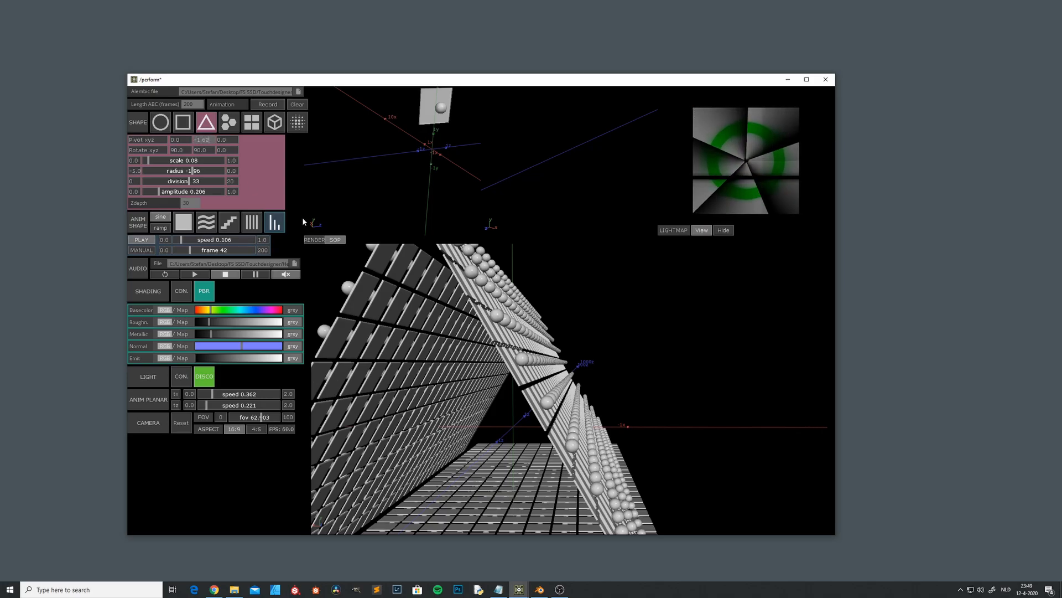
{"action": "key", "text": "Return"}
{"action": "mouse_move", "coordinate": [433, 352]}
{"action": "left_mouse_down"}
{"action": "mouse_move", "coordinate": [487, 354]}
{"action": "mouse_move", "coordinate": [429, 352]}
{"action": "left_mouse_up"}
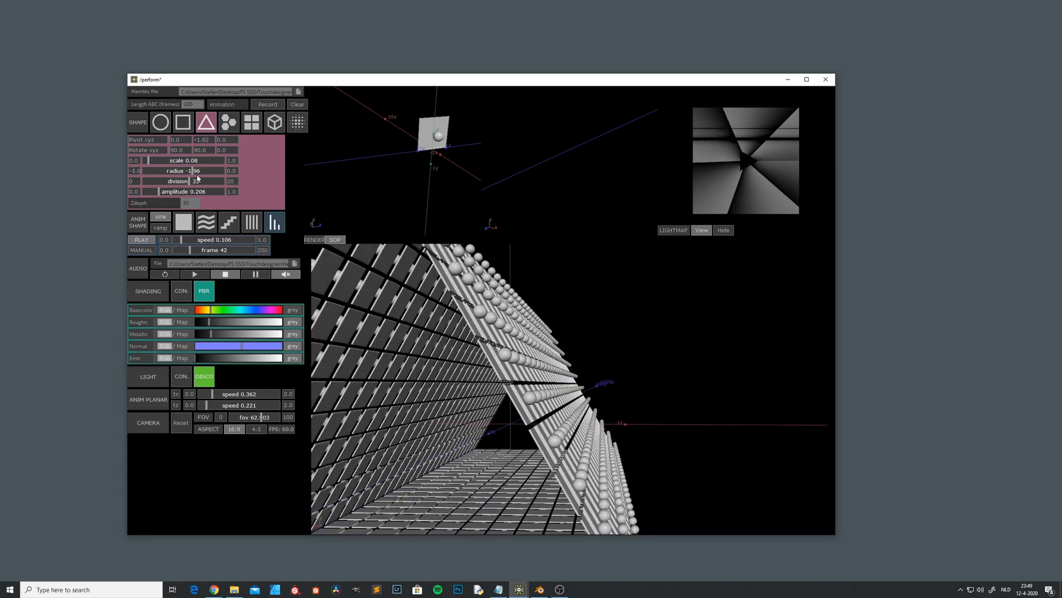
Set the triangle tunnel's radius to -2.085 and the tile scale to 0.095 to close the gaps between tiles.
{"action": "left_click_drag", "start_coordinate": [192, 175], "coordinate": [191, 172]}
{"action": "left_click", "coordinate": [150, 160]}
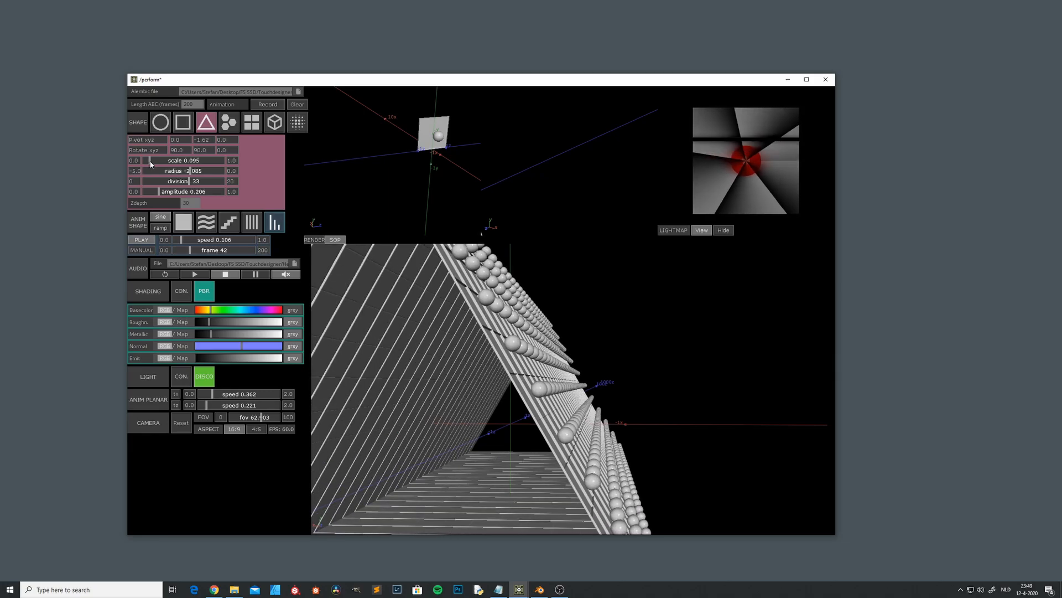
{"action": "left_click_drag", "start_coordinate": [439, 386], "coordinate": [449, 387]}
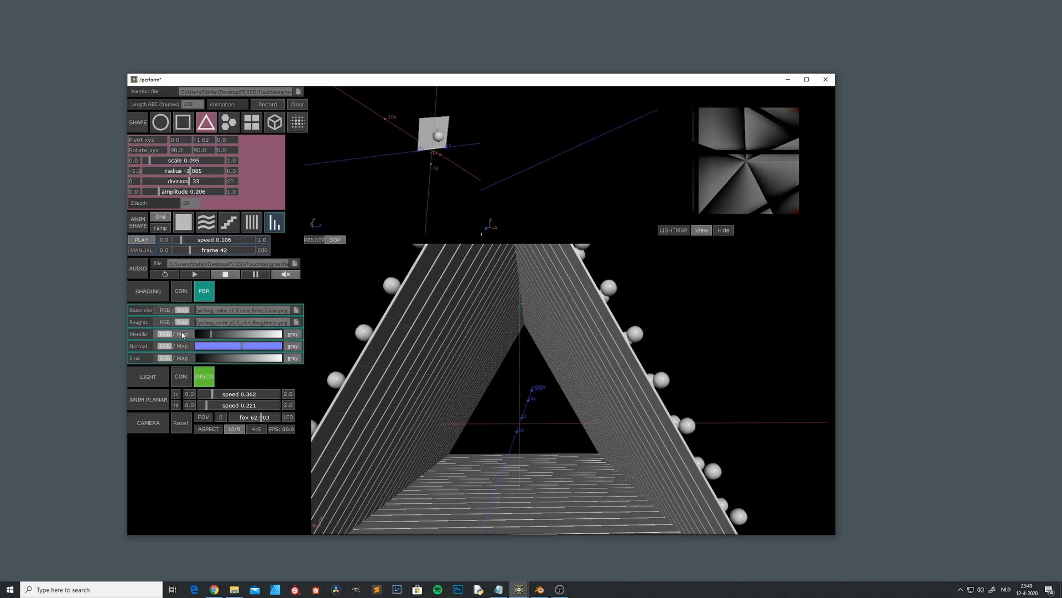
Use texture maps for the tile's PBR channels and load tile_ball_DefaultMaterial_Base_Color.png as the base color.
{"action": "left_click", "coordinate": [297, 309]}
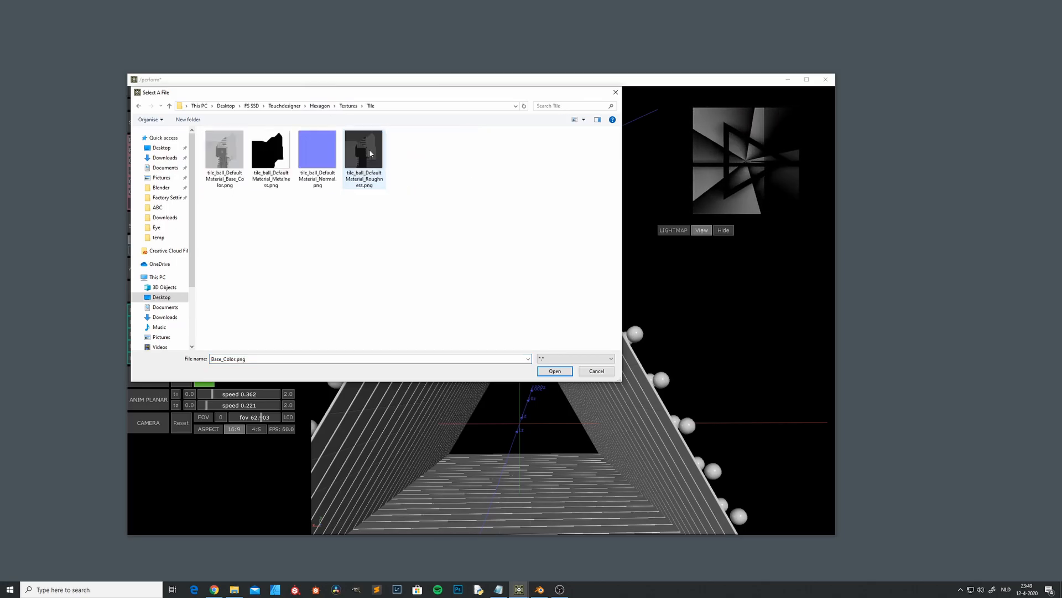
{"action": "left_click", "coordinate": [554, 371]}
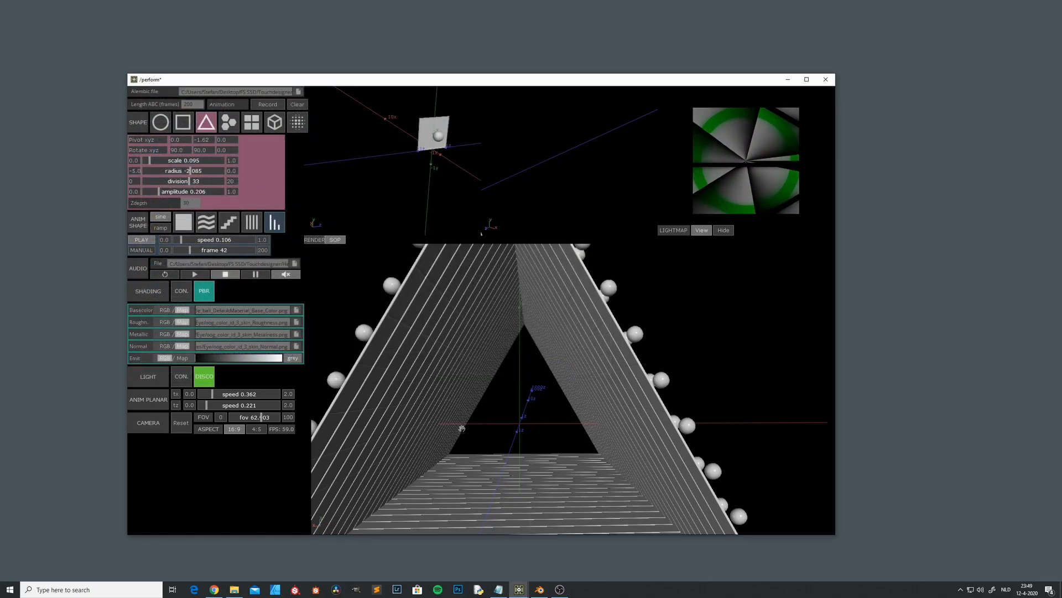
Show the rendered triangle tunnel from the reset camera, and clear and re-record the Alembic animation.
{"action": "left_click", "coordinate": [316, 241]}
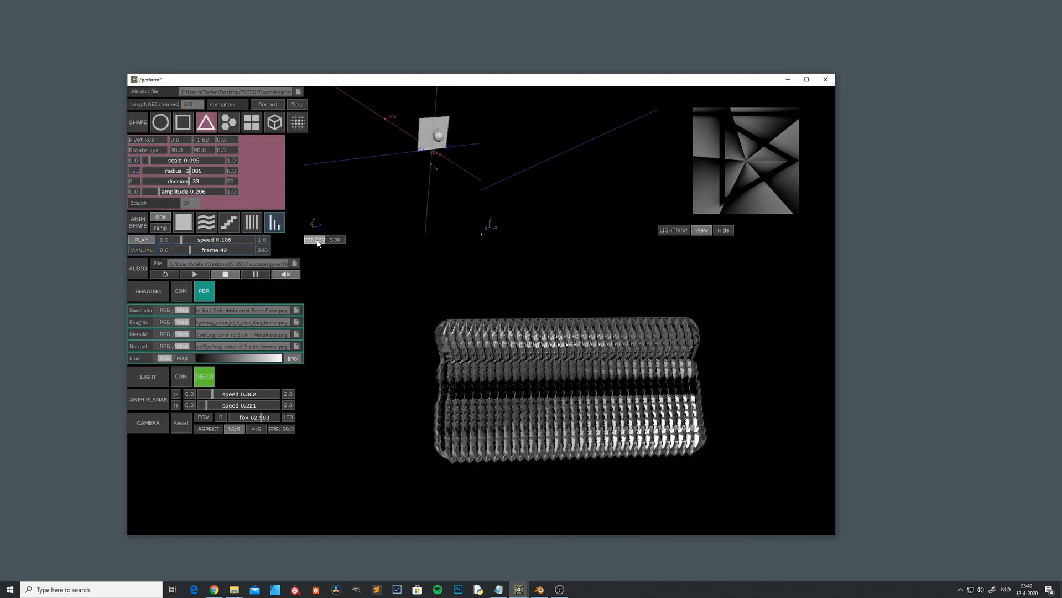
{"action": "left_click", "coordinate": [233, 430]}
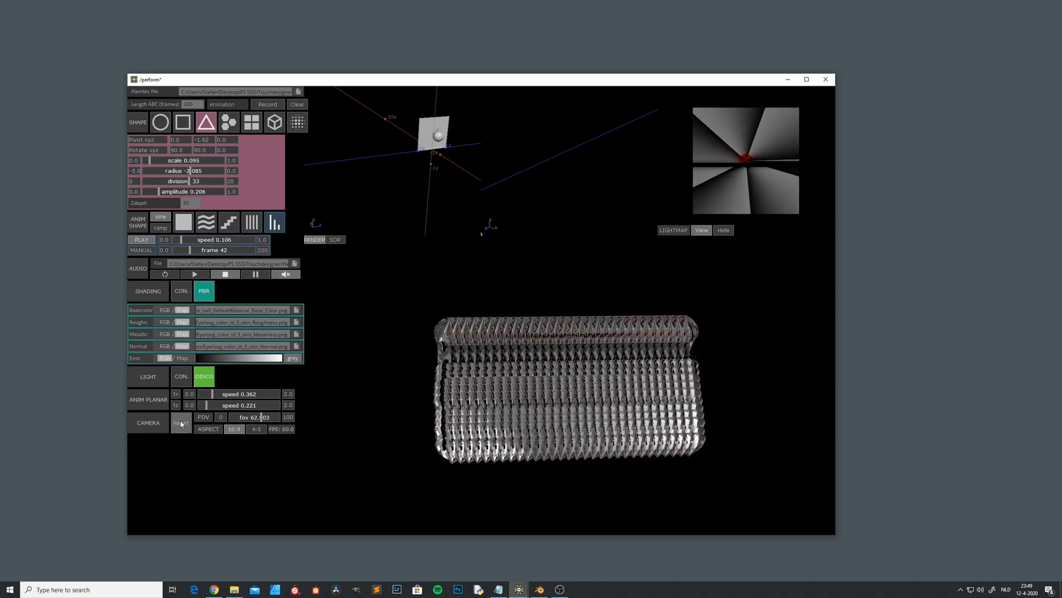
{"action": "left_click", "coordinate": [299, 109]}
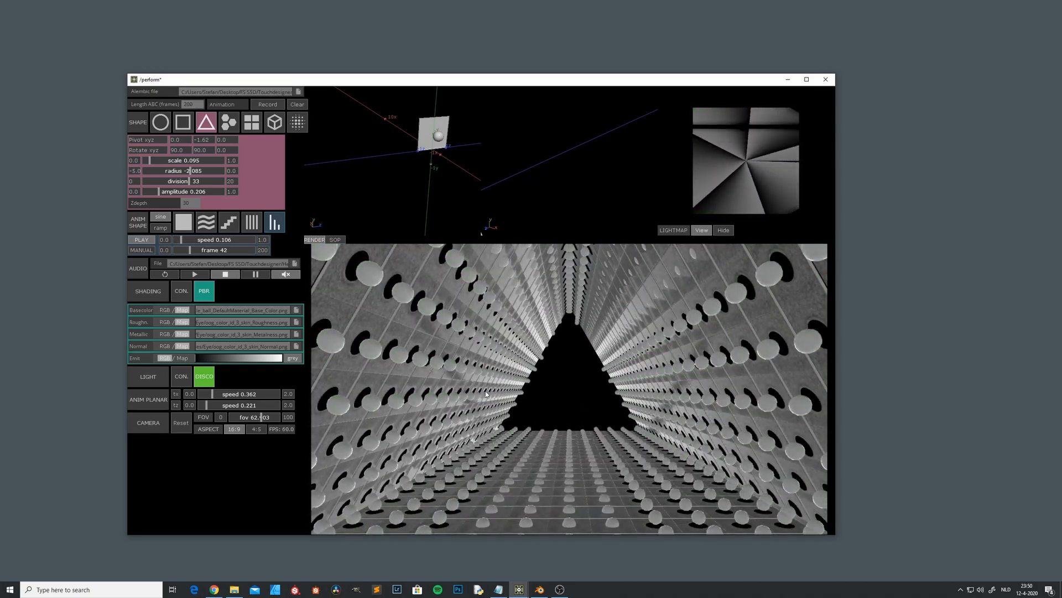
Check the tile animation on the alembic1 operator in the network and return to perform mode.
{"action": "key", "text": "Escape"}
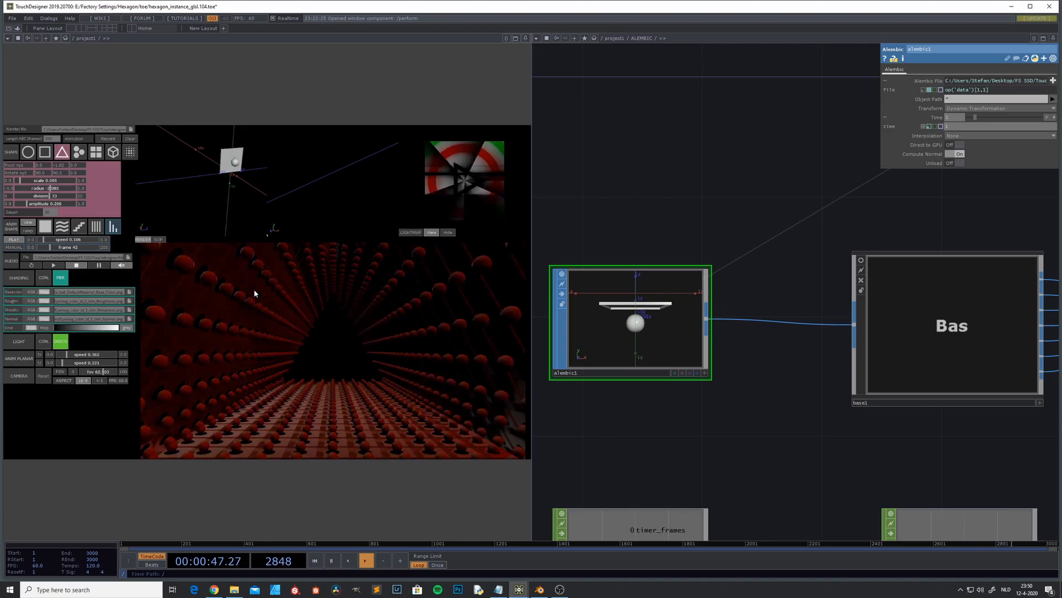
{"action": "key", "text": "F1"}
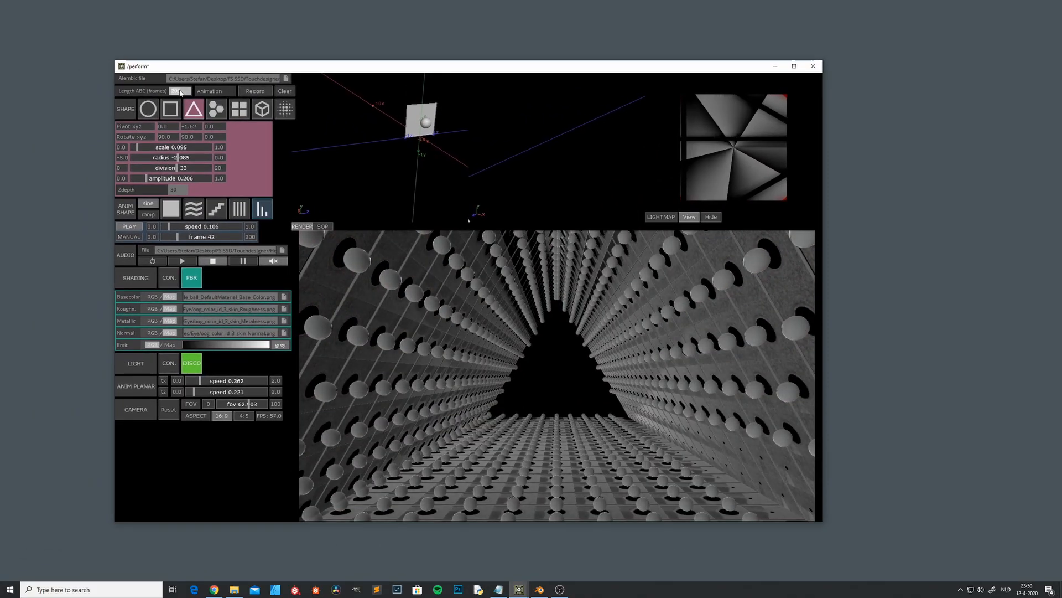
Set the Alembic length to 100 frames, clear the old recording and drive the shape animation with a ramp.
{"action": "left_click", "coordinate": [279, 93]}
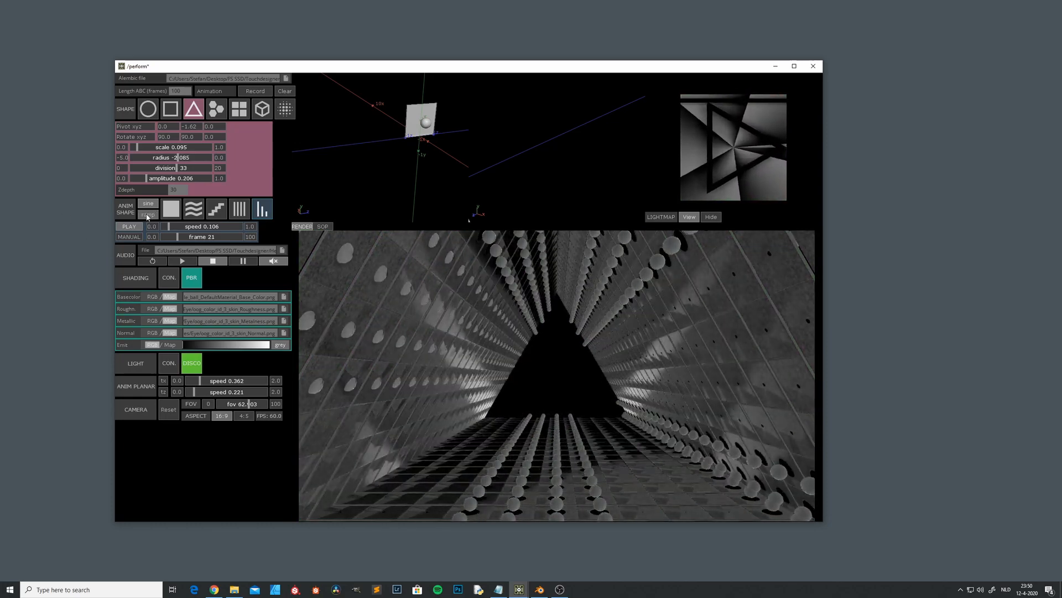
{"action": "left_click", "coordinate": [149, 215]}
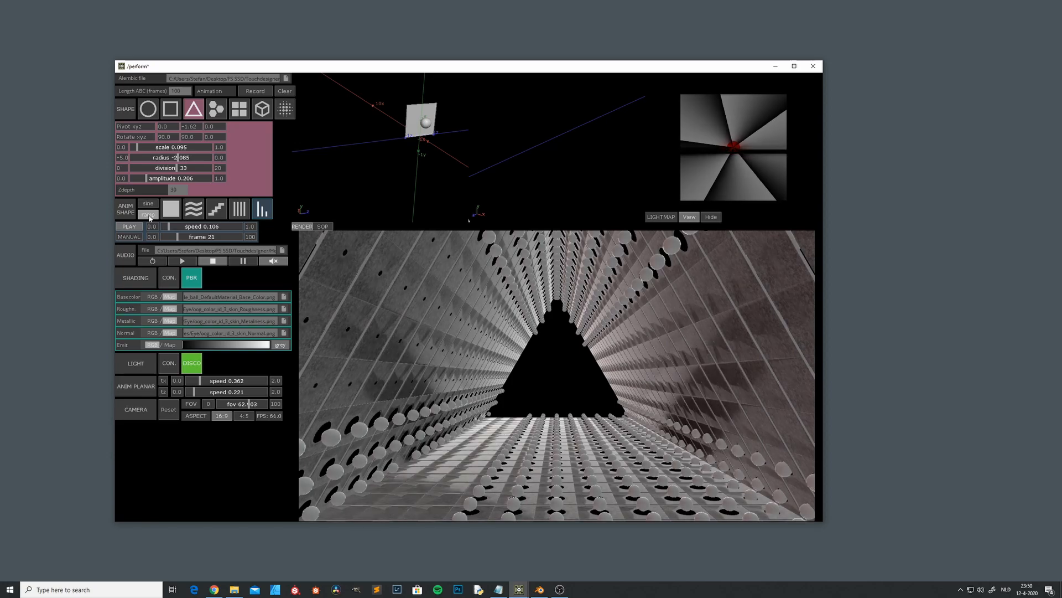
Try the wave pattern, and set the shape animation to the solid pattern with a speed of 0.553, driven by a sine.
{"action": "left_click", "coordinate": [150, 204]}
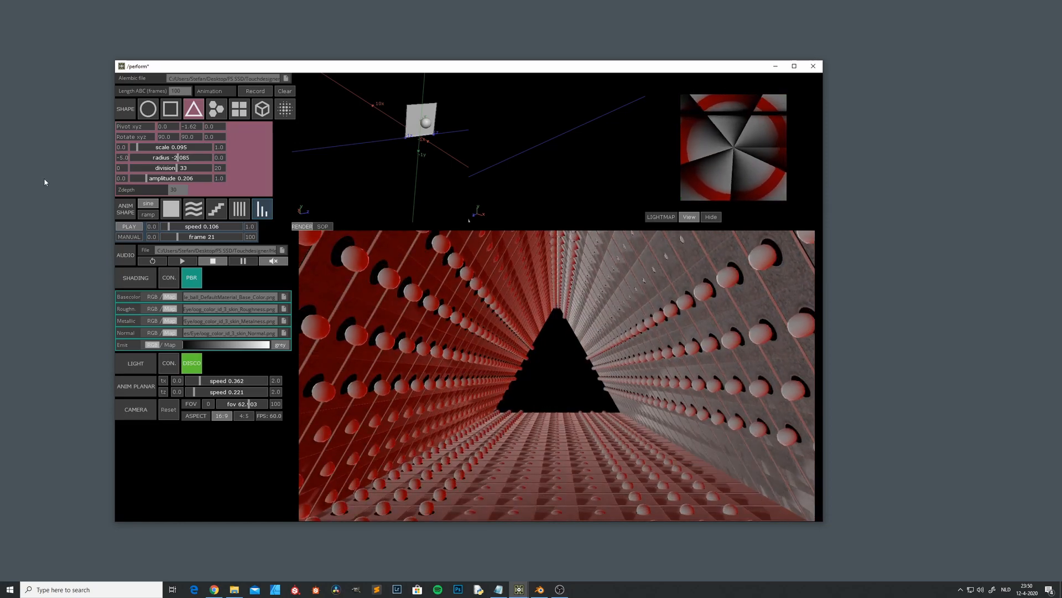
{"action": "left_click", "coordinate": [194, 212]}
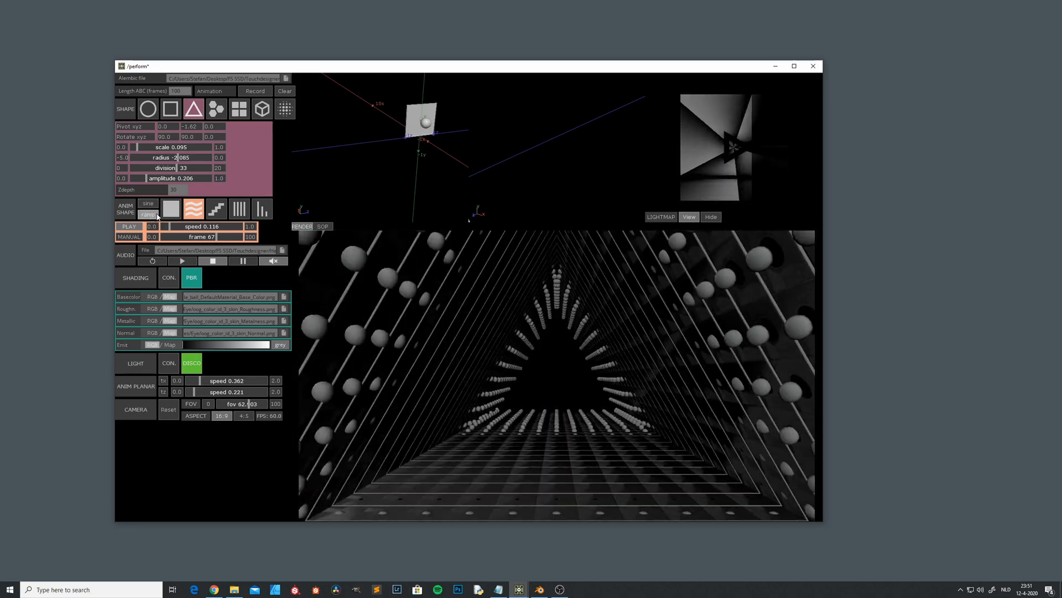
{"action": "left_click", "coordinate": [176, 212]}
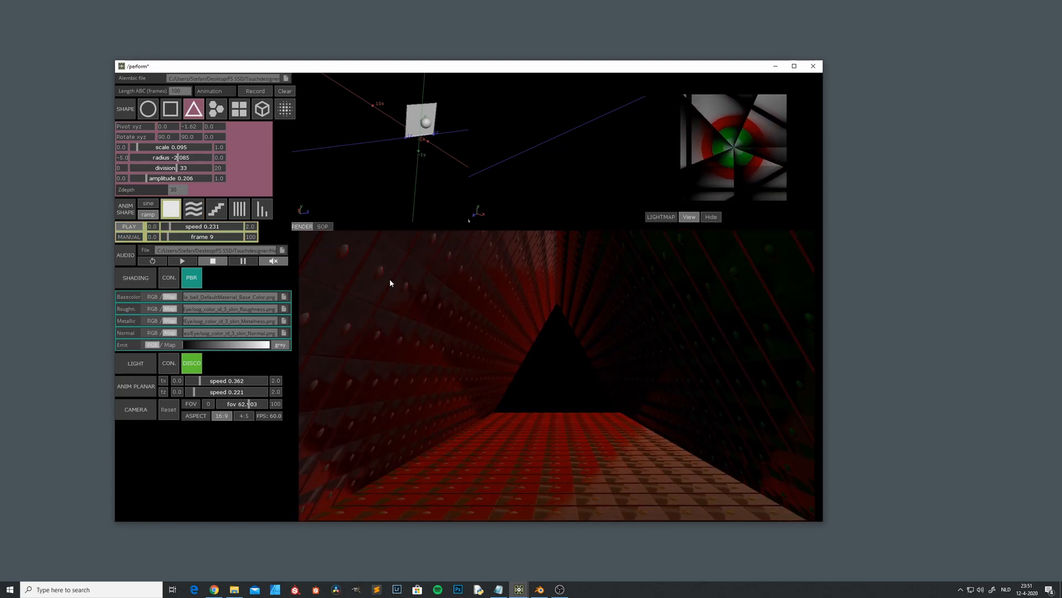
{"action": "left_click_drag", "start_coordinate": [169, 227], "coordinate": [185, 228]}
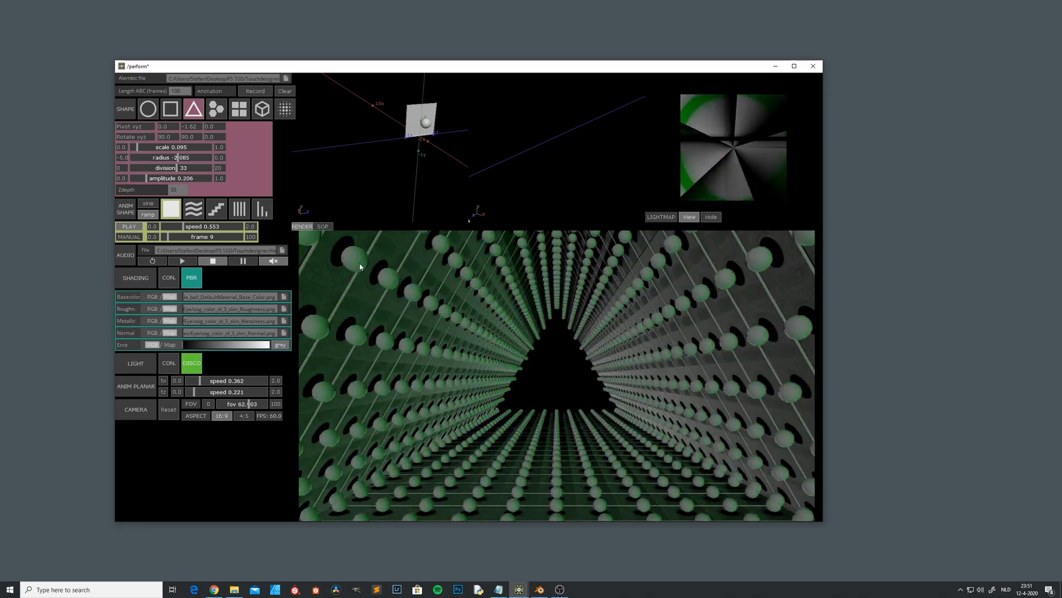
{"action": "left_click", "coordinate": [150, 203]}
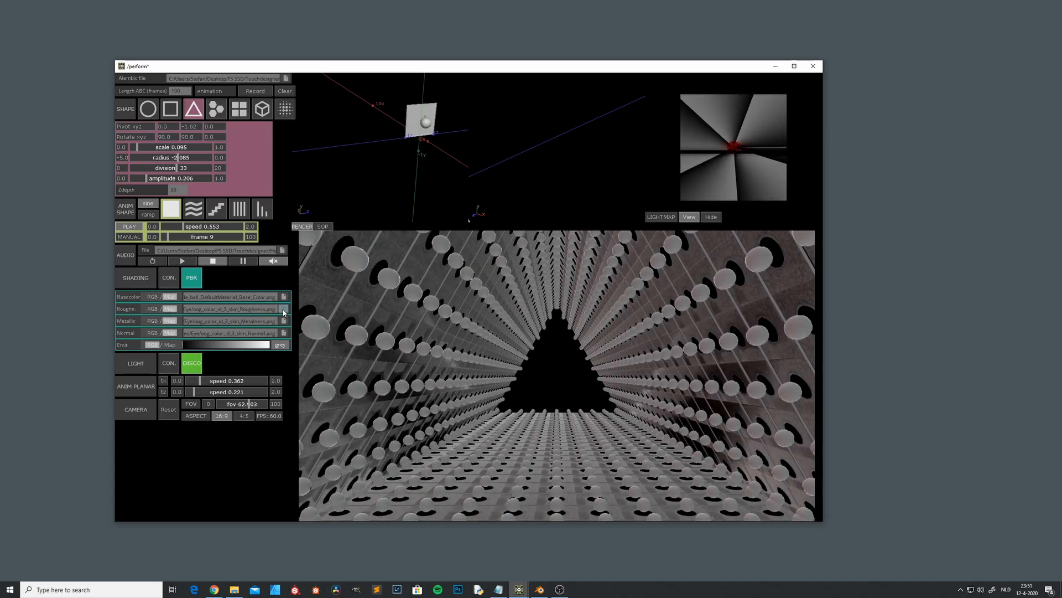
Load tile_ball_DefaultMaterial_Roughness.png as the roughness map and tile_ball_DefaultMaterial_Metalness.png as the metallic map.
{"action": "left_click", "coordinate": [284, 309]}
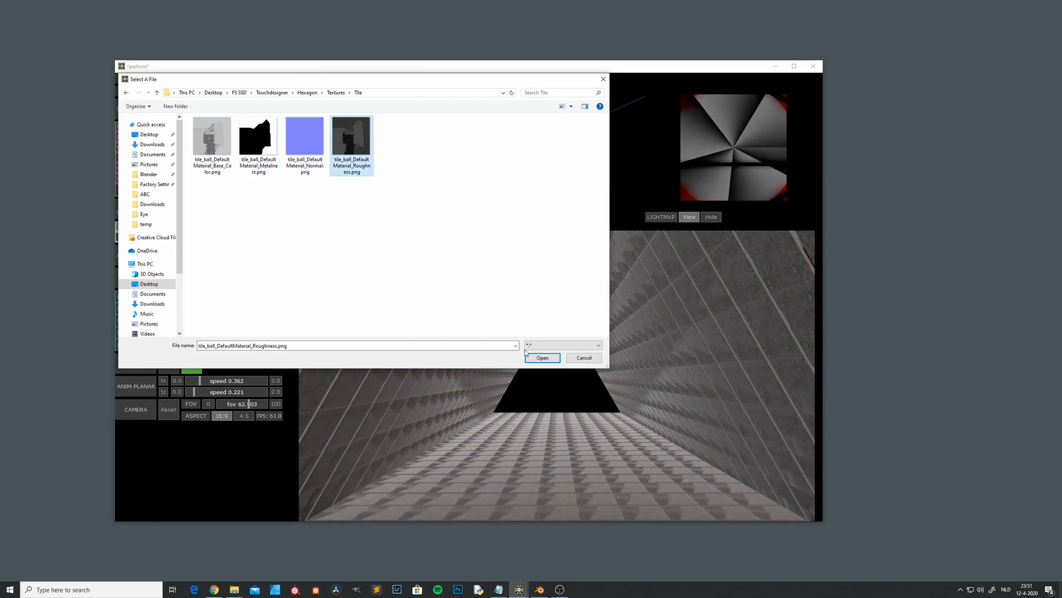
{"action": "left_click", "coordinate": [542, 358]}
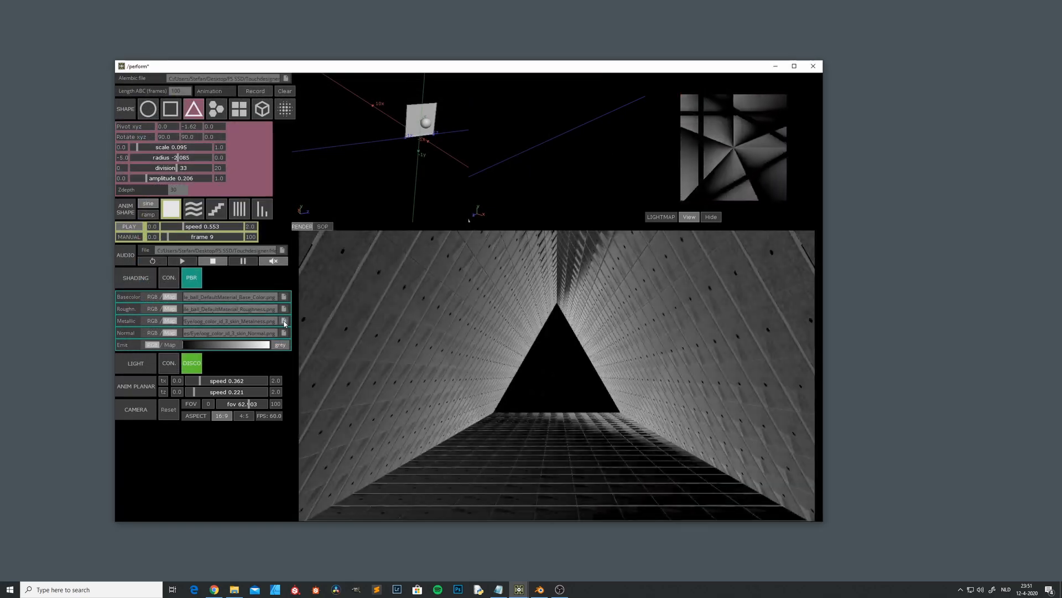
{"action": "left_click", "coordinate": [284, 322]}
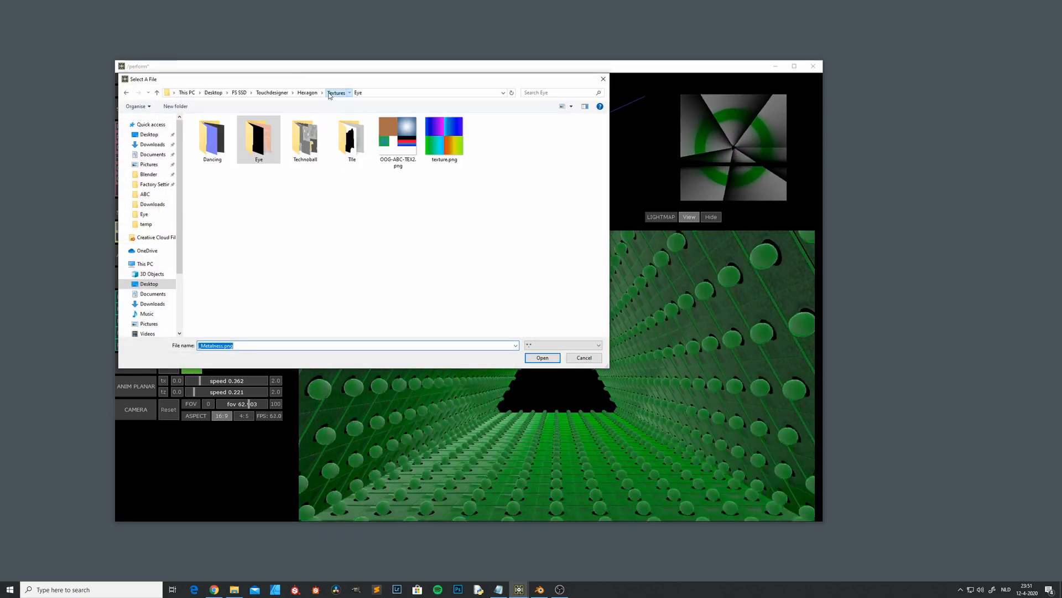
{"action": "double_click", "coordinate": [352, 150]}
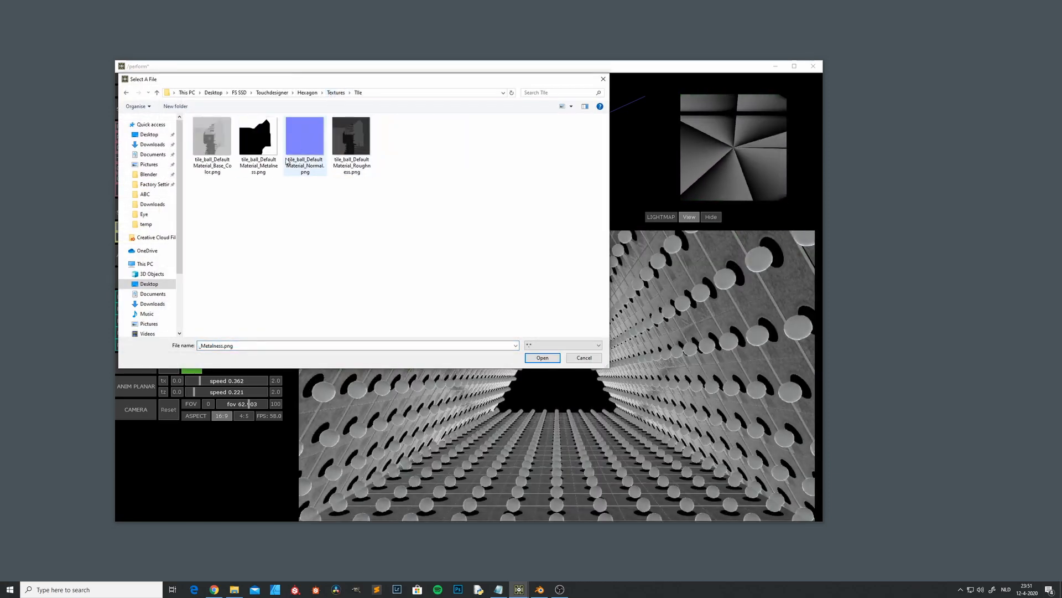
{"action": "left_click", "coordinate": [544, 357]}
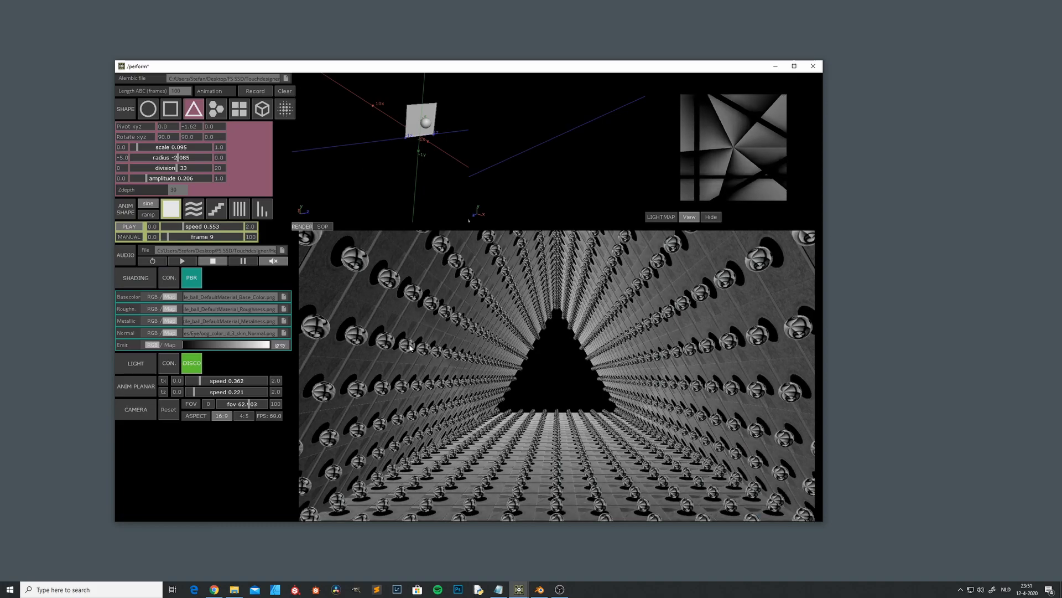
Load tile_ball_DefaultMaterial_Normal.png from the Tile textures folder as the PBR normal map.
{"action": "left_click", "coordinate": [284, 333]}
{"action": "left_click", "coordinate": [335, 92]}
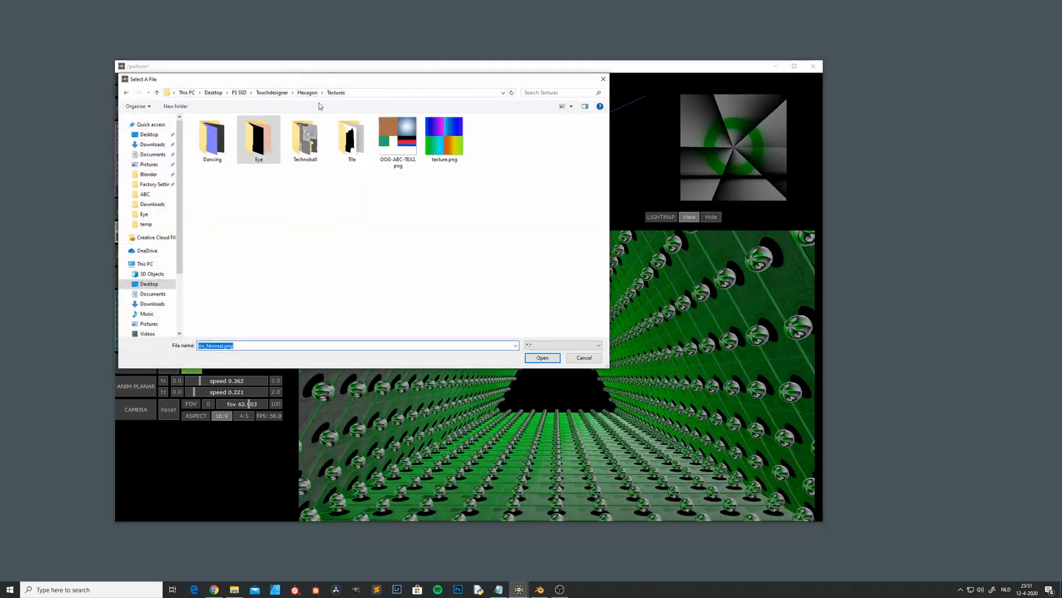
{"action": "double_click", "coordinate": [348, 143]}
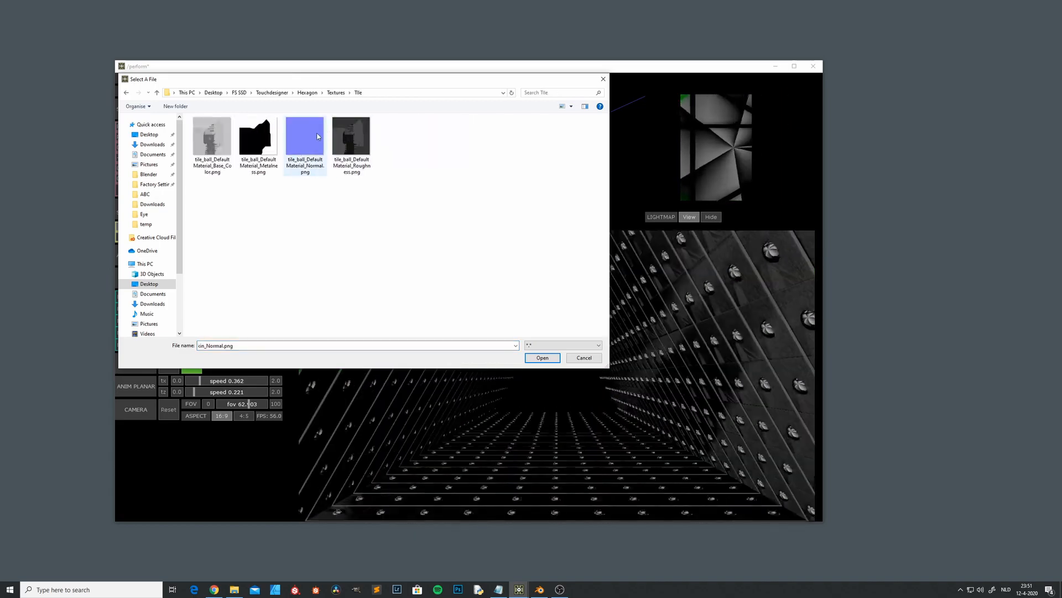
{"action": "left_click", "coordinate": [308, 138]}
{"action": "left_click", "coordinate": [541, 358]}
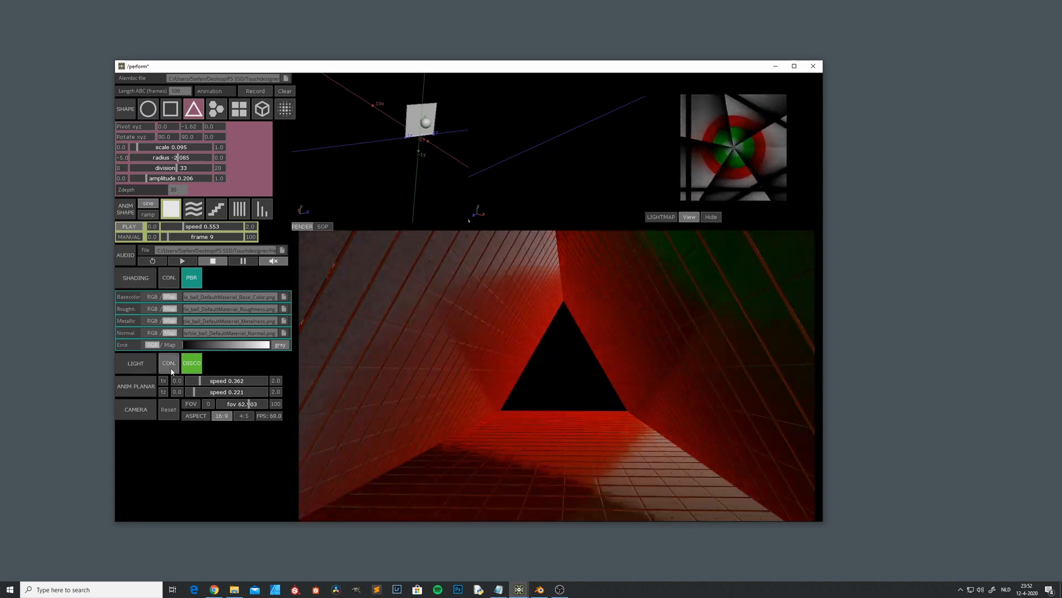
Switch the light to constant and animate the planar movement along tz at a speed of 0.372.
{"action": "left_click", "coordinate": [169, 363]}
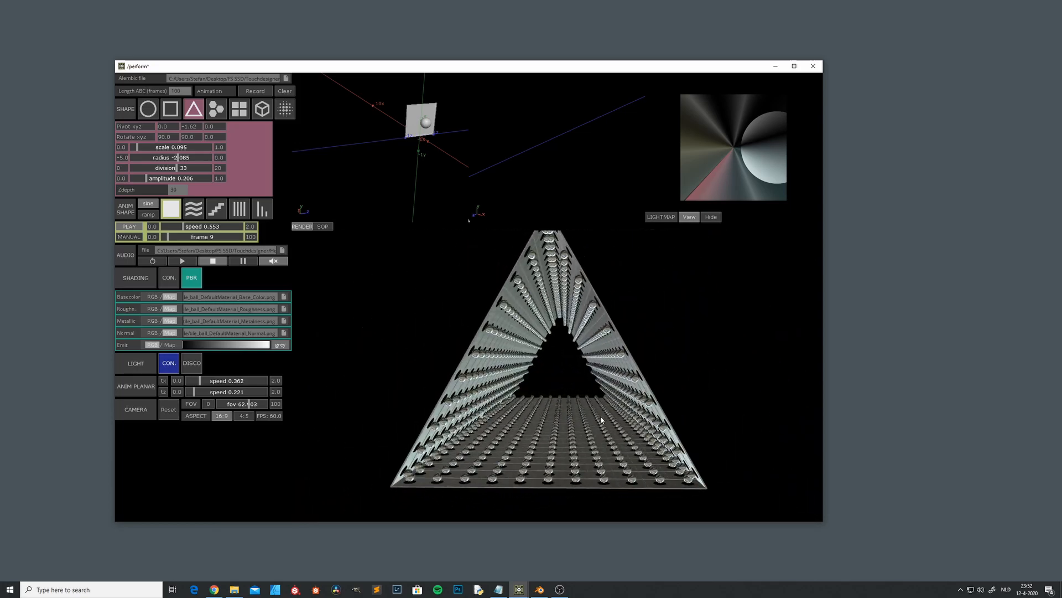
{"action": "left_click", "coordinate": [176, 417]}
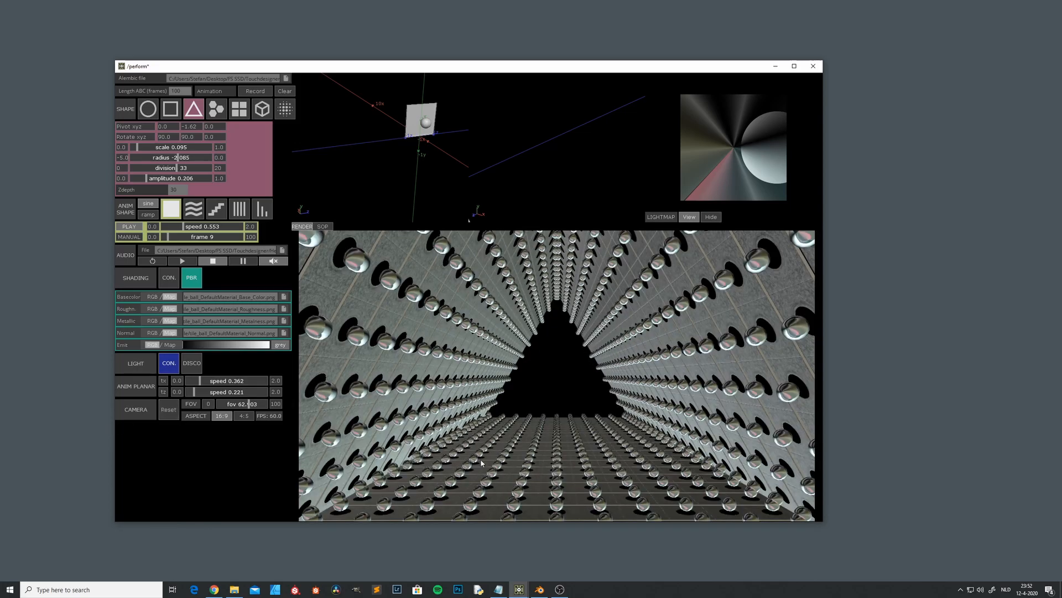
{"action": "left_click", "coordinate": [162, 393]}
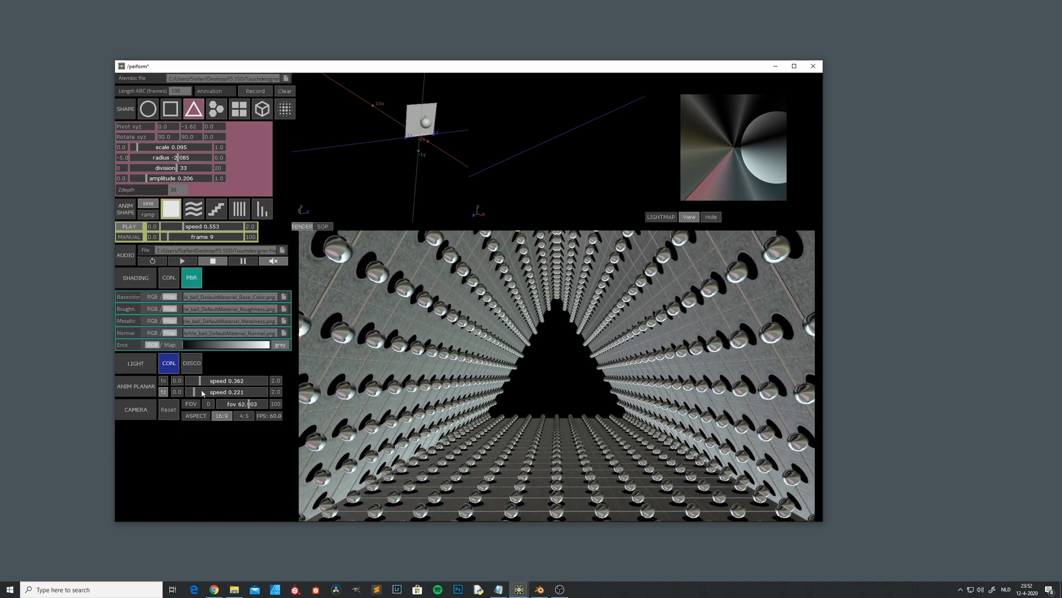
{"action": "left_click_drag", "start_coordinate": [195, 393], "coordinate": [201, 392]}
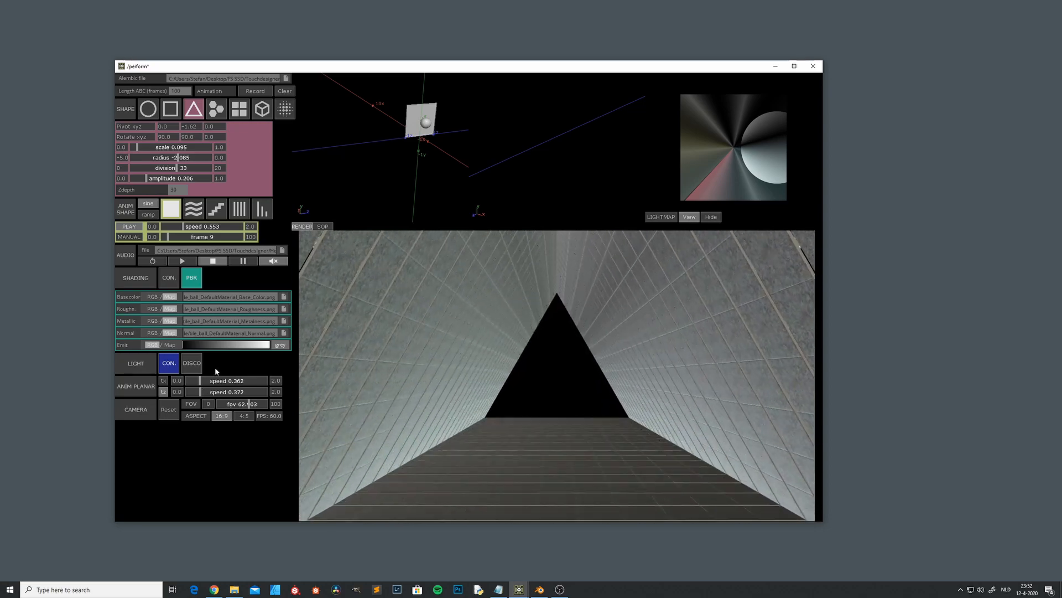
Play the audio and switch the light to disco on the triangle tunnel.
{"action": "left_click", "coordinate": [183, 261]}
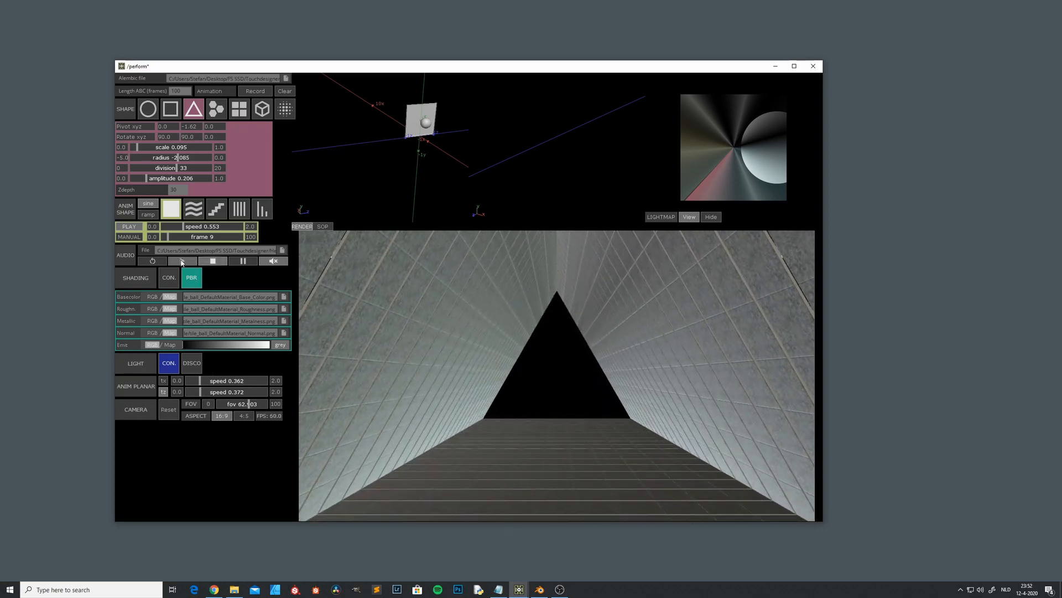
{"action": "left_click", "coordinate": [191, 364]}
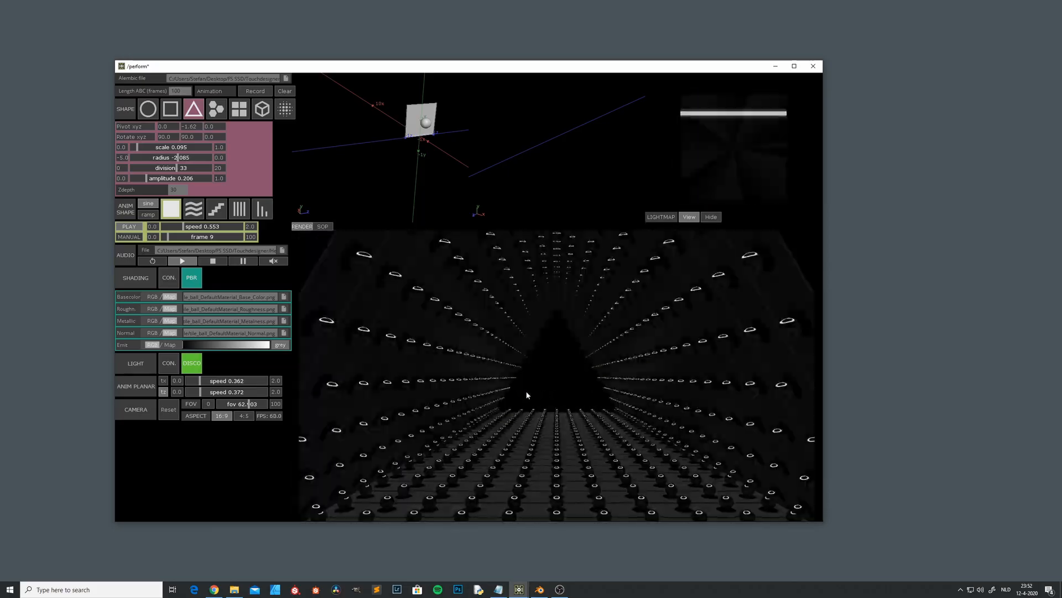
Widen the camera's field of view to about 72.5 and set the triangle shape's Z-depth to 50.
{"action": "left_click_drag", "start_coordinate": [250, 406], "coordinate": [255, 405]}
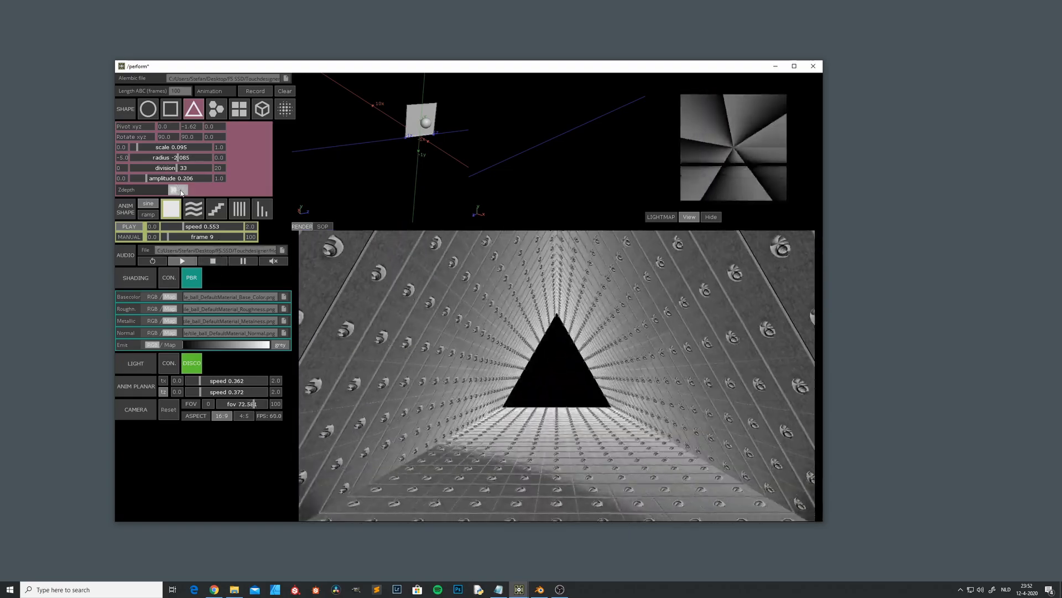
{"action": "type", "text": "50"}
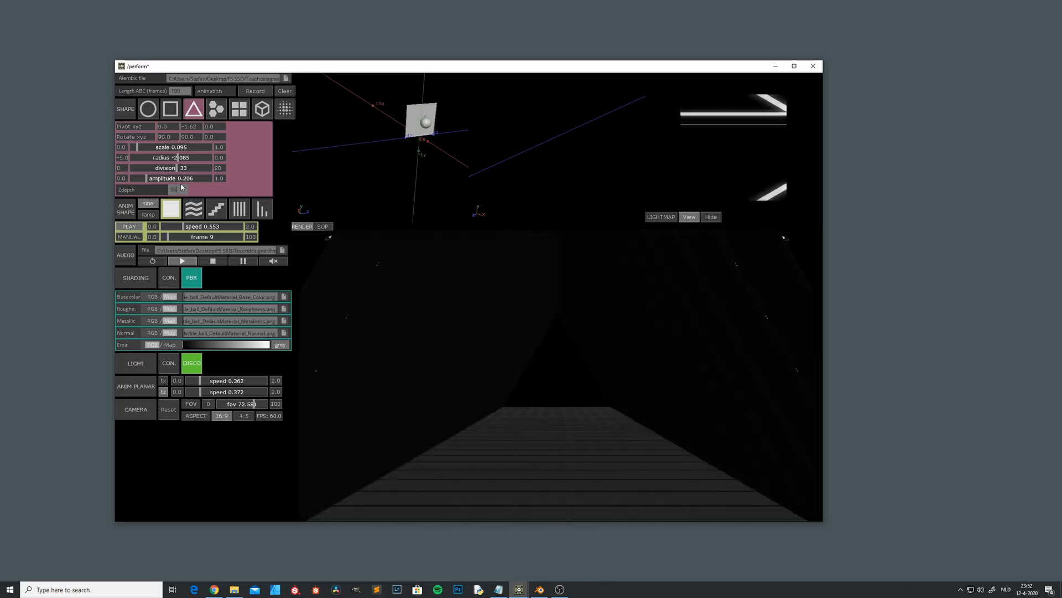
{"action": "key", "text": "Return"}
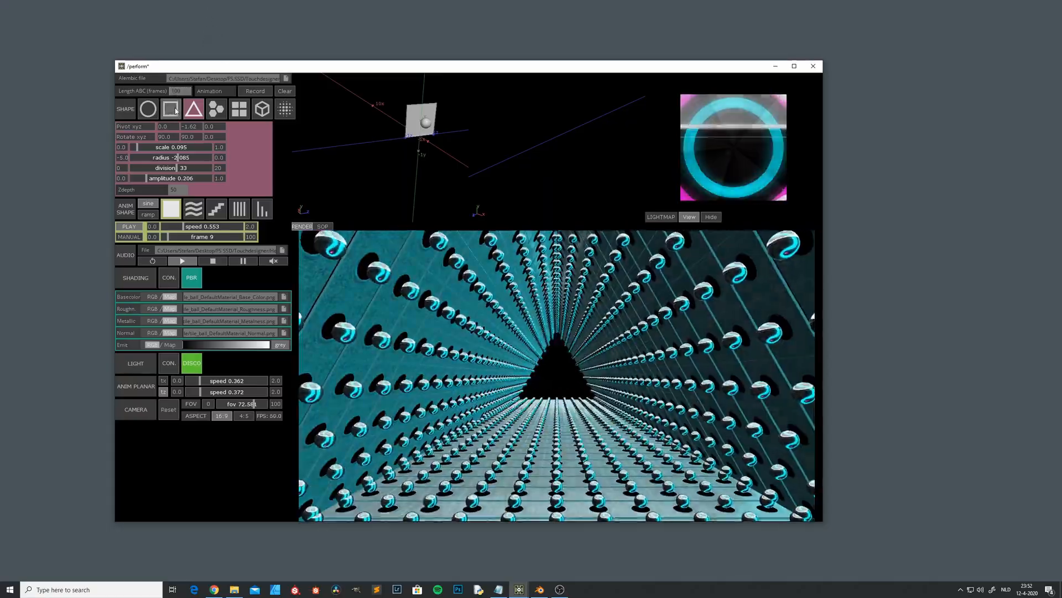
Mute the audio, and in the SOP view switch to the square shape with a Z-depth of 30.
{"action": "left_click", "coordinate": [273, 262]}
{"action": "left_click", "coordinate": [322, 227]}
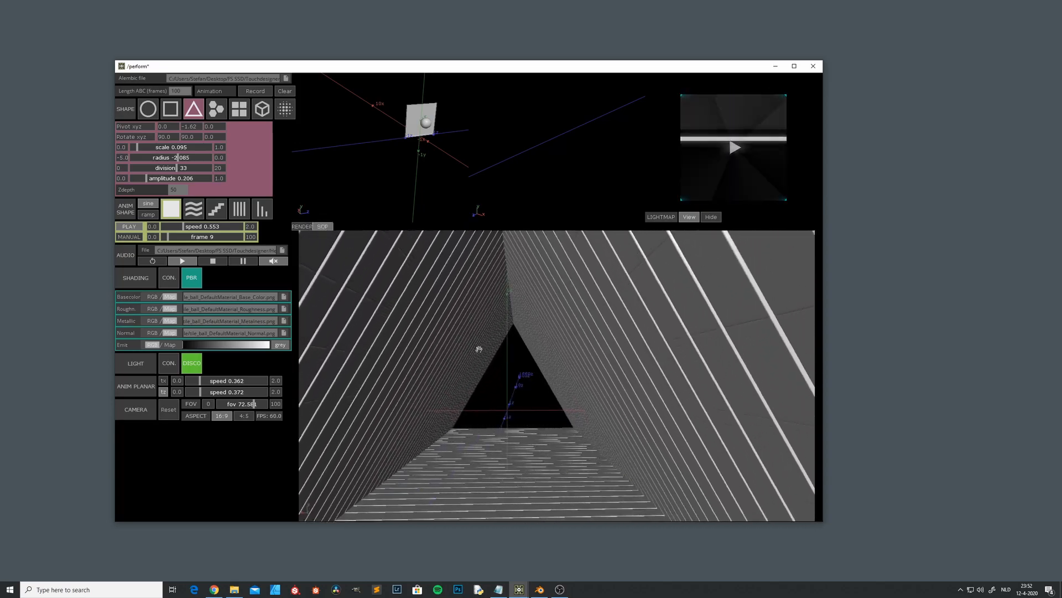
{"action": "left_click", "coordinate": [171, 109]}
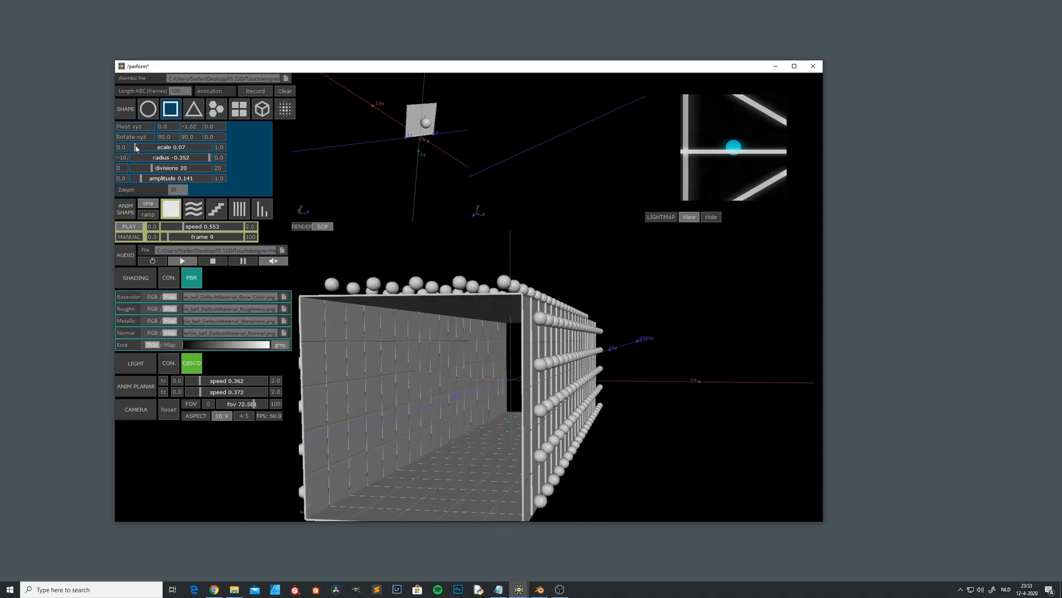
{"action": "left_click_drag", "start_coordinate": [505, 380], "coordinate": [498, 384]}
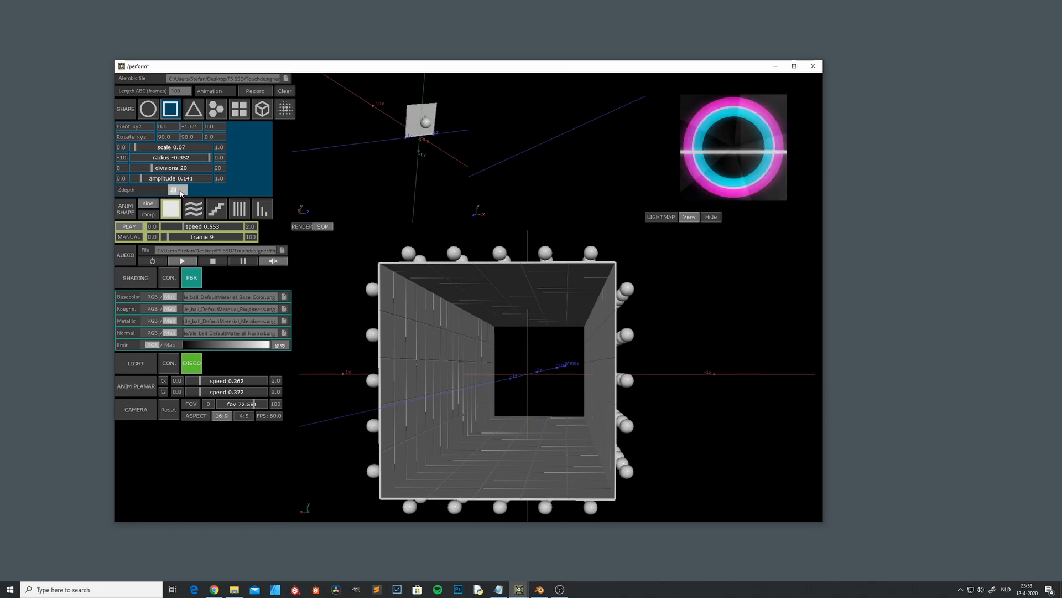
{"action": "key", "text": "Return"}
{"action": "mouse_move", "coordinate": [552, 370]}
{"action": "left_mouse_down"}
{"action": "mouse_move", "coordinate": [537, 388]}
{"action": "mouse_move", "coordinate": [543, 370]}
{"action": "mouse_move", "coordinate": [557, 373]}
{"action": "left_mouse_up"}
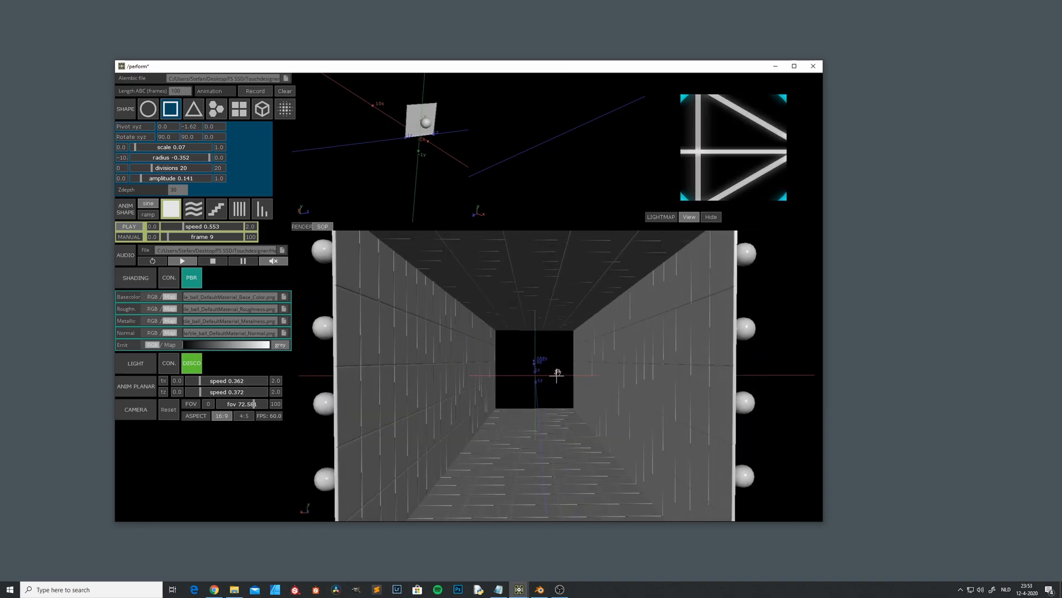
Return to the rendered view of the square tunnel, and clear and re-record the Alembic animation.
{"action": "left_click", "coordinate": [303, 227]}
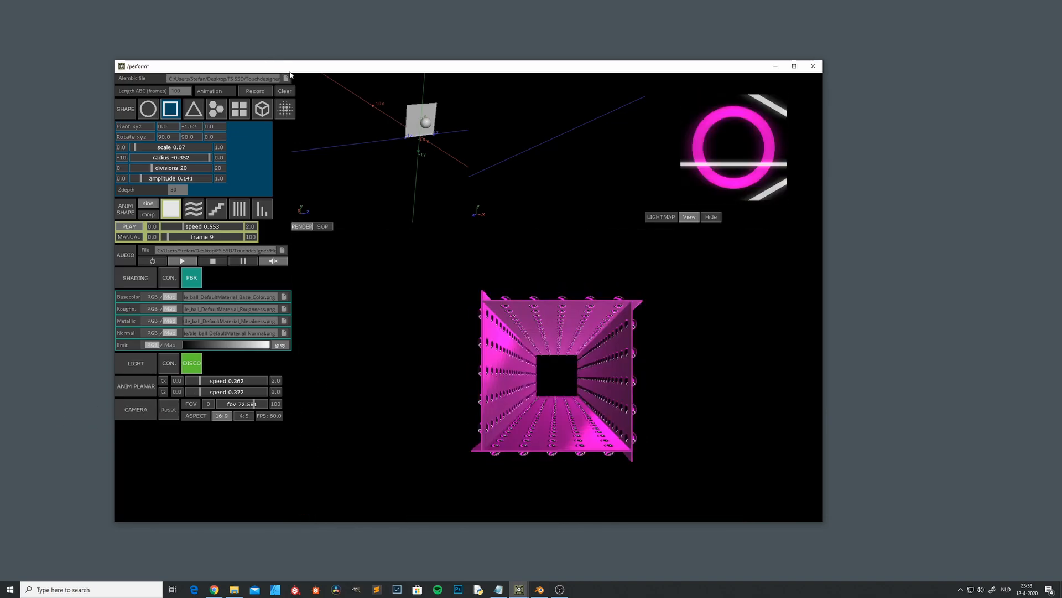
{"action": "left_click", "coordinate": [285, 92]}
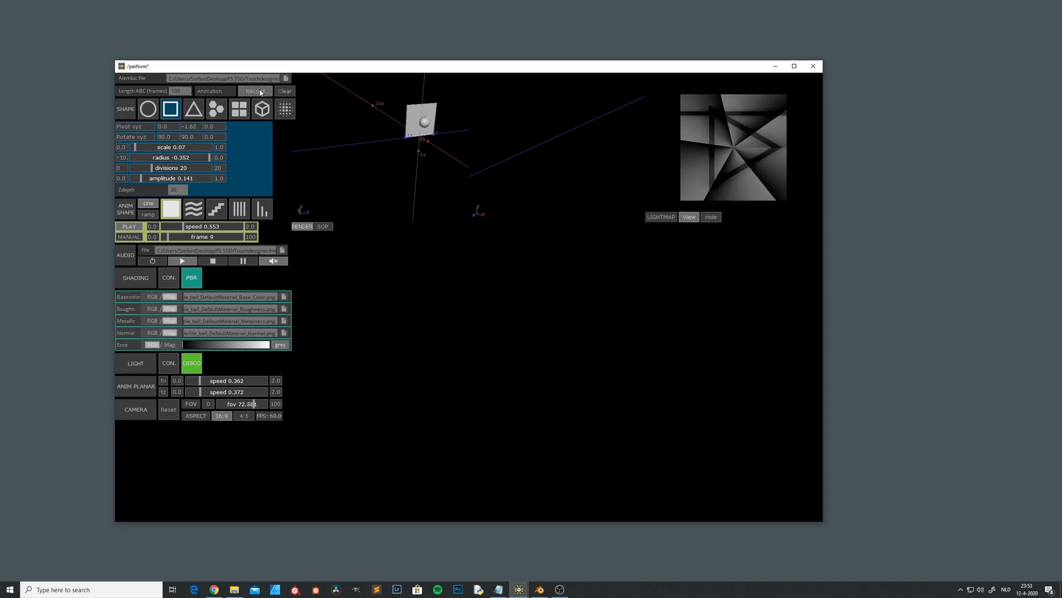
{"action": "left_click", "coordinate": [256, 91]}
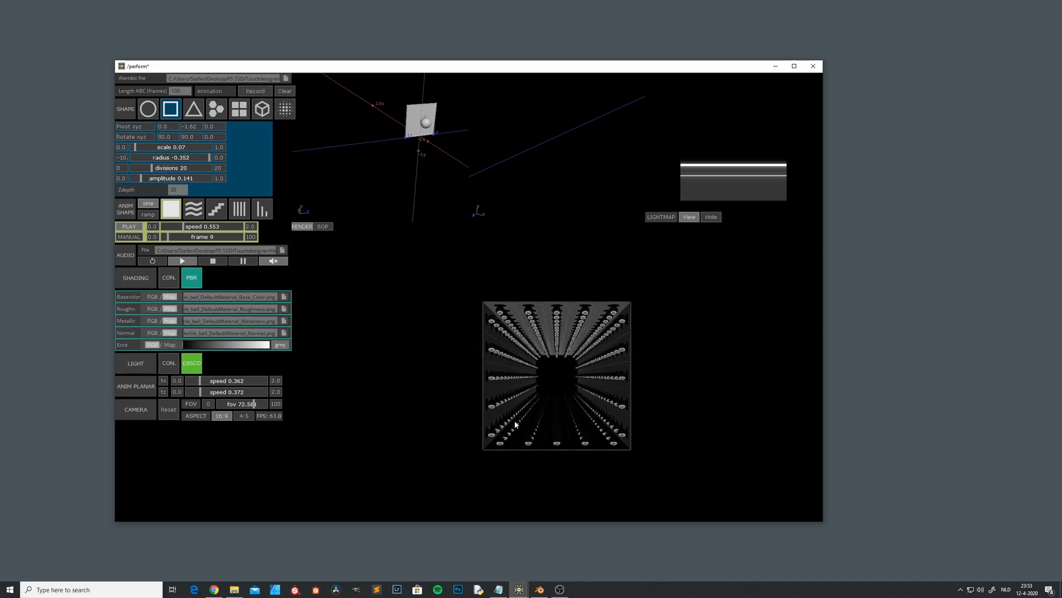
{"action": "scroll", "coordinate": [530, 415], "scroll_direction": "up", "scroll_amount": 3}
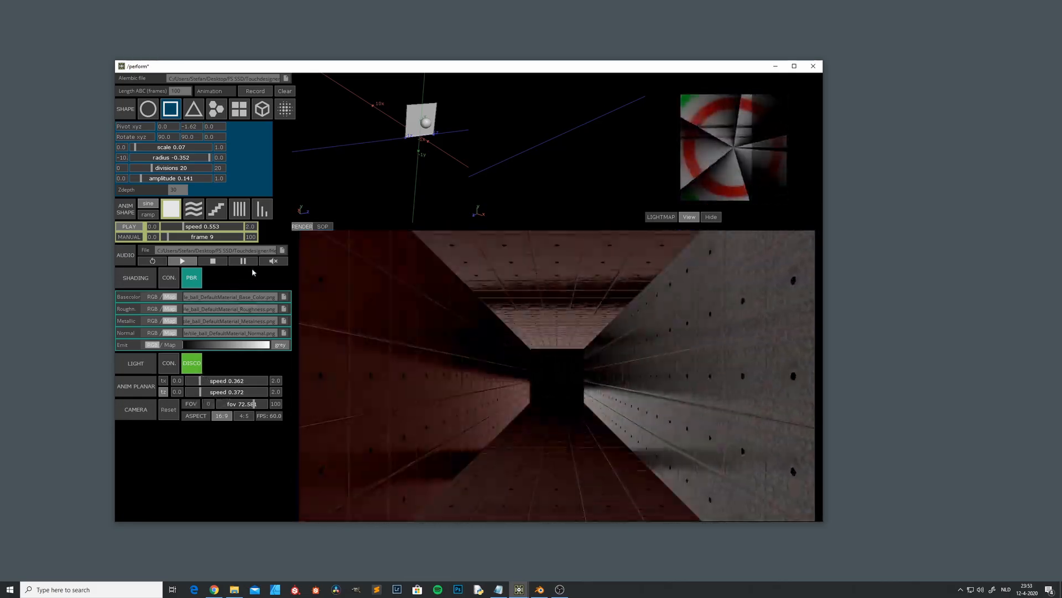
Slow the planar animation to a tx speed of 0.151 and a tz speed of 0.101.
{"action": "left_click", "coordinate": [197, 381]}
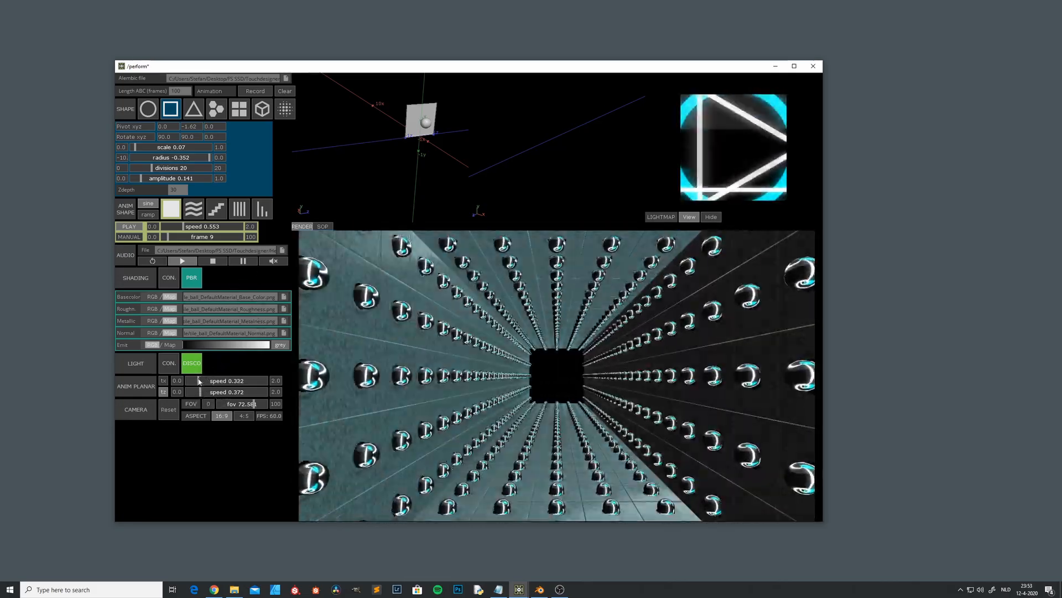
{"action": "left_click_drag", "start_coordinate": [197, 380], "coordinate": [189, 396]}
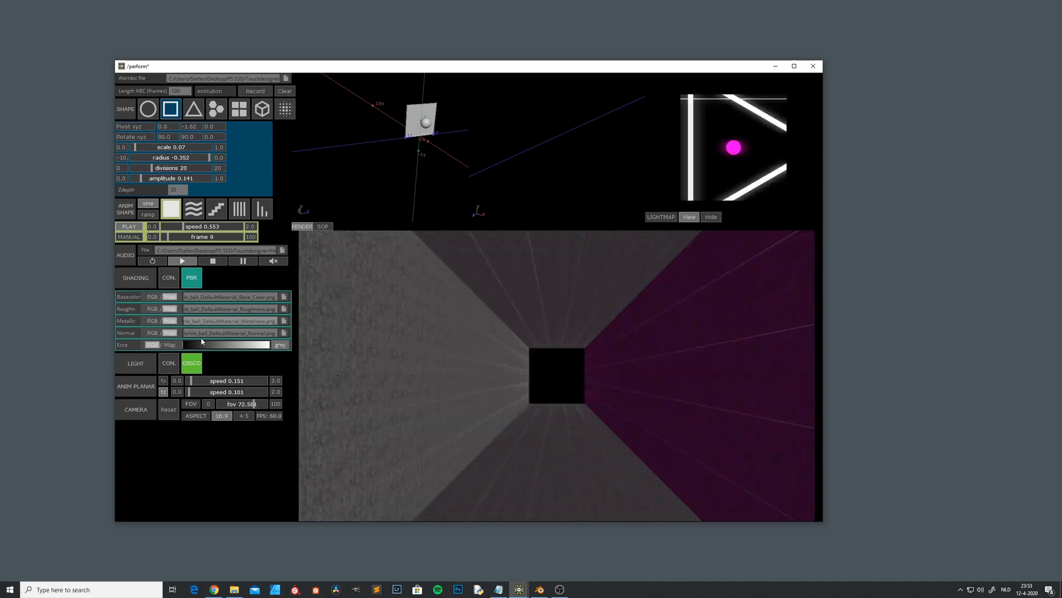
Compare constant shading with PBR on the square tunnel, keep PBR and apply the wave animation pattern.
{"action": "left_click", "coordinate": [168, 278]}
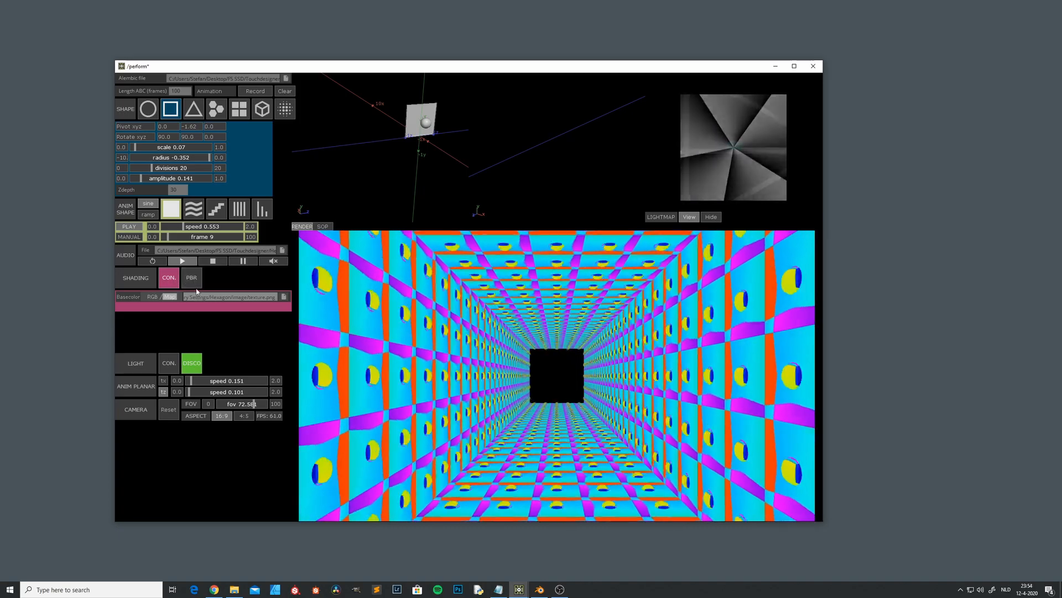
{"action": "left_click", "coordinate": [195, 283]}
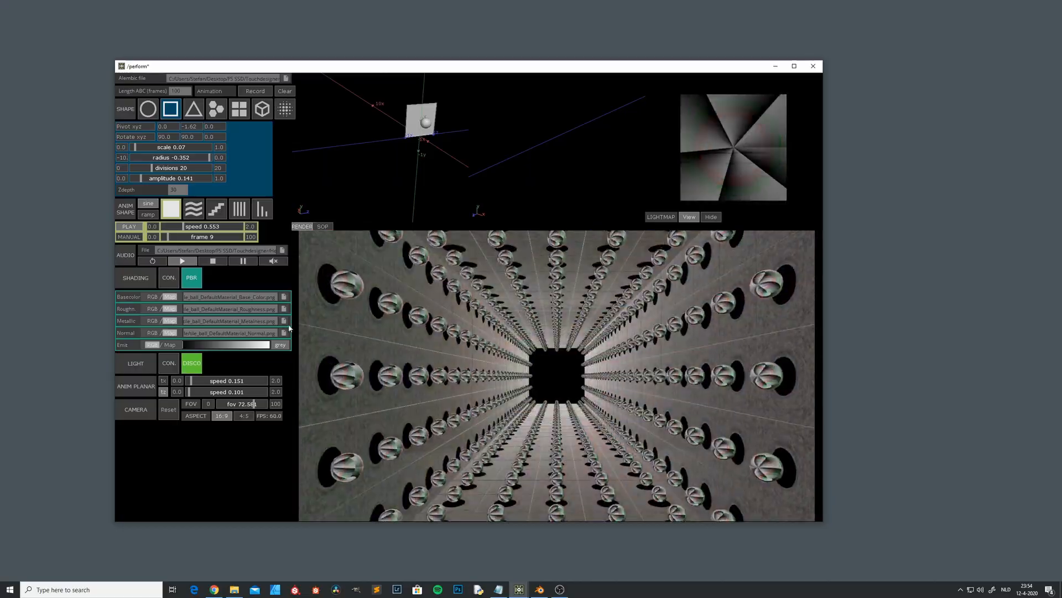
{"action": "left_click", "coordinate": [195, 210]}
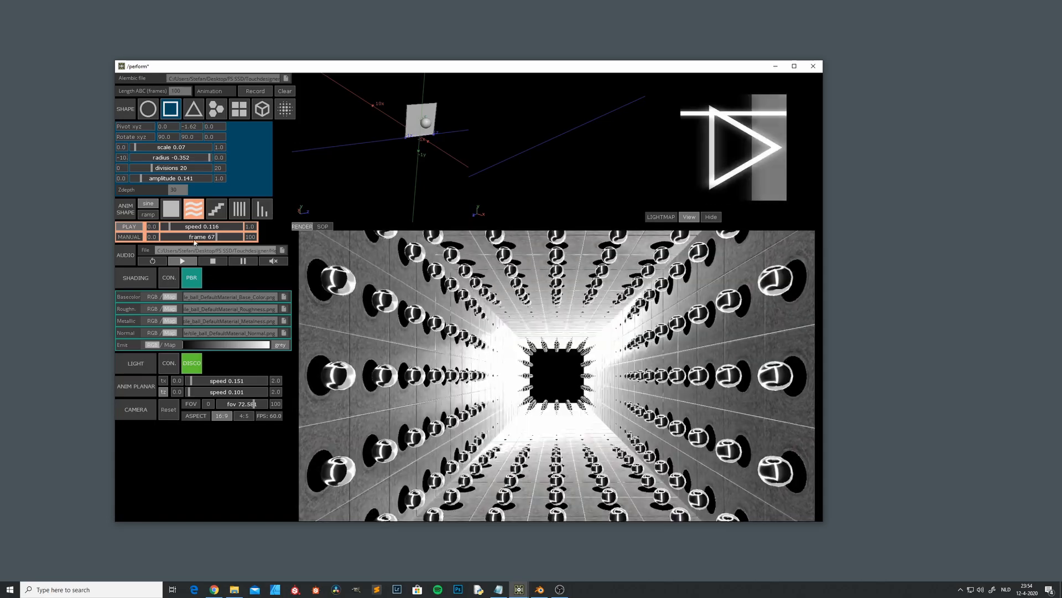
Set the wave pattern's speed to 0.111, and switch to the grid shape with an instance scale of 0.1, checking it in the SOP view.
{"action": "left_click", "coordinate": [173, 229]}
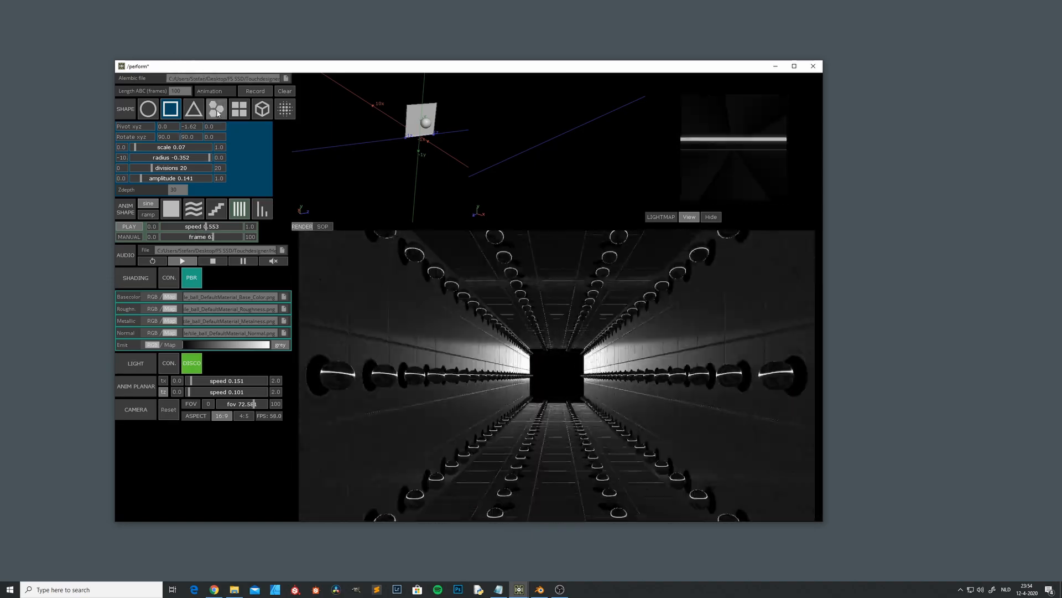
{"action": "left_click", "coordinate": [240, 109]}
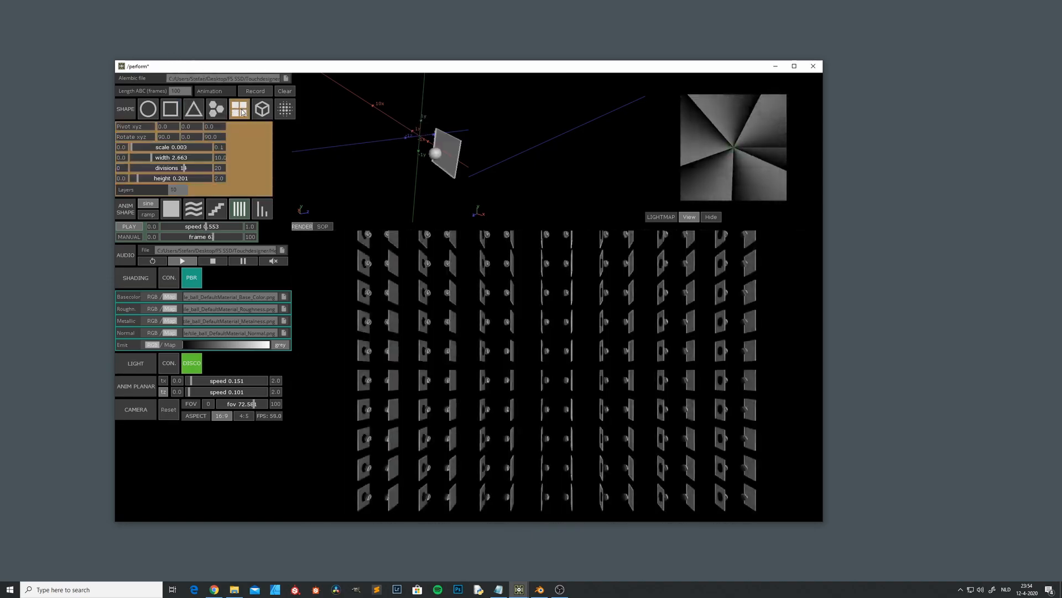
{"action": "left_click", "coordinate": [322, 226]}
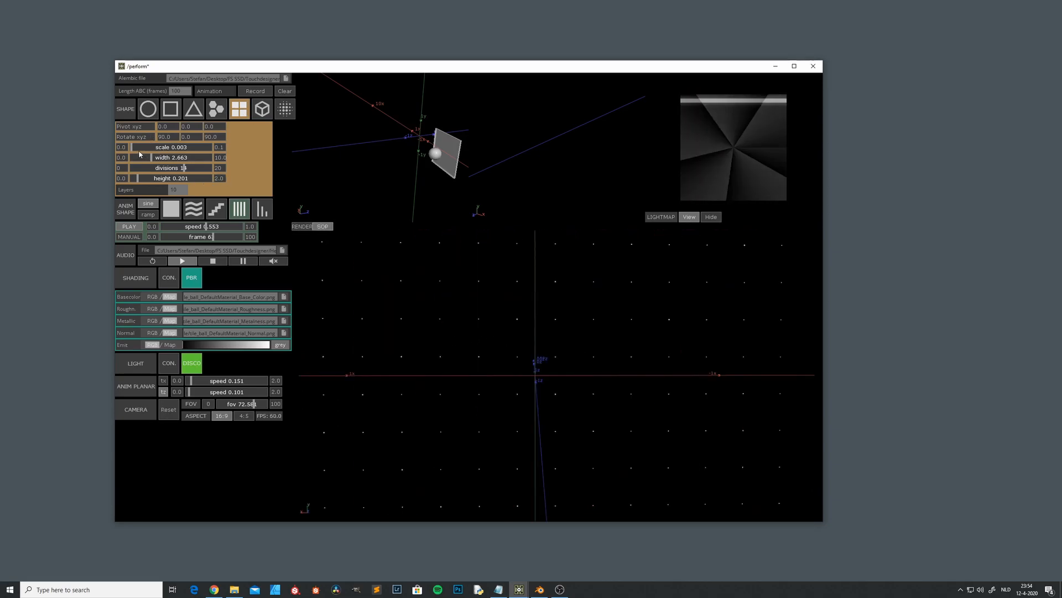
{"action": "left_click_drag", "start_coordinate": [159, 150], "coordinate": [213, 147]}
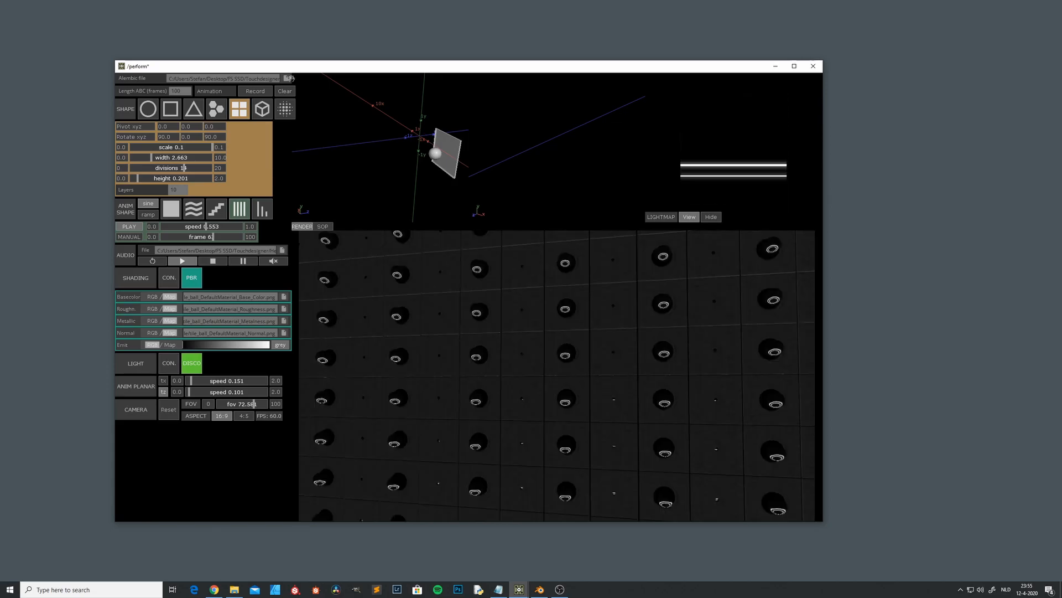
Switch to the cube shape with the plain square animation pattern, and set its scale to 0.216 using the SOP view.
{"action": "left_click", "coordinate": [263, 109]}
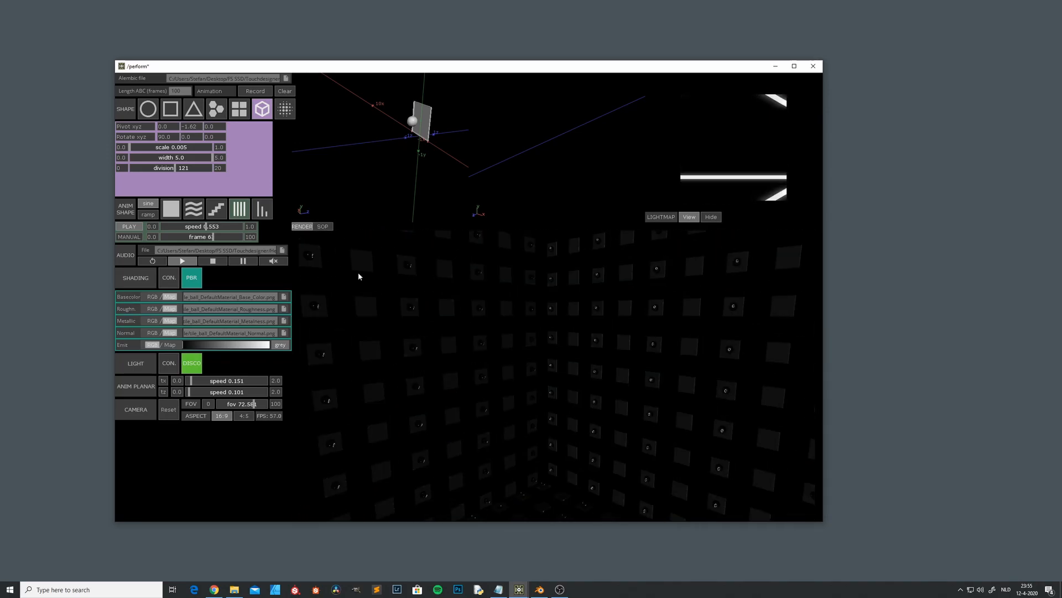
{"action": "left_click", "coordinate": [172, 208]}
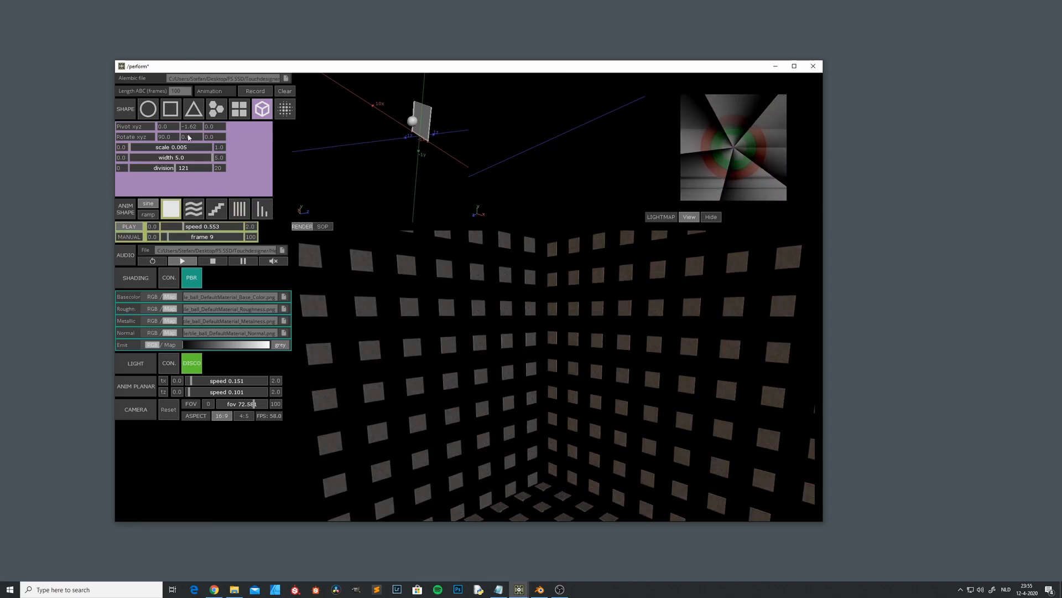
{"action": "left_click", "coordinate": [158, 147]}
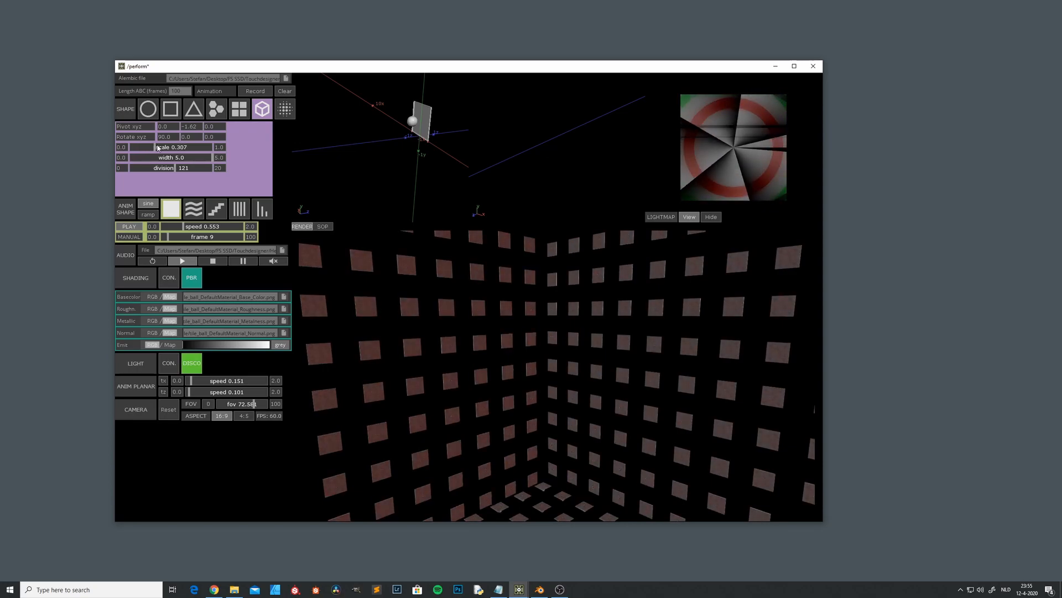
{"action": "left_click", "coordinate": [330, 227]}
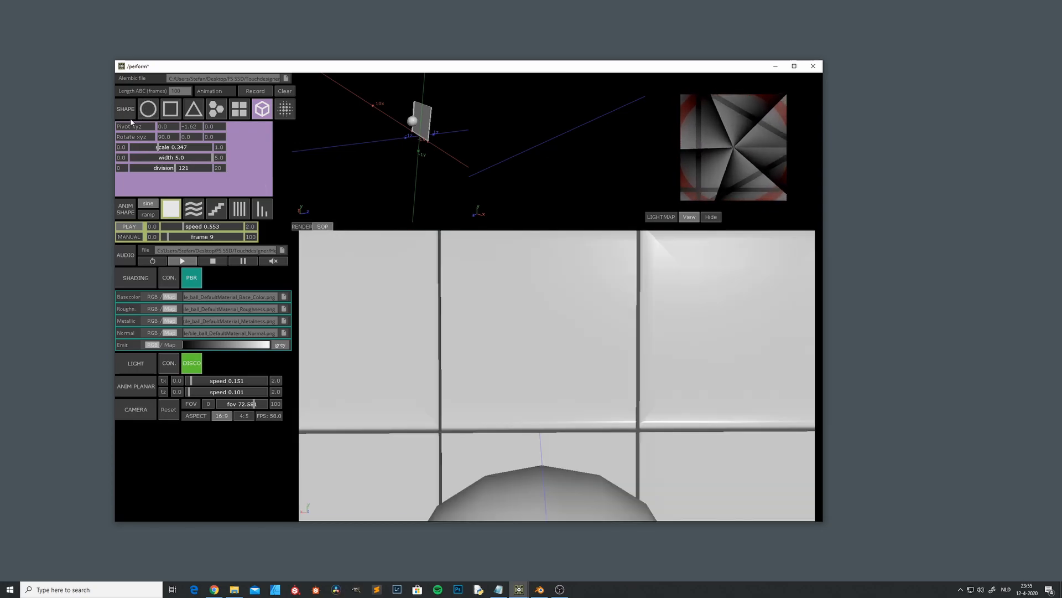
{"action": "left_click_drag", "start_coordinate": [161, 148], "coordinate": [148, 156]}
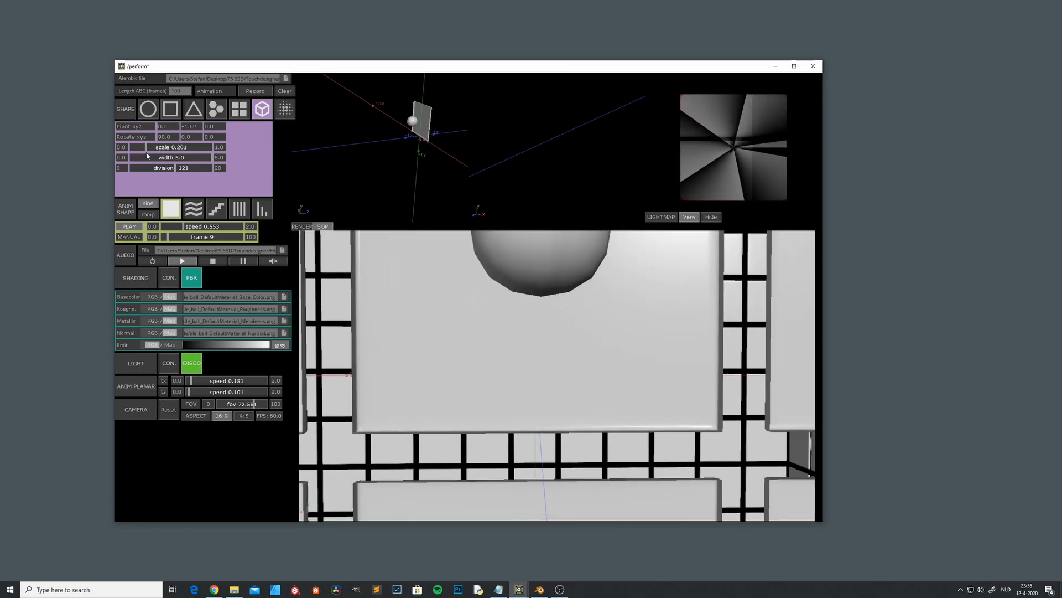
{"action": "left_click", "coordinate": [320, 227]}
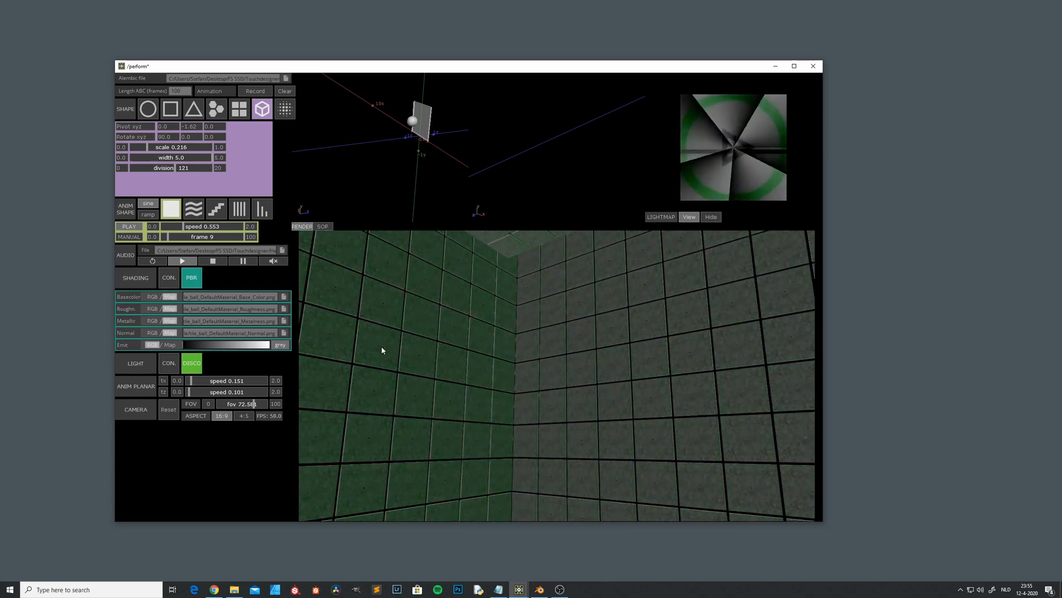
Apply the wave animation pattern to the cube and slow its speed to 0.09.
{"action": "left_click", "coordinate": [190, 212]}
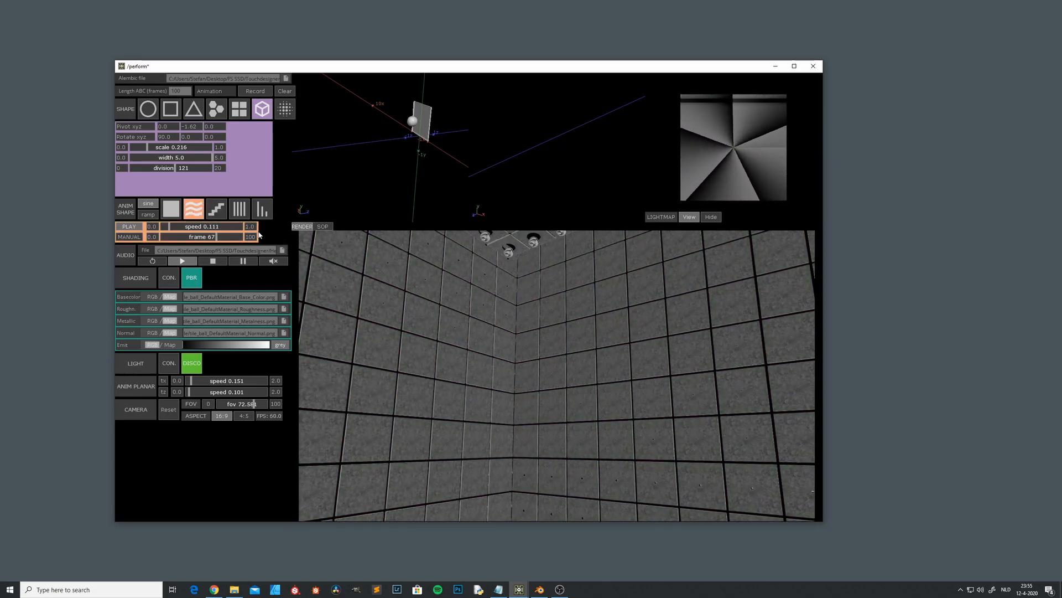
{"action": "left_click_drag", "start_coordinate": [170, 231], "coordinate": [169, 231]}
{"action": "left_click", "coordinate": [176, 365]}
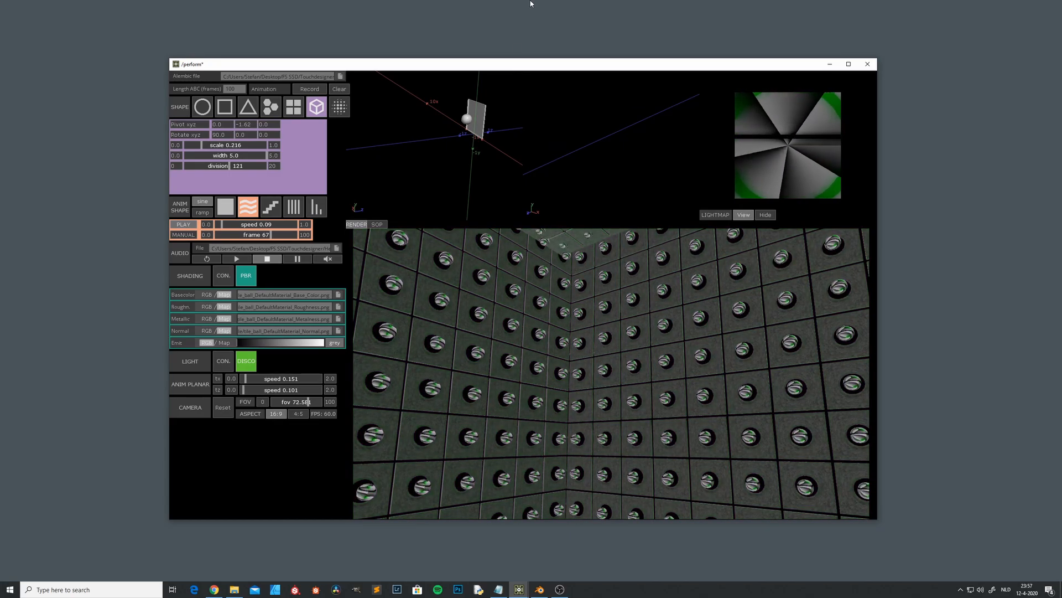
{"action": "left_click_drag", "start_coordinate": [527, 66], "coordinate": [540, 59]}
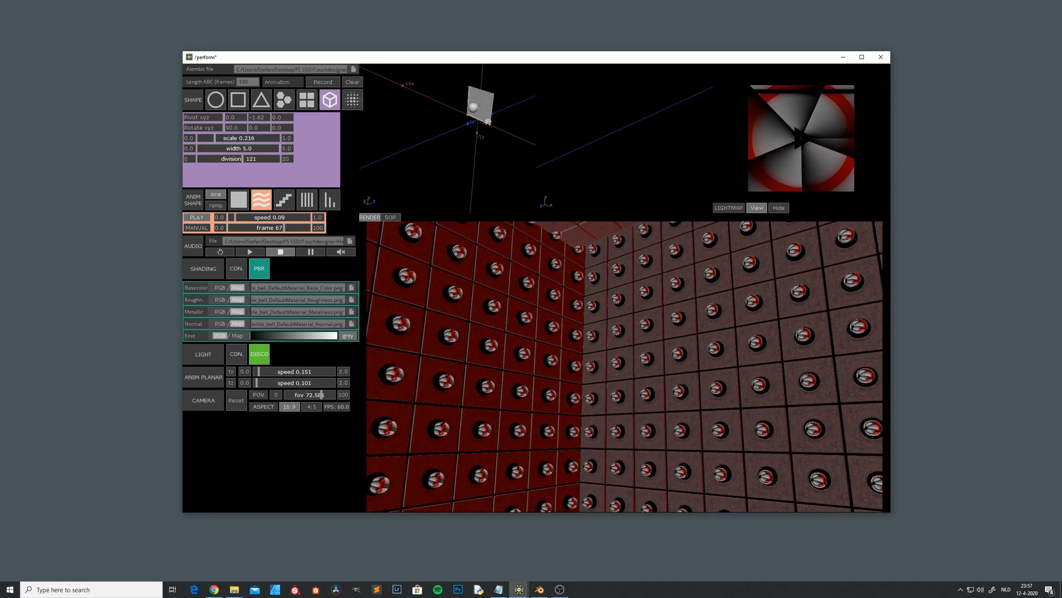
{"action": "left_click_drag", "start_coordinate": [532, 60], "coordinate": [524, 65]}
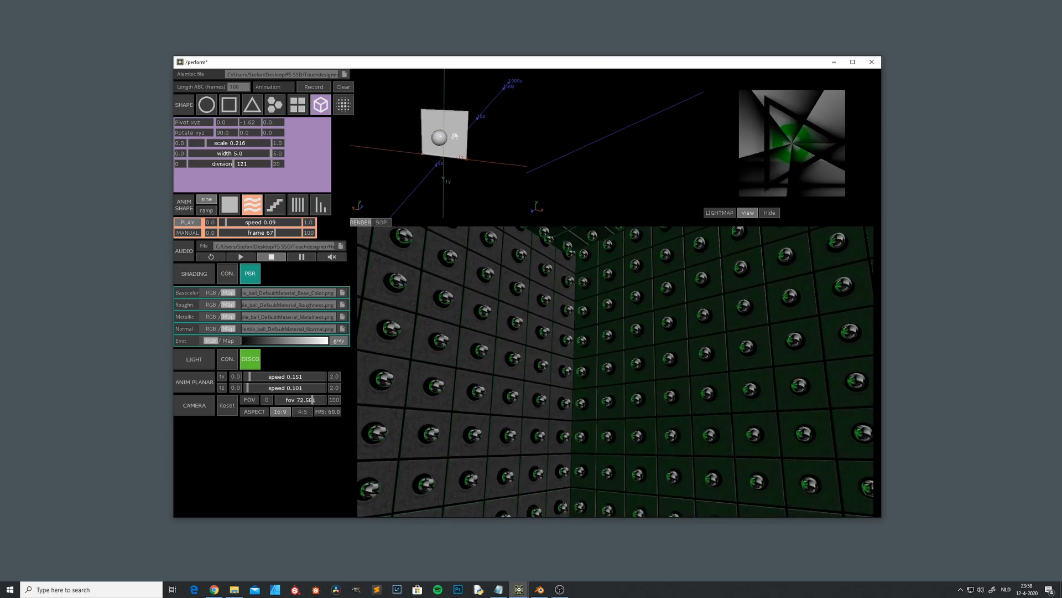
{"action": "mouse_move", "coordinate": [459, 131]}
{"action": "left_mouse_down"}
{"action": "mouse_move", "coordinate": [438, 139]}
{"action": "mouse_move", "coordinate": [444, 133]}
{"action": "left_mouse_up"}
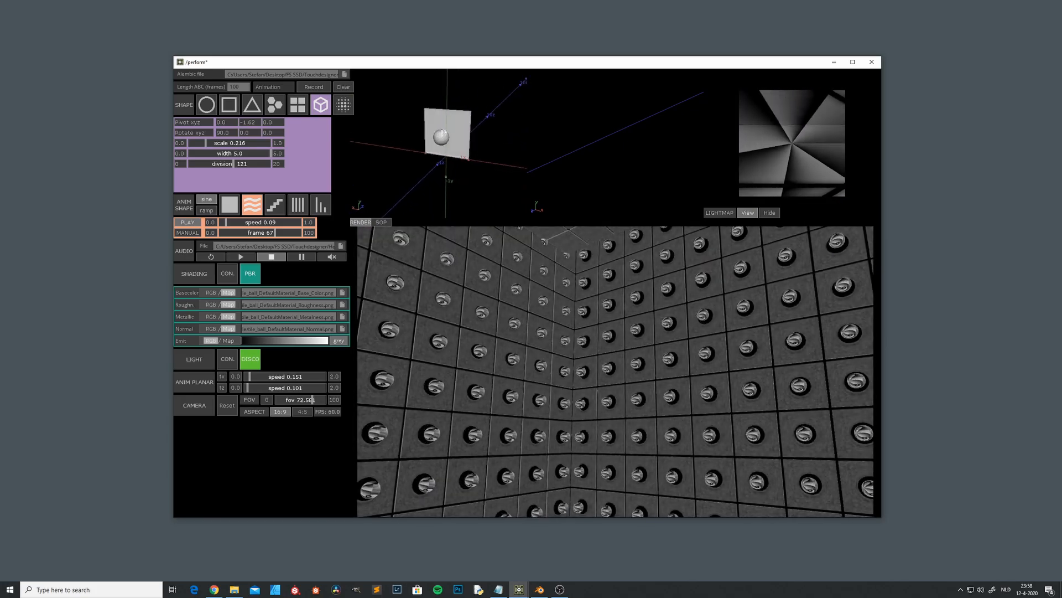